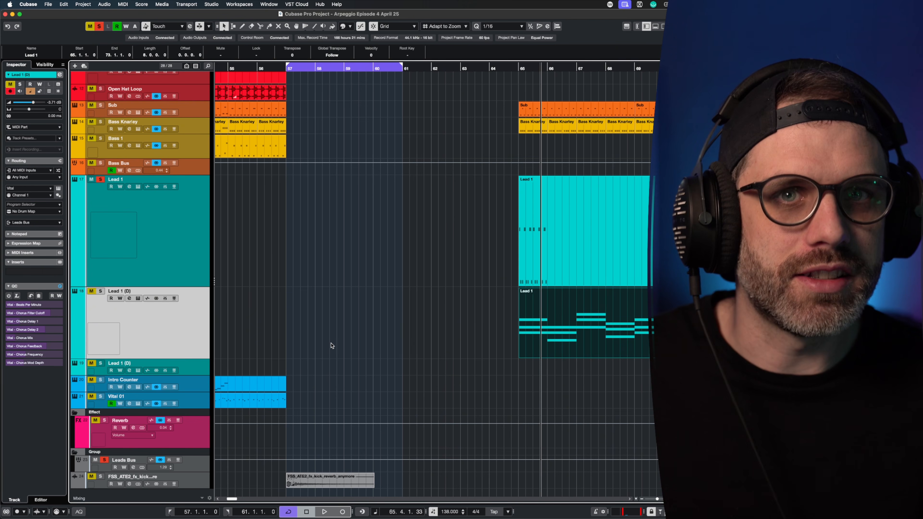
- Move the chord part on the Lead 1 (D) track to start at bar 57 and open it for note editing
left_click_drag(539, 327, 308, 327)
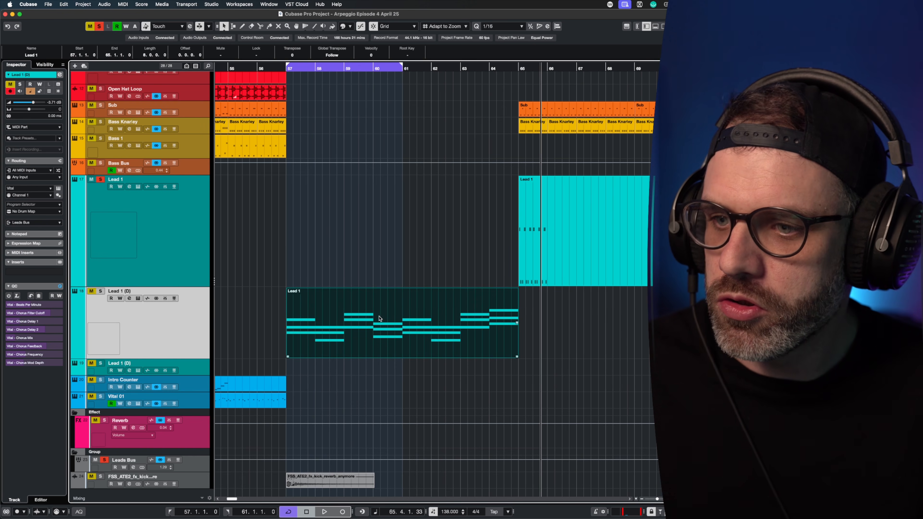
mouse_move(585, 241)
left_mouse_down()
mouse_move(433, 239)
mouse_move(570, 233)
left_mouse_up()
double_click(388, 325)
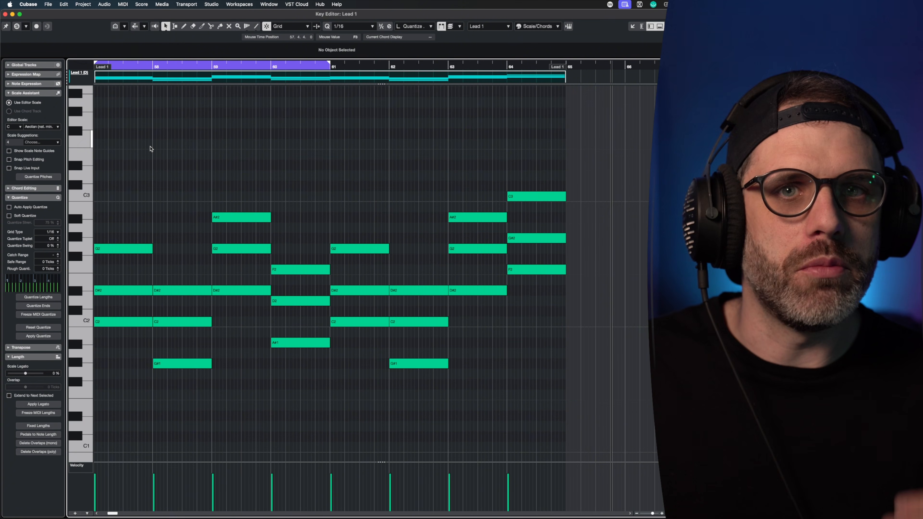
- Transpose all the chord notes down three semitones and select the first chord's lowest note
key("super+a")
key("Down")
key("Down")
key("Down")
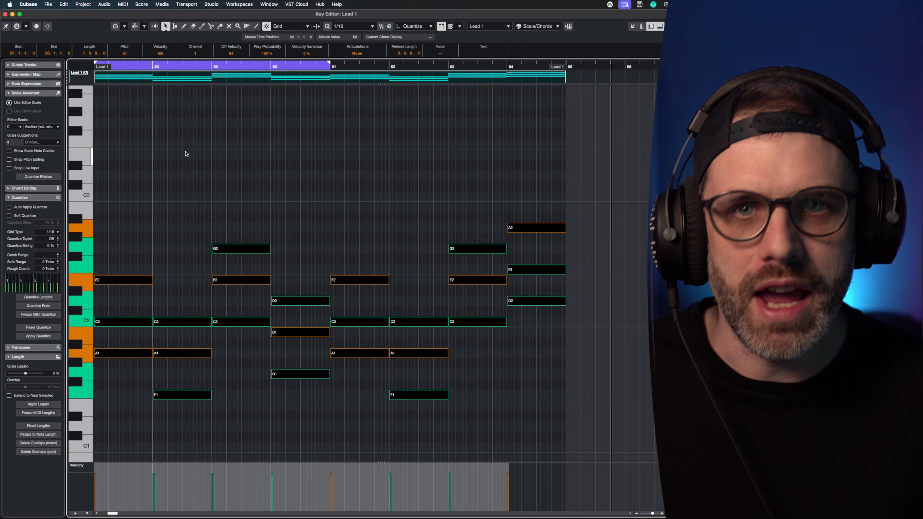
left_click(189, 291)
left_click(118, 353)
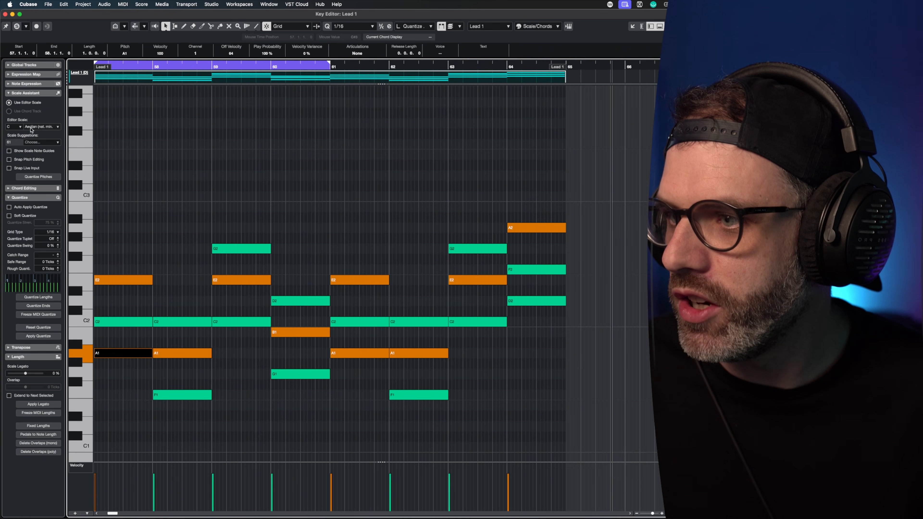
- Set the editor scale's root note to A and clear the note selection
left_click(14, 127)
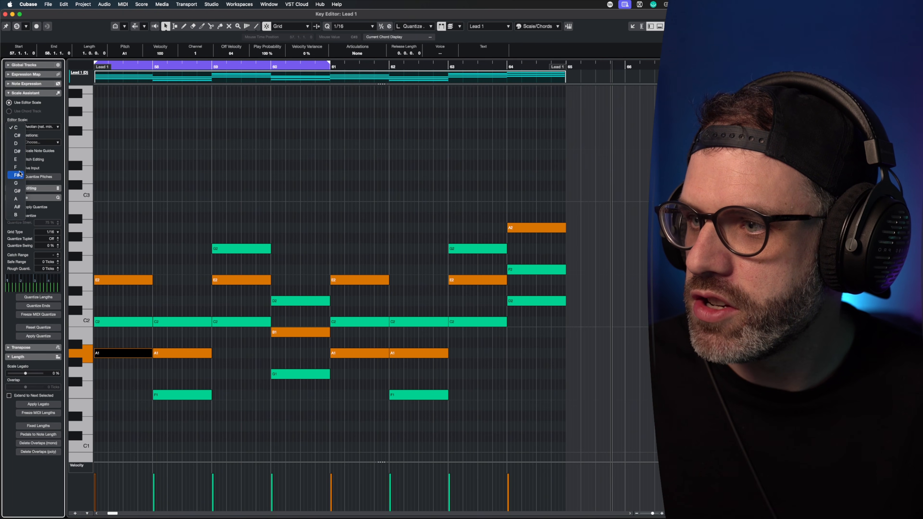
left_click(16, 199)
left_click(264, 192)
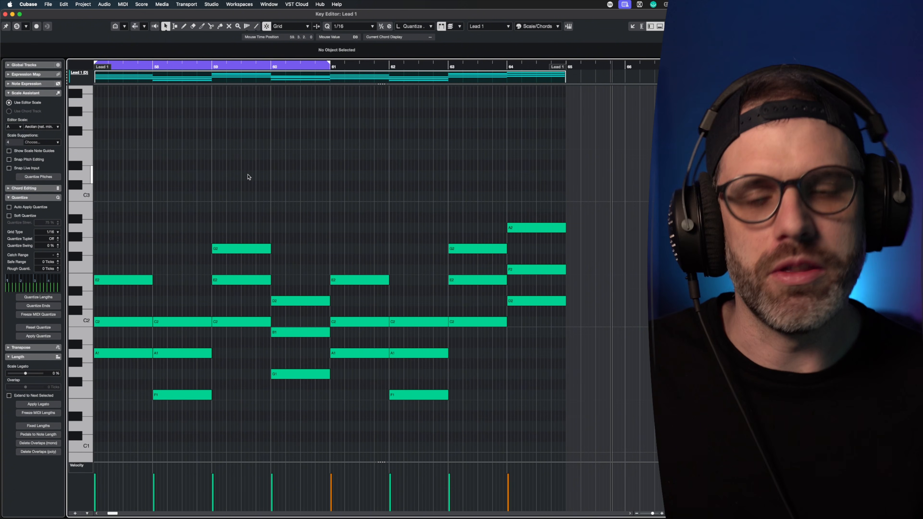
- Try raising the top note of the chord at bar 61 two semitones to F#2, and undo the change
left_click(376, 280)
key("Up")
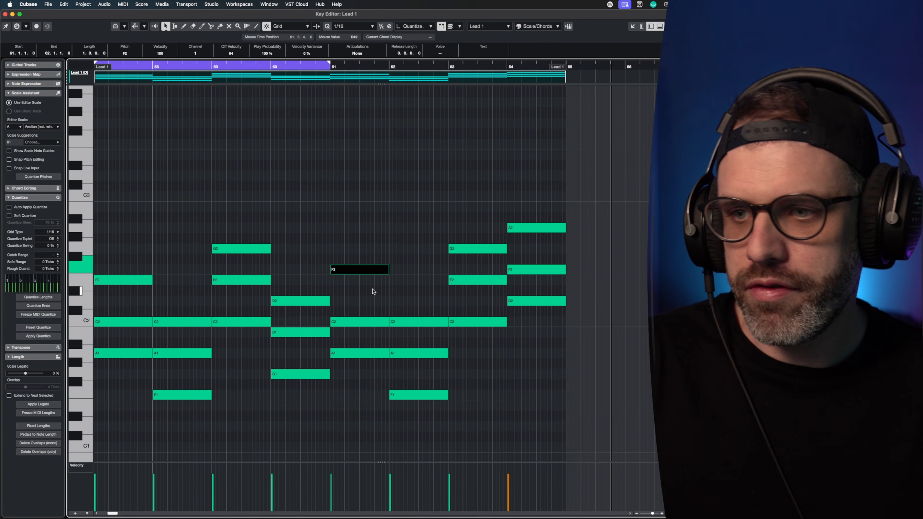
key("Up")
left_click(432, 191)
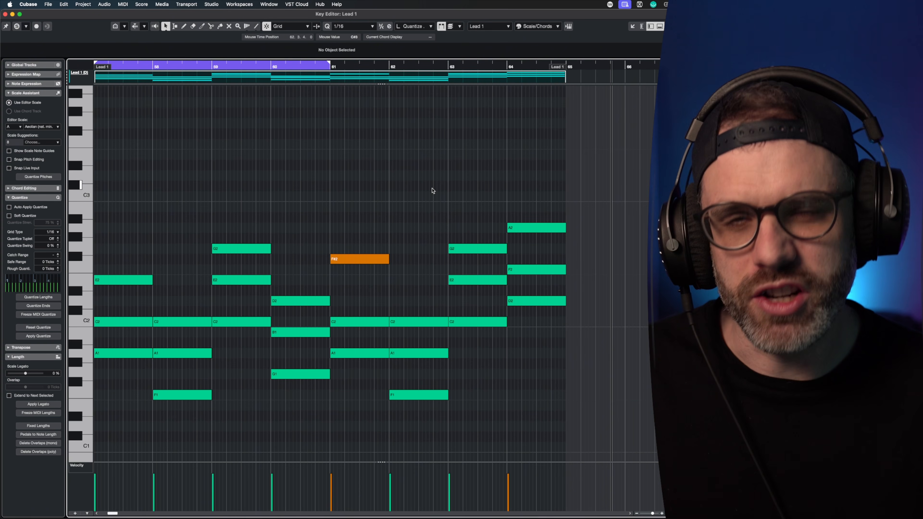
key("super+z")
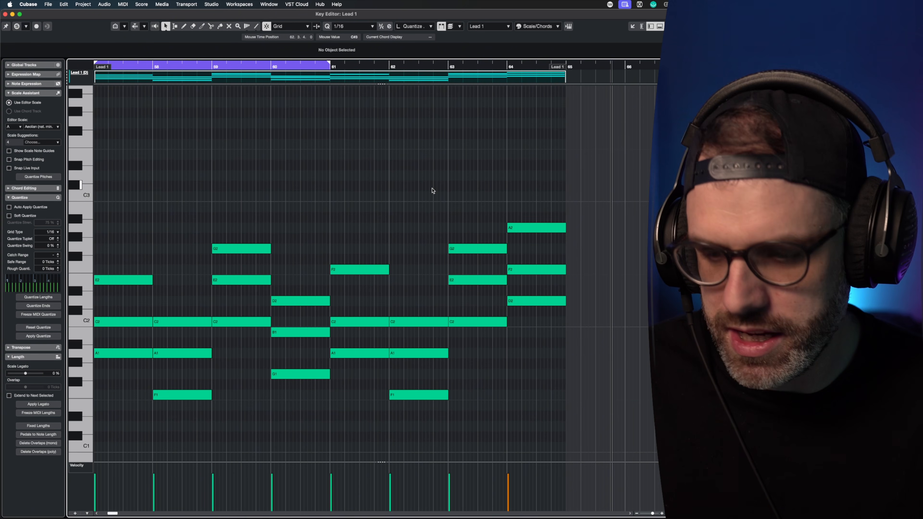
key("super+z")
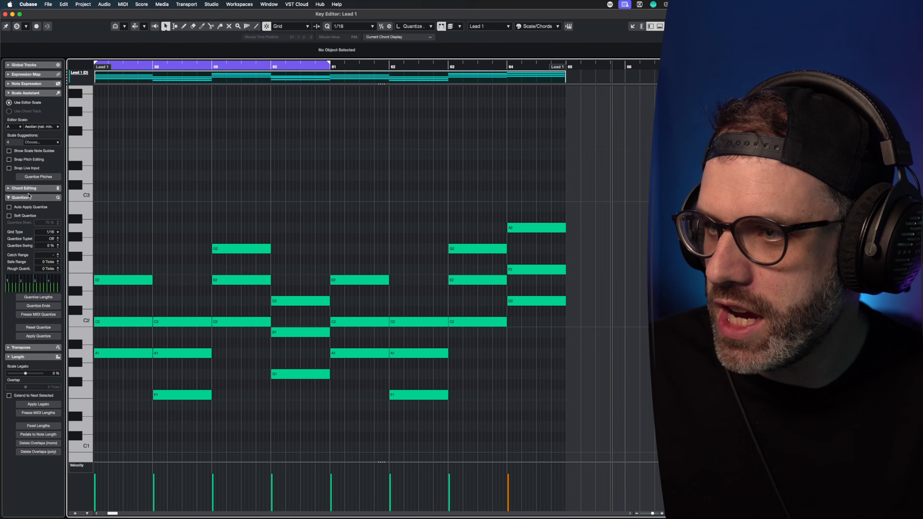
- Set the editor scale's root note to C and transpose all the chord notes up three semitones
left_click(13, 127)
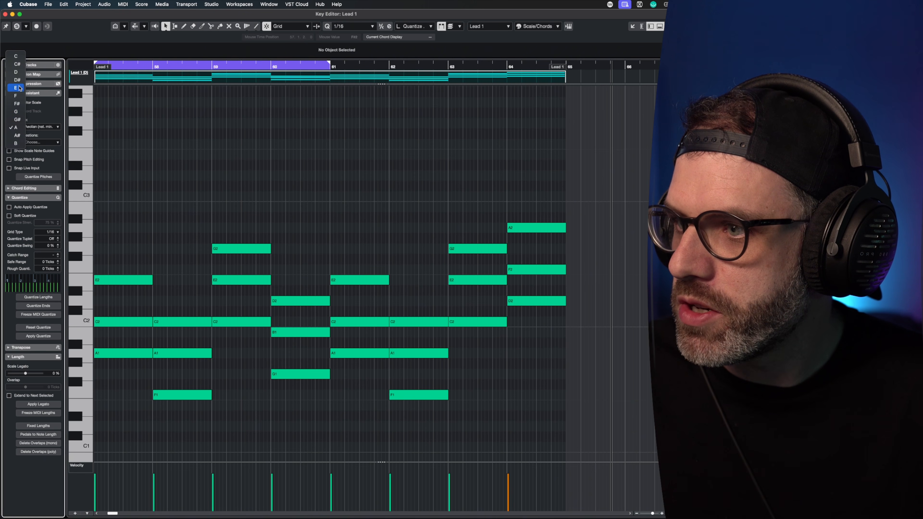
left_click(15, 55)
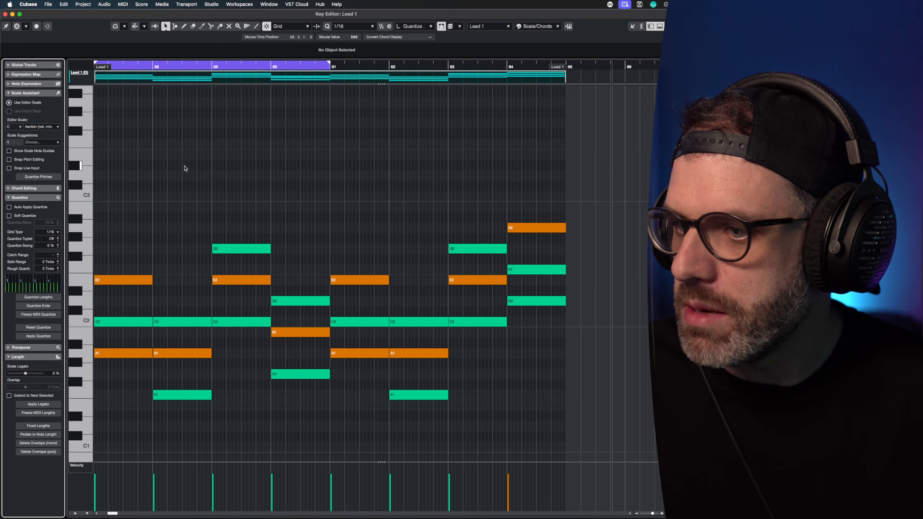
key("super+a")
key("Up")
key("Up")
key("Up")
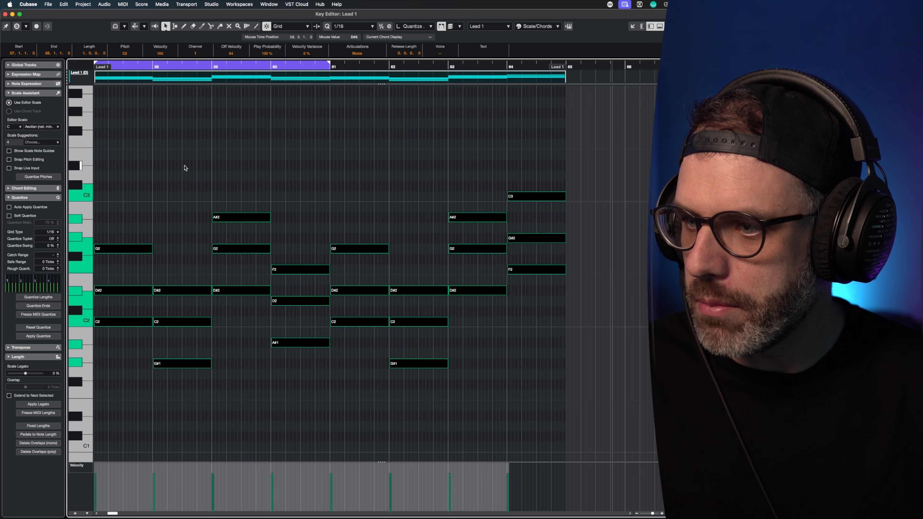
left_click(185, 167)
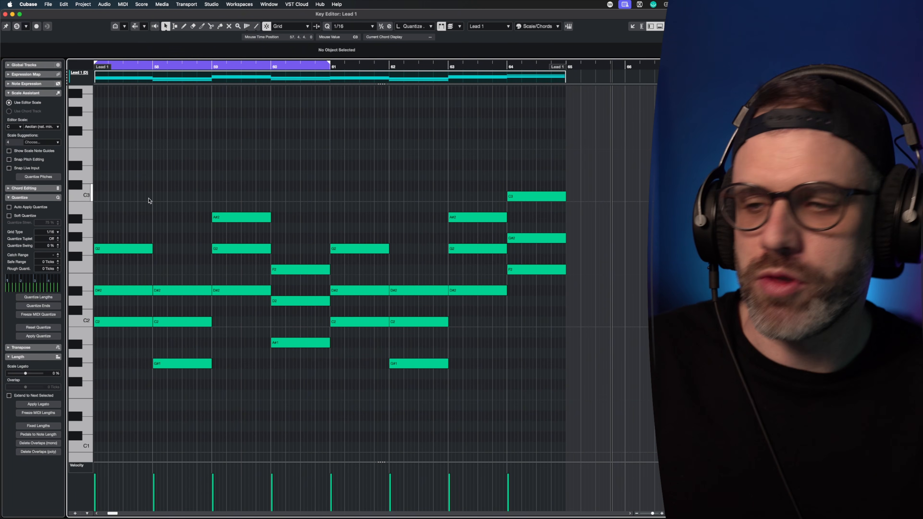
- Highlight the first four chords, the last four chords and the lowest note of the final chord in turn
left_click_drag(125, 183, 296, 427)
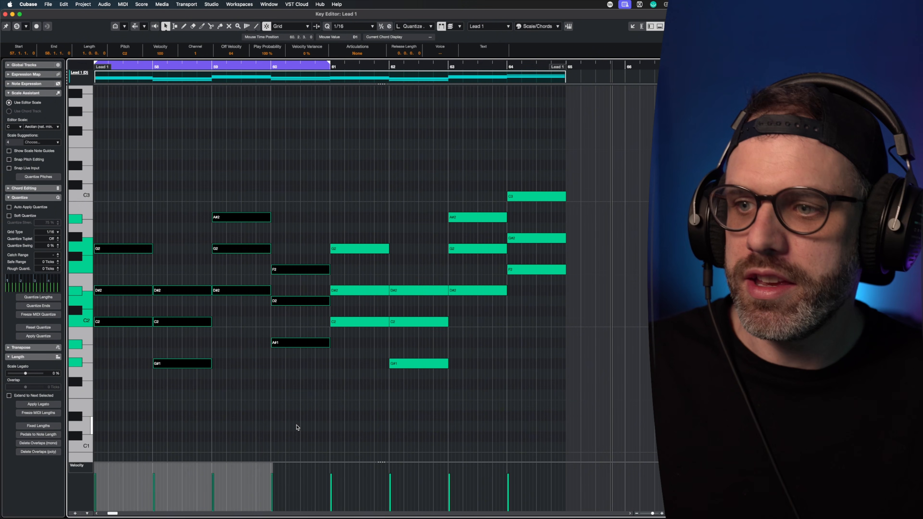
left_click_drag(344, 136, 508, 373)
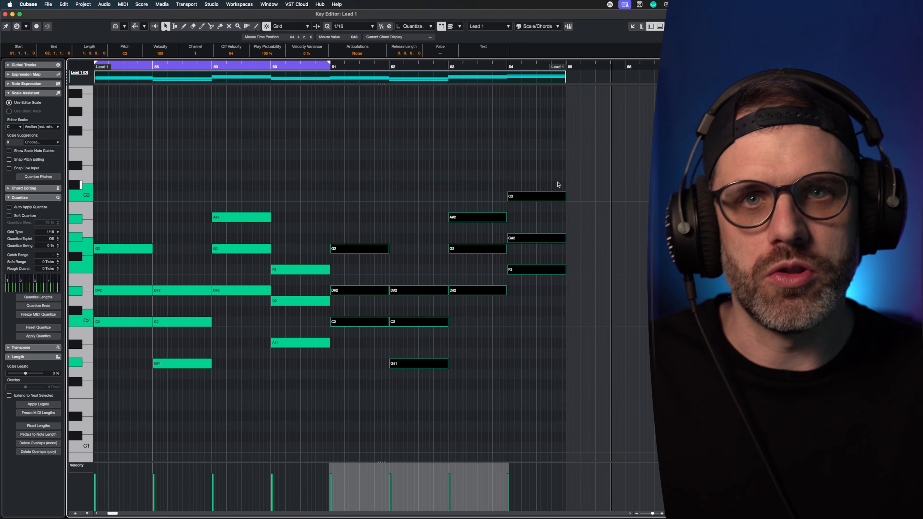
left_click(533, 269)
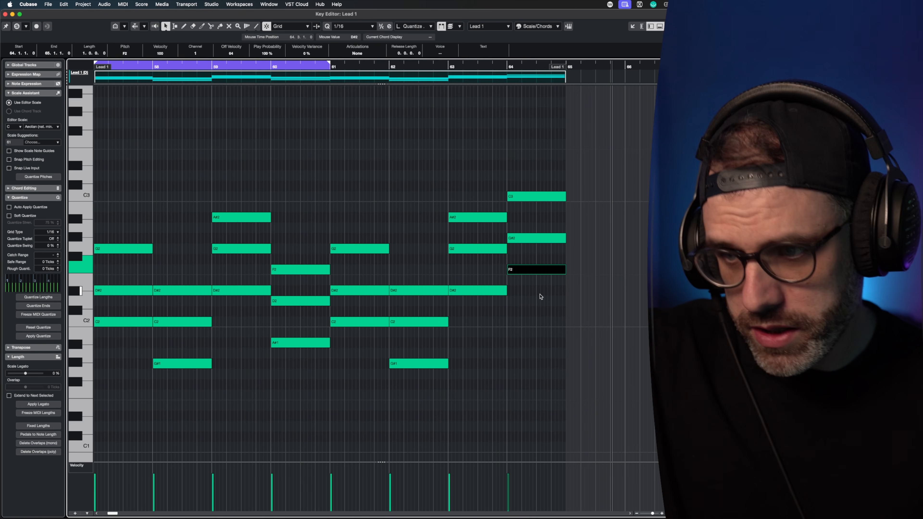
- Examine the notes of the individual chords across the progression by highlighting them one group at a time
left_click(126, 303)
left_click_drag(125, 269, 142, 354)
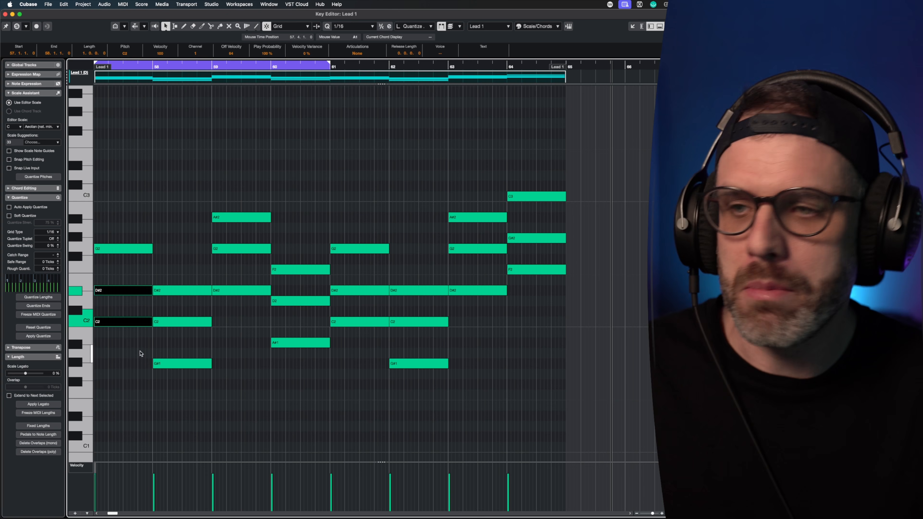
left_click(179, 334)
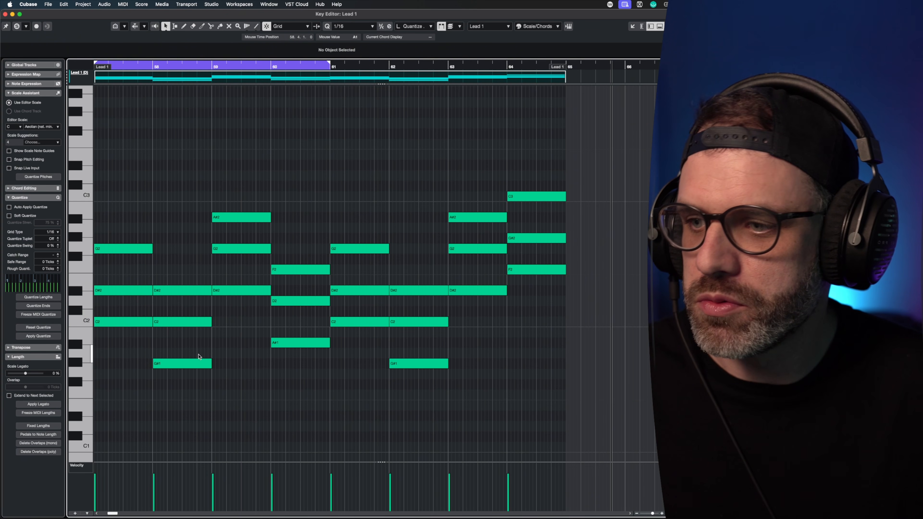
left_click_drag(192, 302, 208, 385)
left_click_drag(127, 228, 117, 381)
left_click_drag(171, 196, 296, 440)
left_click_drag(342, 198, 374, 389)
left_click_drag(418, 155, 484, 391)
left_click_drag(536, 183, 540, 311)
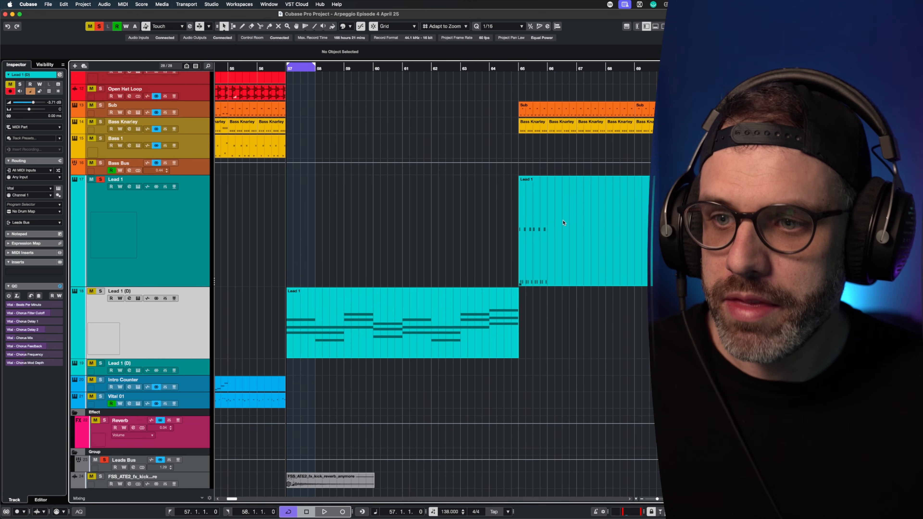
- Move the arpeggio part on the Lead 1 track to start at bar 57 and open it for note editing
left_click_drag(563, 222, 327, 213)
double_click(326, 213)
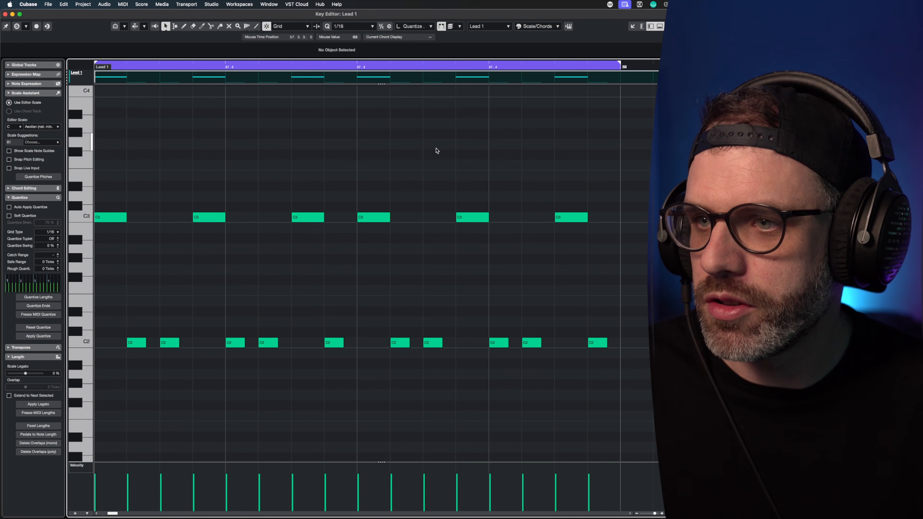
key("g")
key("g")
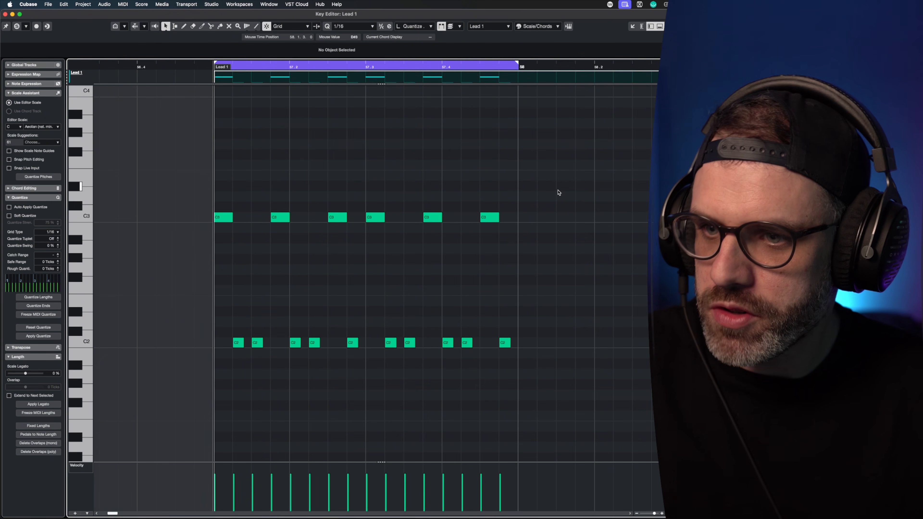
- Return to the arrangement and duplicate the Lead 1 arpeggio part so the copy starts at bar 65
key("Return")
key("super+d")
scroll(461, 230, "right", 3)
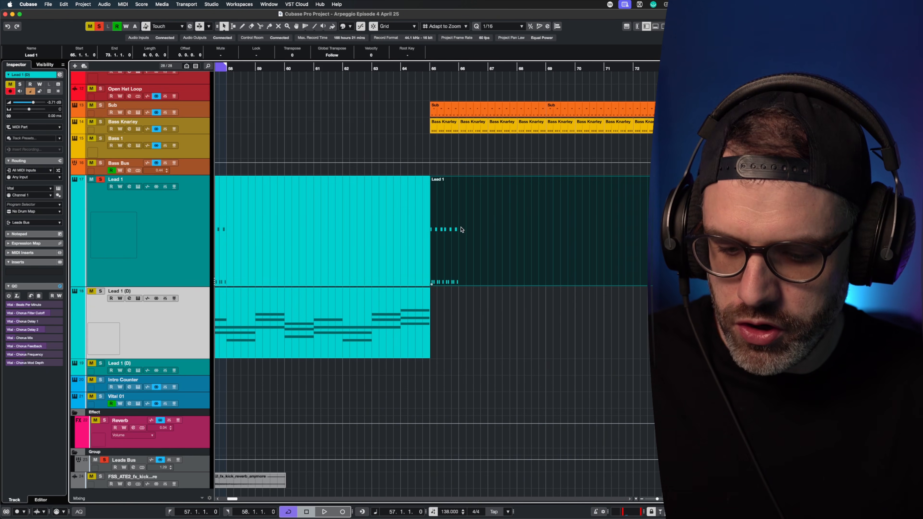
- Open the Lead 1 part at bar 57 and delete every note except the first C3
double_click(336, 225)
scroll(348, 204, "left", 5)
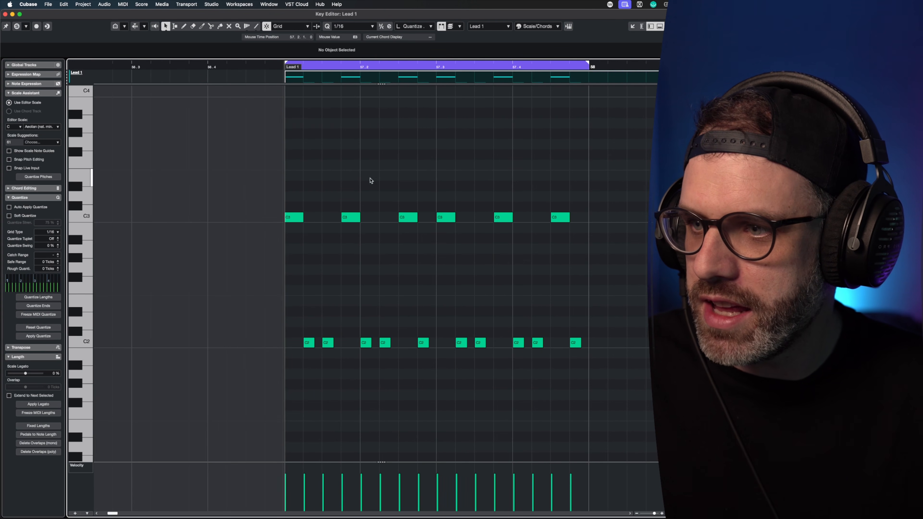
left_click_drag(313, 179, 648, 421)
key("Delete")
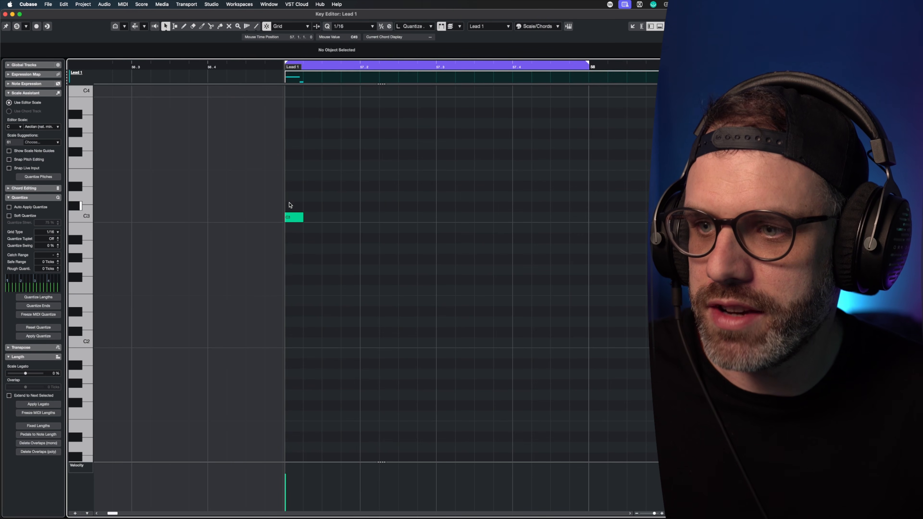
- Duplicate the first C3 repeatedly to fill bar 57 with consecutive sixteenth notes
left_click(291, 217)
key("alt+d")
key("alt+d")
key("alt+d")
key("alt+d")
key("alt+d")
key("alt+d")
key("alt+d")
key("alt+d")
key("alt+d")
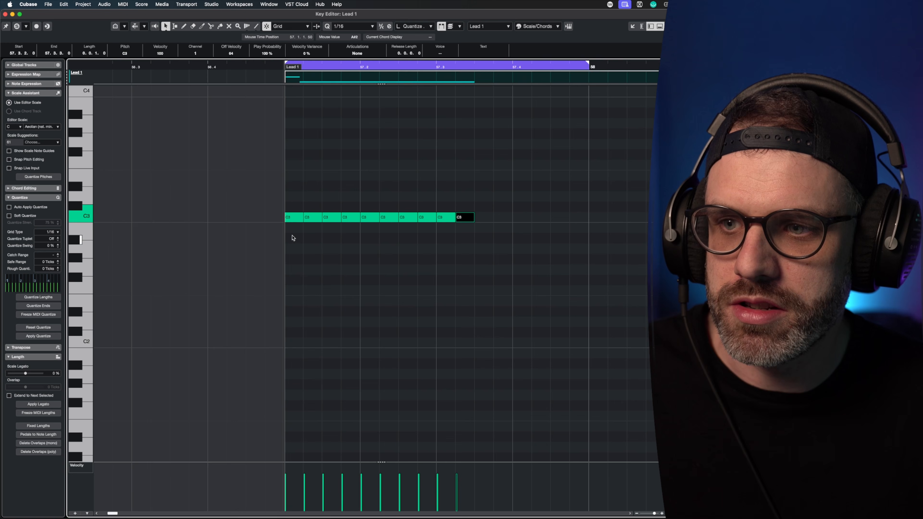
key("alt+d")
key("alt+d")
key("alt+d")
key("alt+d")
key("alt+d")
key("alt+d")
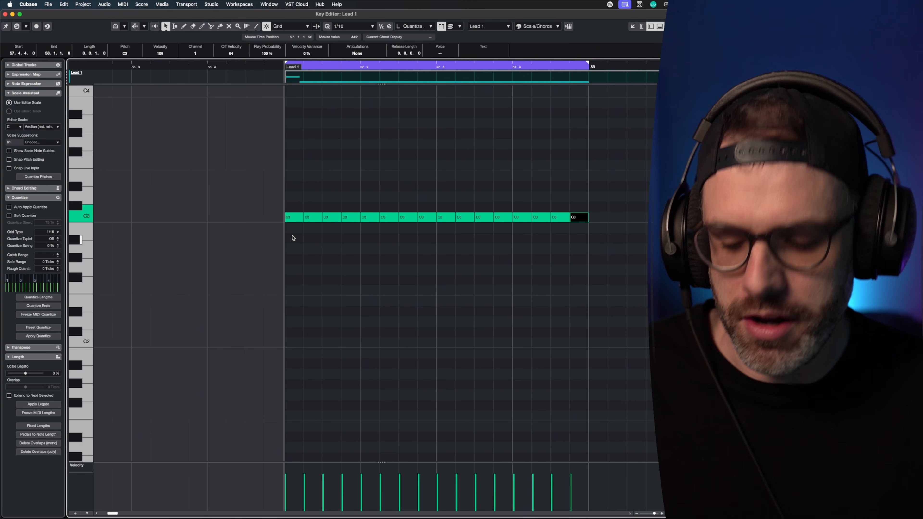
- Undo the repeated duplications so only the first C3 remains in bar 57
key("Delete")
key("super+z")
key("super+z")
key("super+z")
key("super+z")
key("super+z")
key("super+z")
key("super+z")
key("super+z")
key("super+z")
key("super+z")
key("super+z")
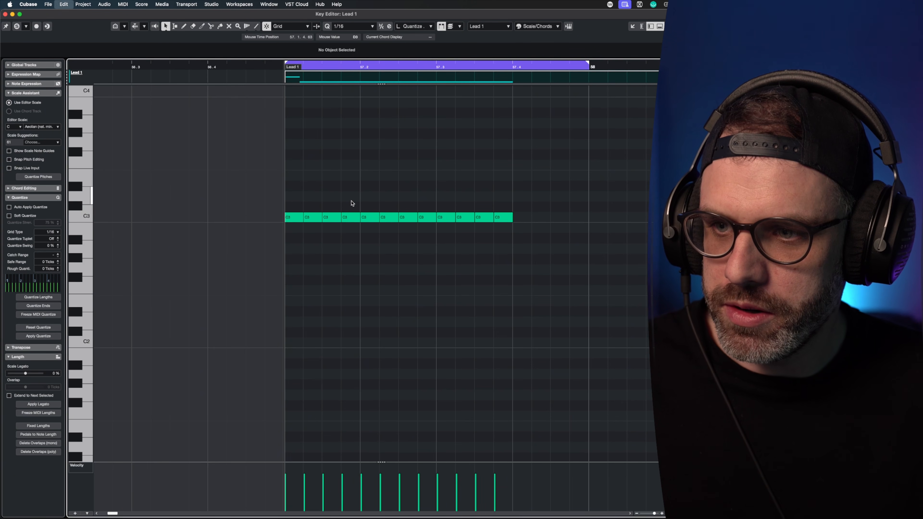
key("super+z")
key("super+z")
key("super+z")
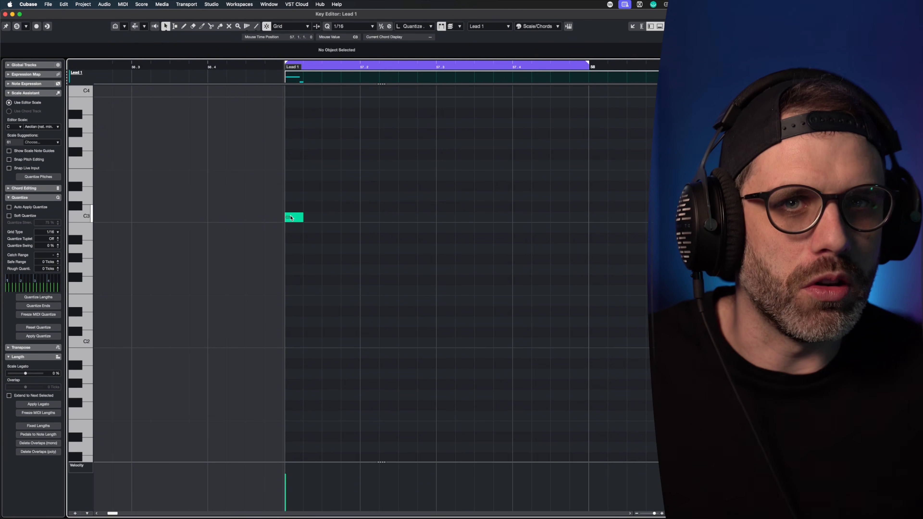
- Copy the C3 note to 57.1.4, 57.2.3, 57.3.2, 57.4.1 and 57.4.3, with gaps of three, three, three, three and two sixteenths
left_click_drag(301, 217, 562, 225)
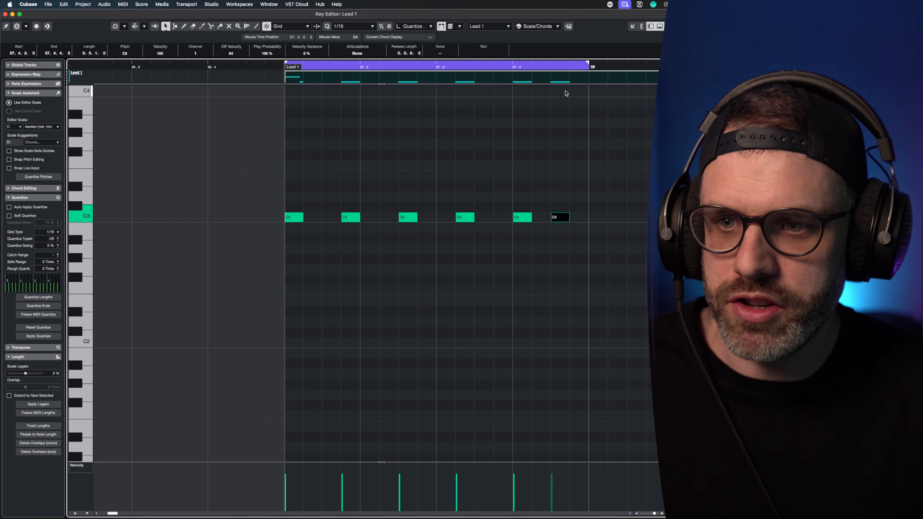
left_click(556, 167)
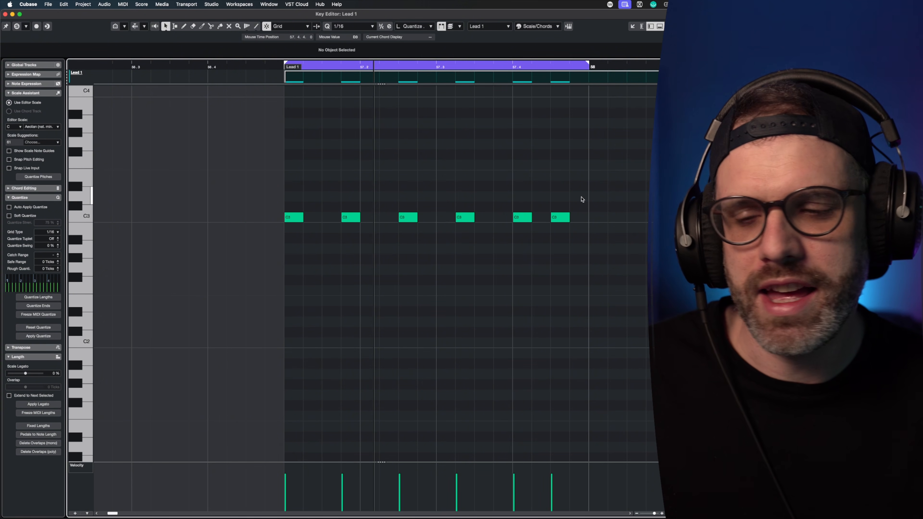
- Move the last three C3 notes one sixteenth earlier, and put the final one back at 57.4.3
left_click_drag(591, 195, 451, 221)
left_click(515, 210)
left_click_drag(539, 219, 556, 219)
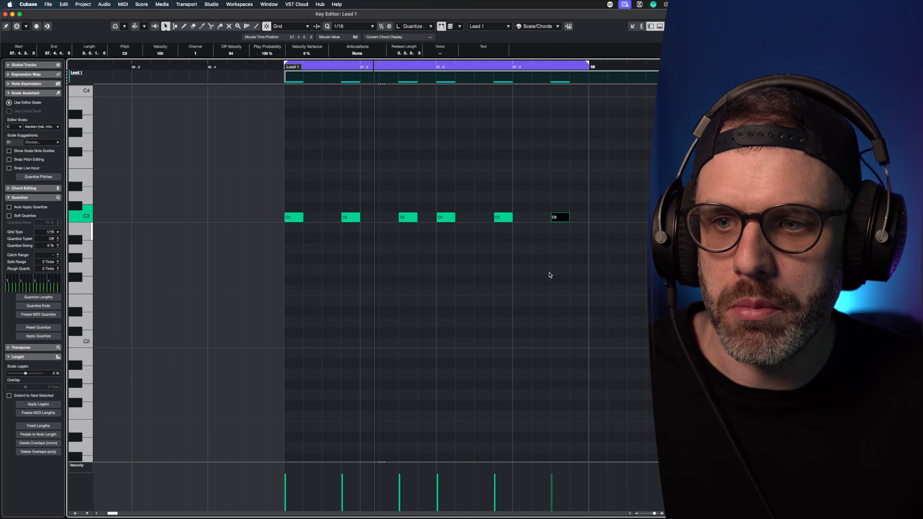
- Highlight the first three C3 notes and place the playback cursor at 57.3 to inspect the rhythm's midpoint
left_click_drag(417, 198, 261, 260)
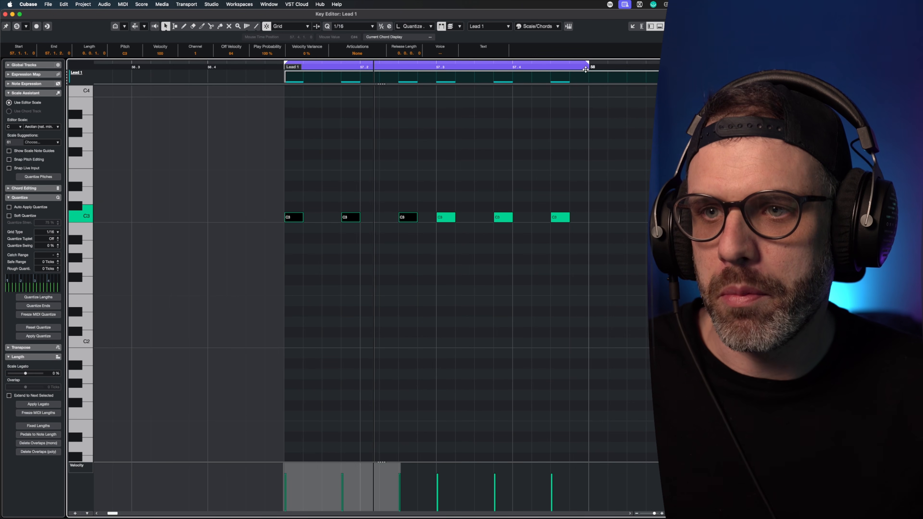
left_click(439, 68)
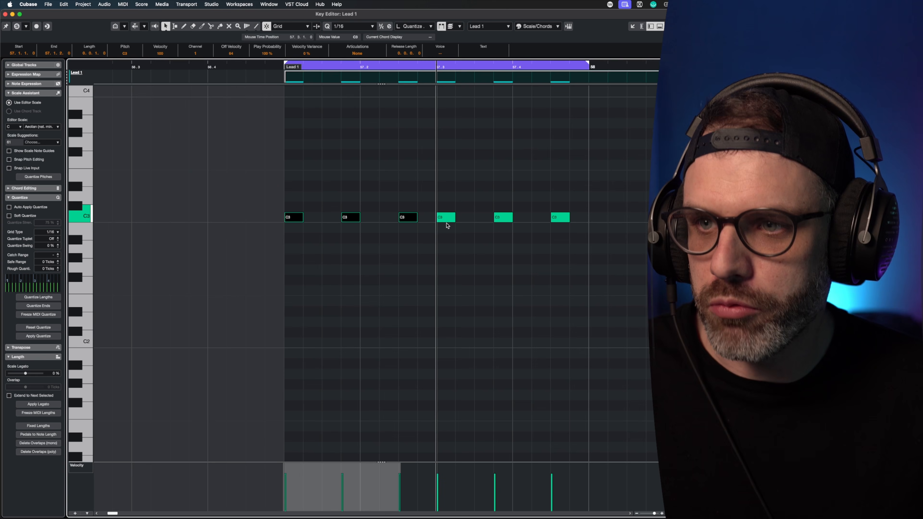
left_click(444, 180)
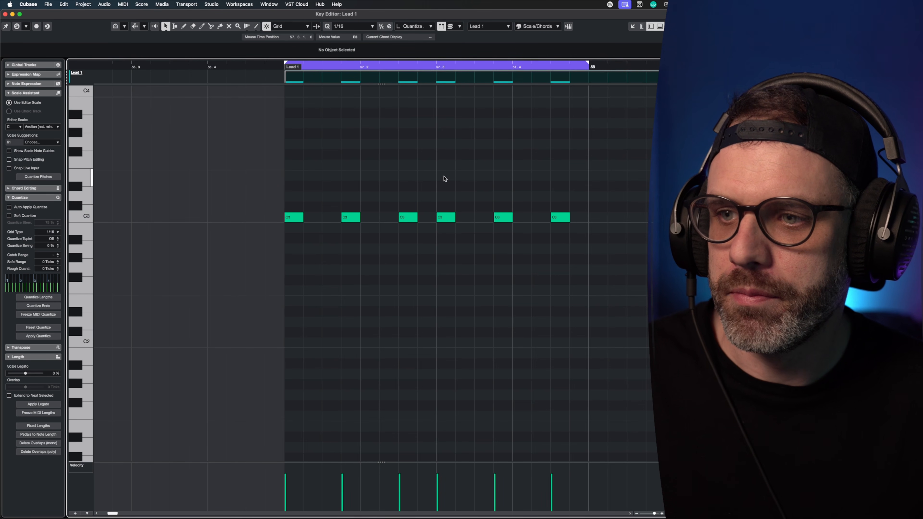
- Try even three-sixteenth gaps by moving the fourth and fifth C3 notes one sixteenth later, and undo the moves
left_click_drag(573, 167, 467, 218)
left_click(481, 199)
left_click_drag(581, 217, 563, 220)
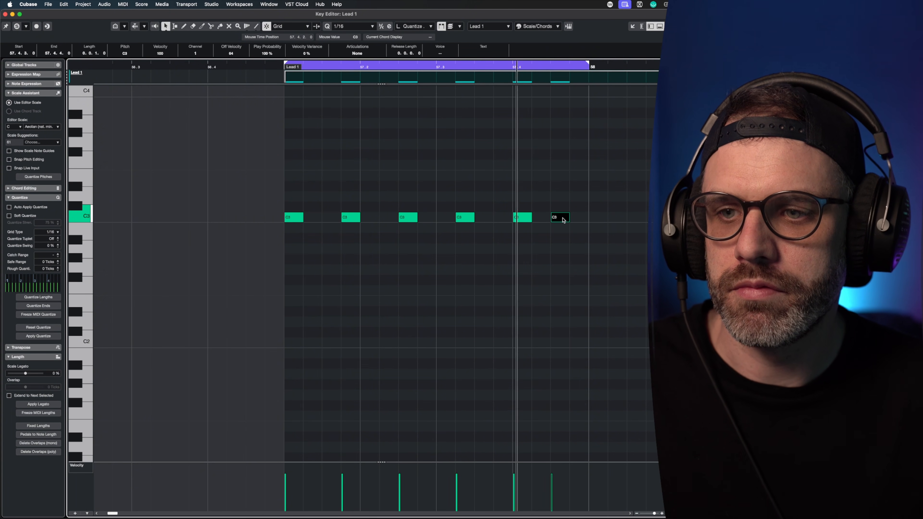
key("space")
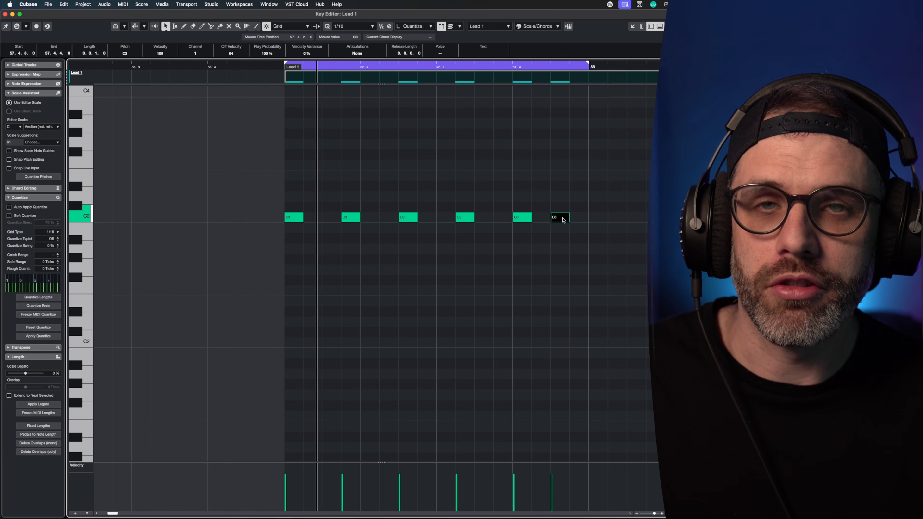
key("super+z")
key("super+z")
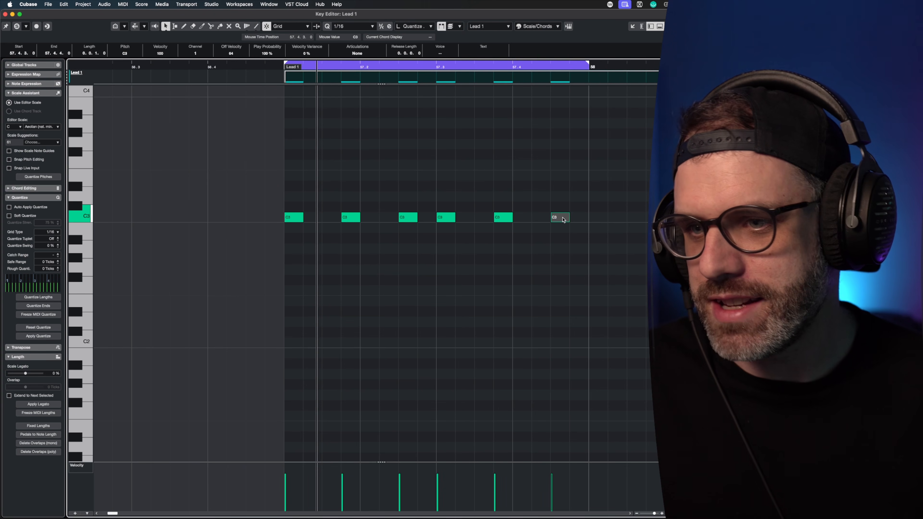
- Fill every gap between the C3 notes in bar 57 with sixteenth-length B2 notes
left_click(559, 204)
left_click_drag(295, 219, 516, 229)
key("super+d")
key("super+d")
key("super+d")
left_click_drag(516, 229, 580, 229)
- Transpose all the B2 filler notes up one semitone and down an octave to C2
left_click_drag(626, 260, 308, 227)
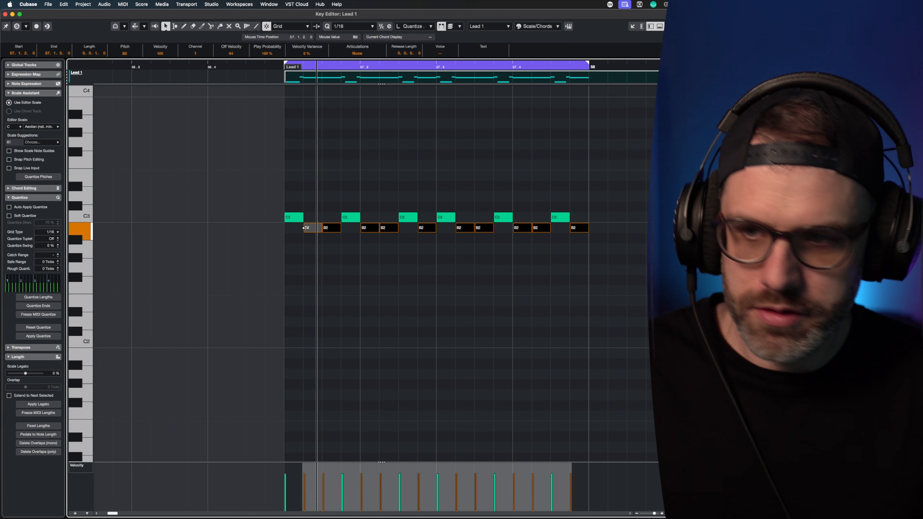
key("Up")
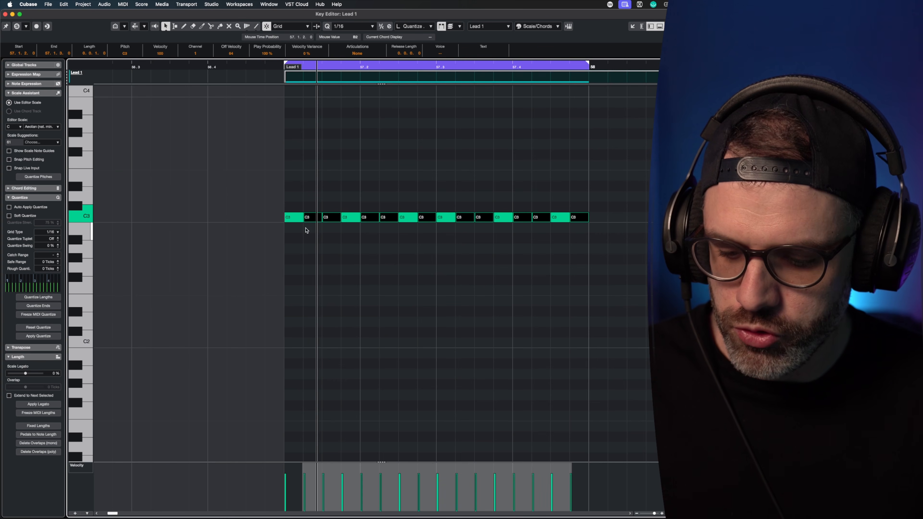
key("shift+Down")
left_click(338, 257)
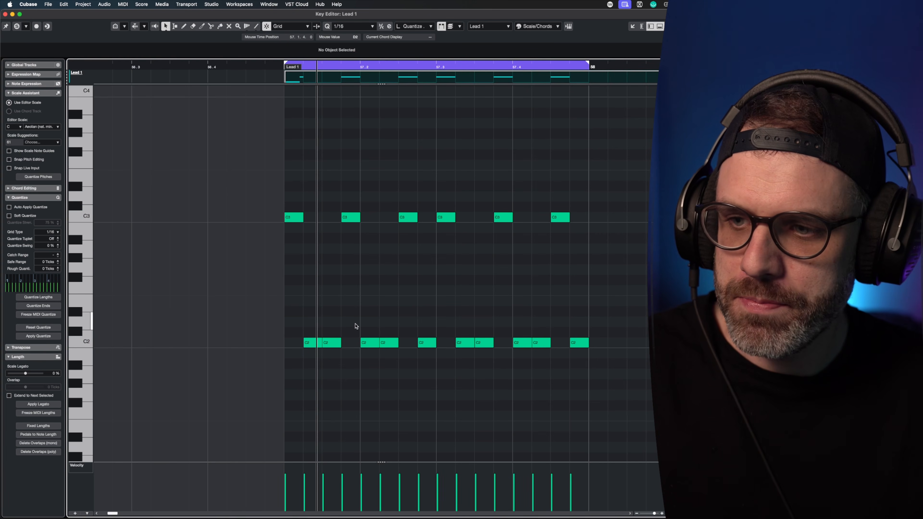
- Shorten all the C2 notes to about half a sixteenth and audition the pattern
left_click_drag(591, 283, 274, 375)
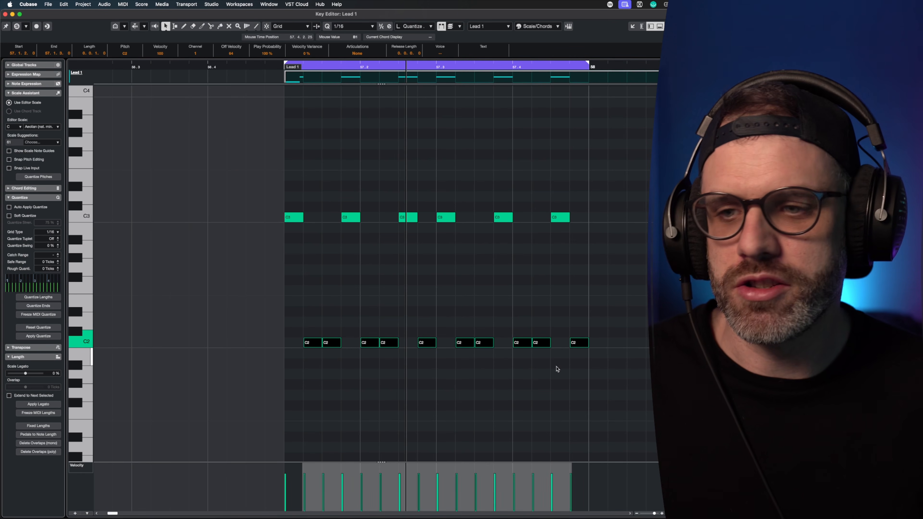
left_click_drag(493, 343, 482, 347)
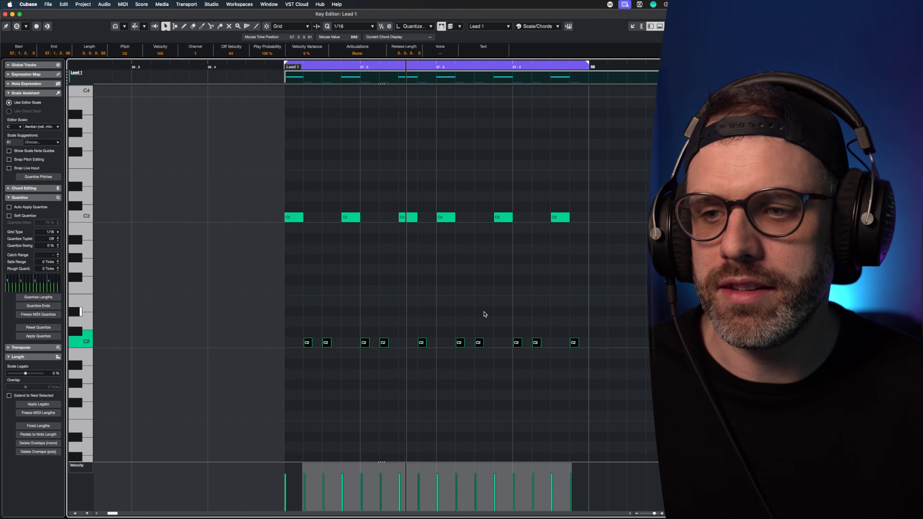
left_click(487, 325)
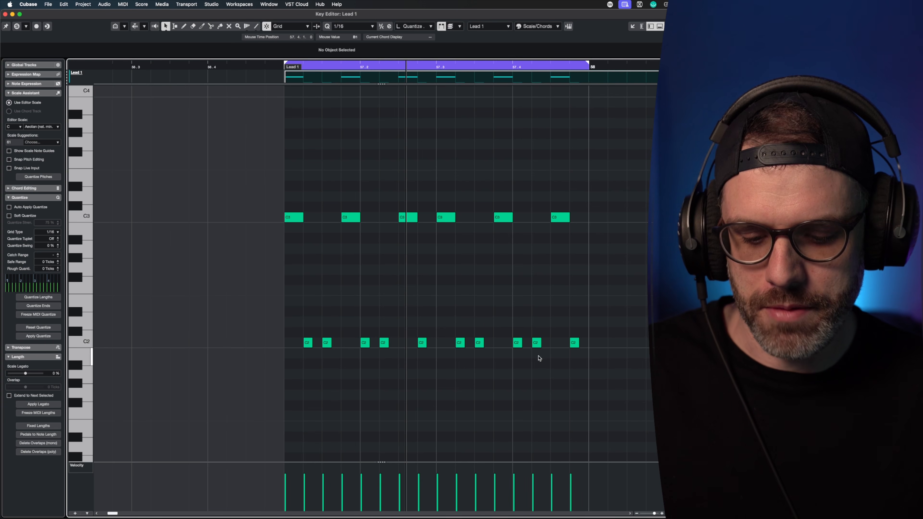
key("space")
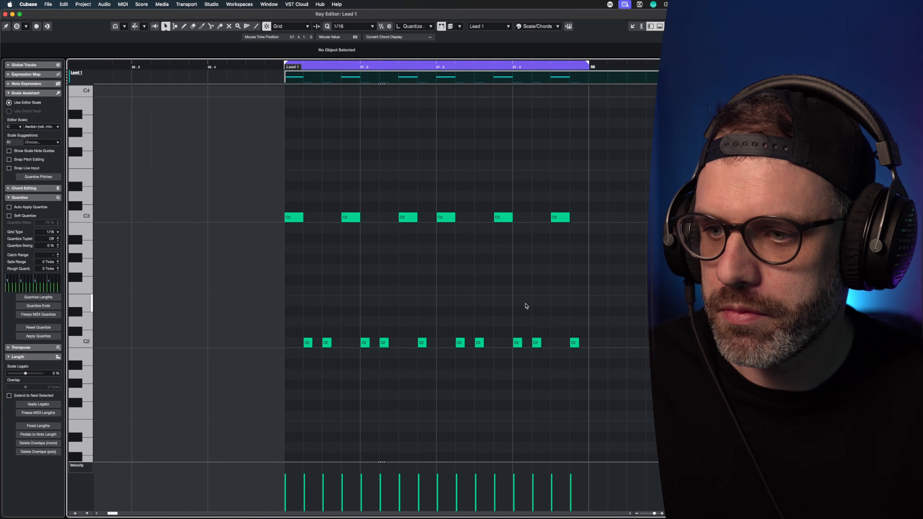
- Try the pattern on the Lead 1 (D) track by moving its chord part aside, and undo the part moves
key("Escape")
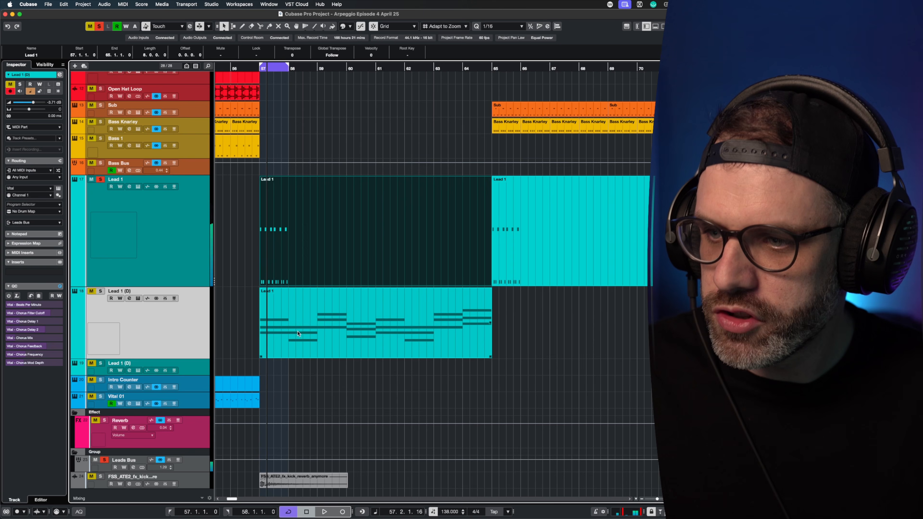
left_click_drag(297, 334, 536, 334)
left_click(332, 273)
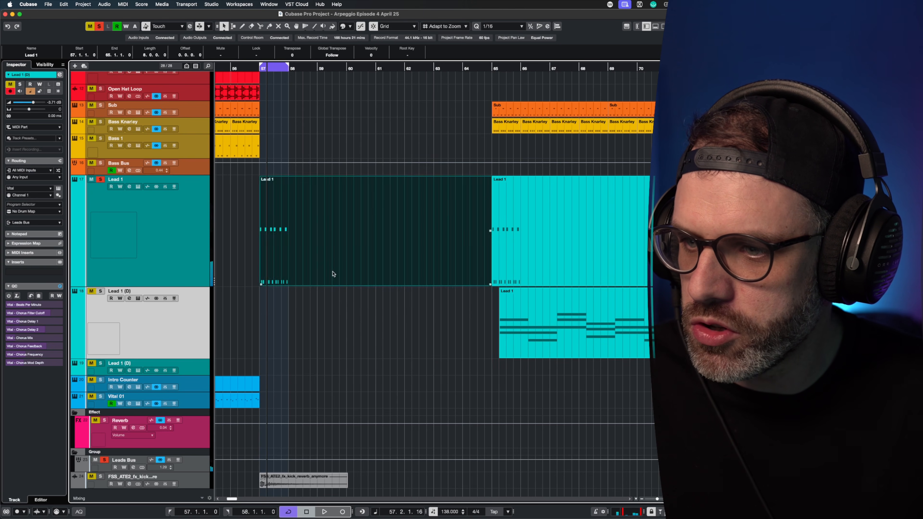
left_click_drag(332, 274, 332, 306)
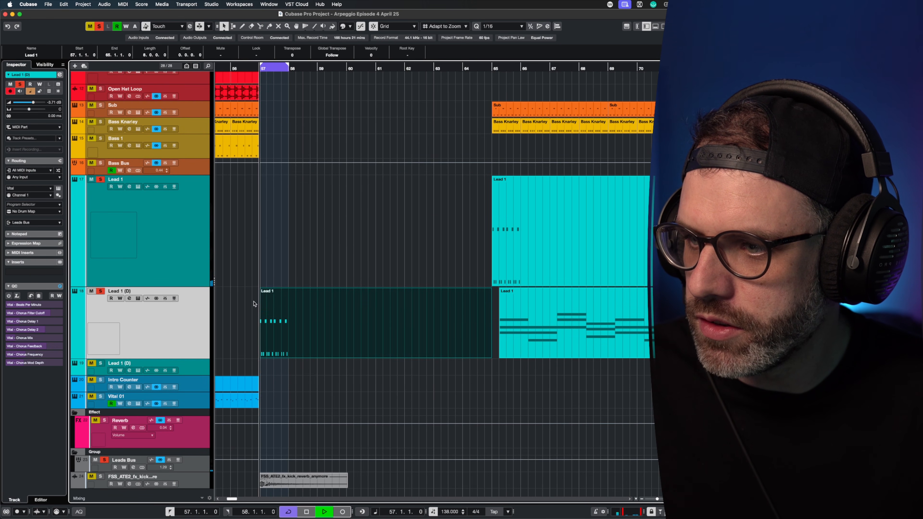
double_click(278, 317)
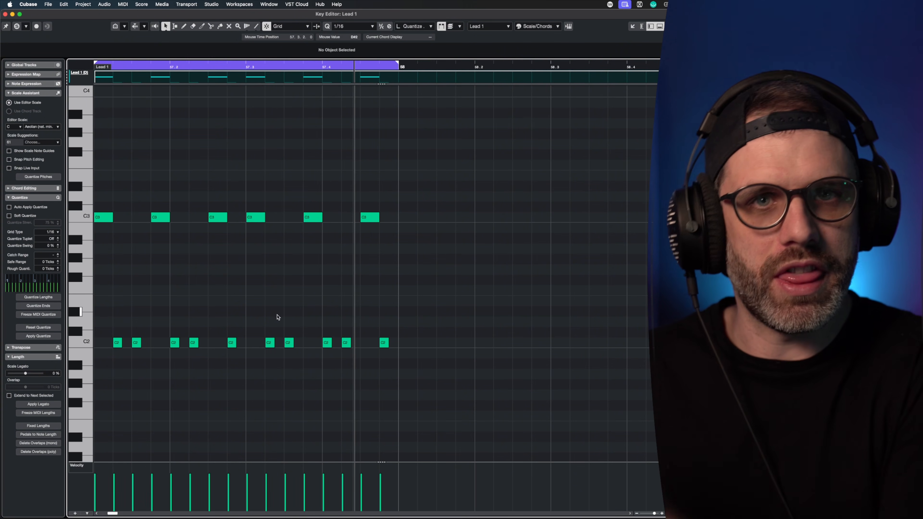
key("Escape")
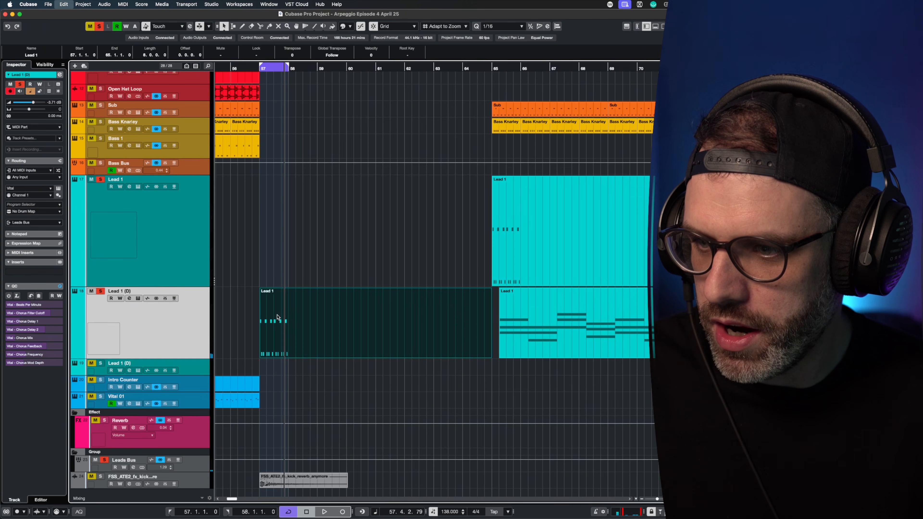
key("super+z")
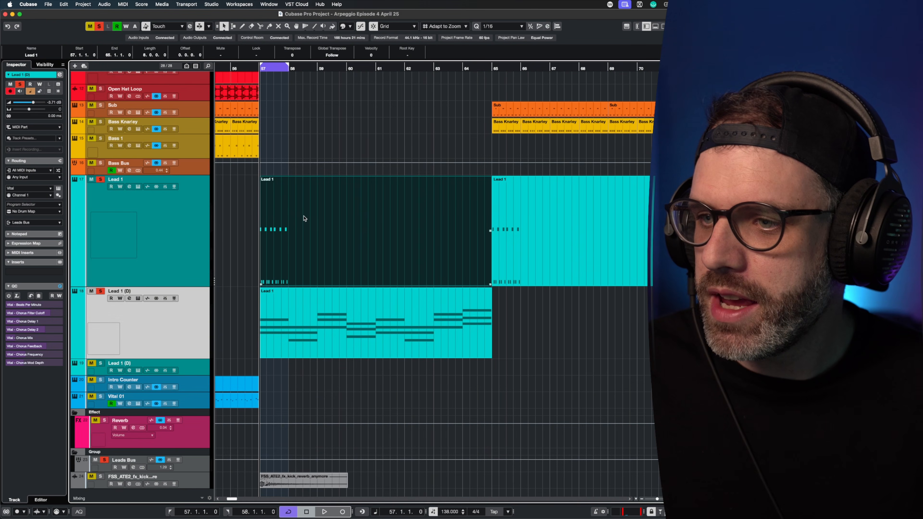
- Open the Lead 1 part for note editing and extend the loop range to bar 61
double_click(305, 217)
key("g")
key("g")
key("g")
key("g")
key("g")
key("g")
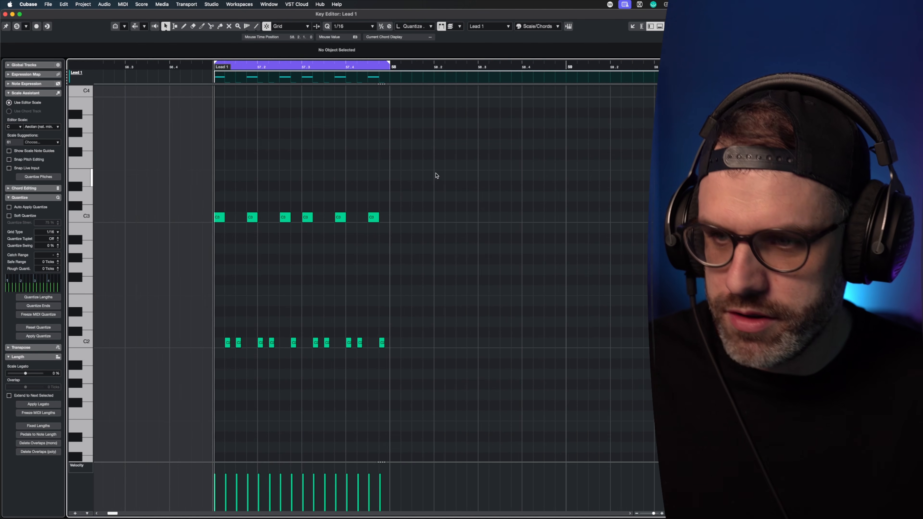
left_click_drag(530, 175, 665, 189)
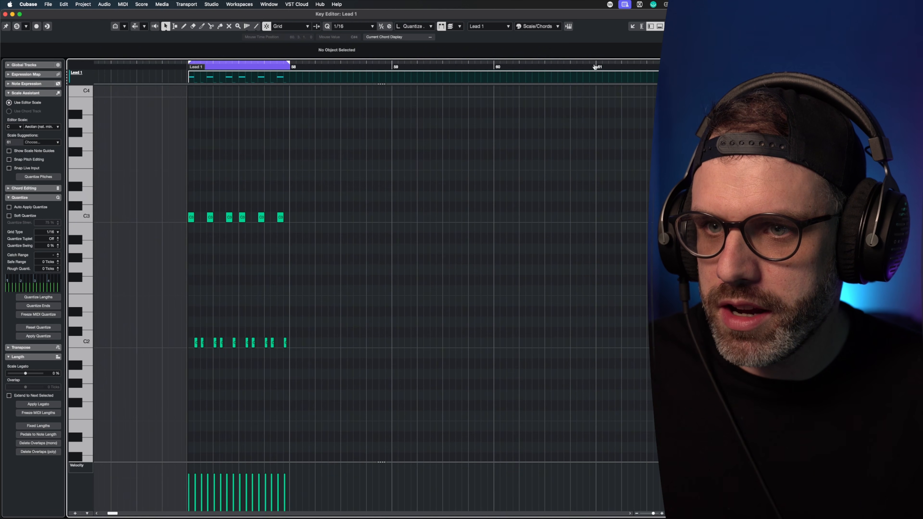
left_click(596, 67, "alt")
- Fill bars 58 to 60 with copies of the bar 57 pattern, aligned to the bar starts, and save the project
left_click_drag(569, 153, 128, 395)
key("super+d")
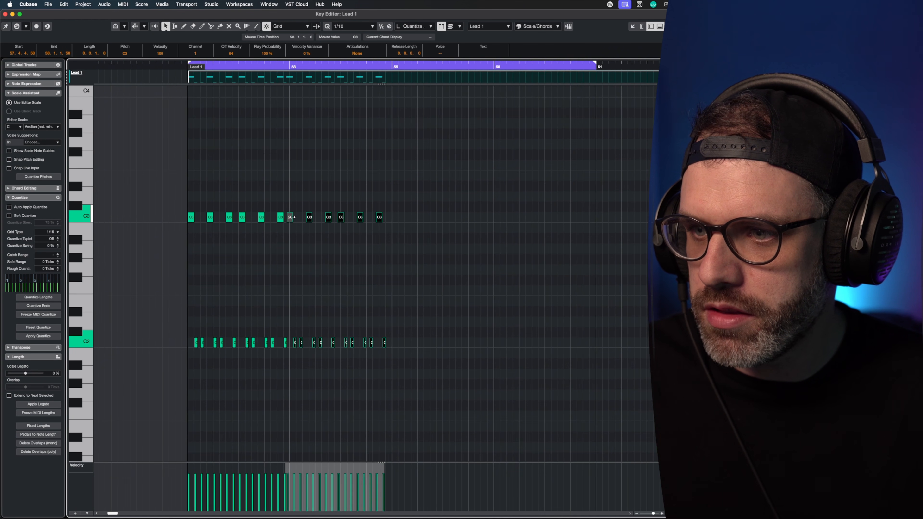
left_click_drag(294, 219, 297, 219)
left_click_drag(462, 181, 126, 393)
key("super+d")
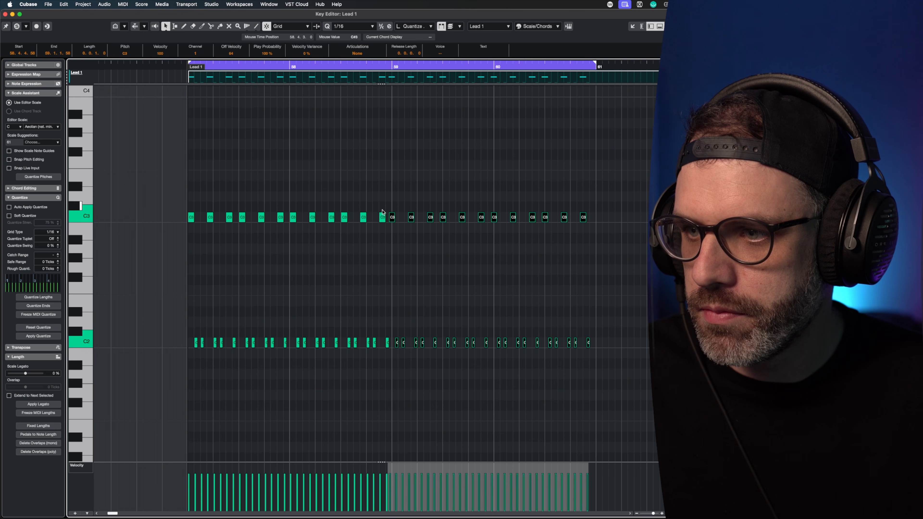
left_click_drag(397, 218, 399, 218)
key("super+s")
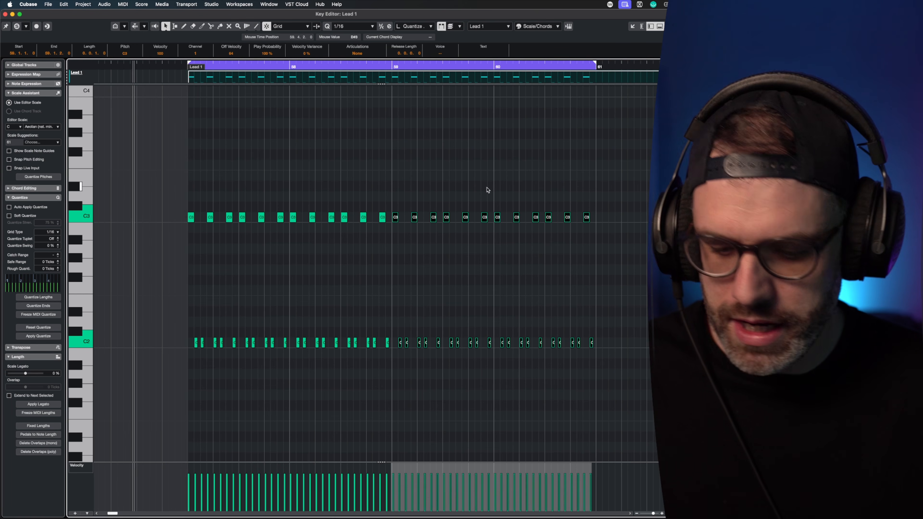
key("h")
mouse_move(540, 173)
left_mouse_down()
mouse_move(661, 175)
mouse_move(228, 198)
mouse_move(135, 180)
left_mouse_up()
key("g")
left_click_drag(246, 161, 87, 138)
key("h")
left_click_drag(149, 136, 83, 133)
key("super+s")
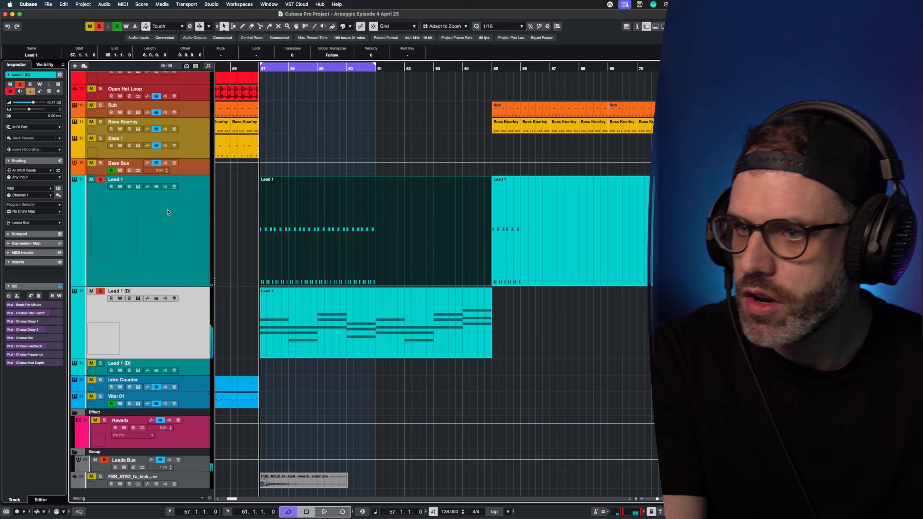
- Reopen the Lead 1 part and raise the last three C3 notes of bar 57 by seven semitones to G3
double_click(298, 224)
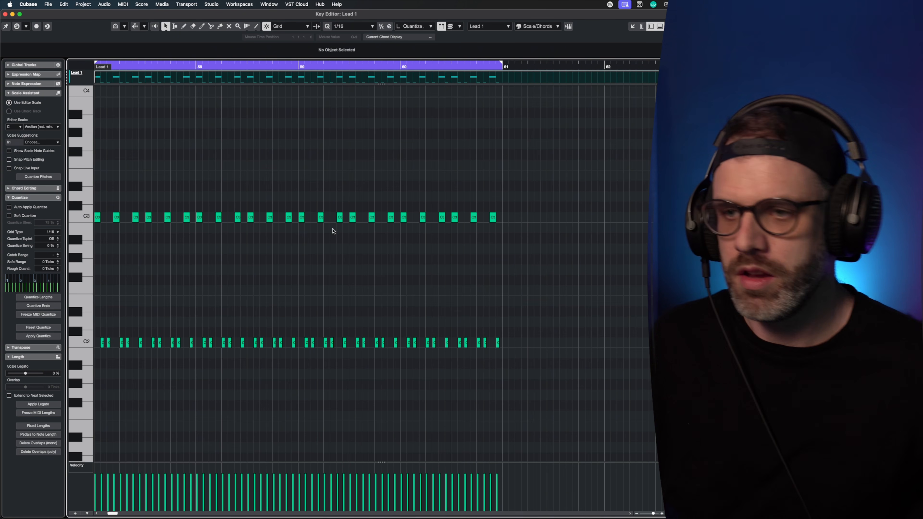
key("super+s")
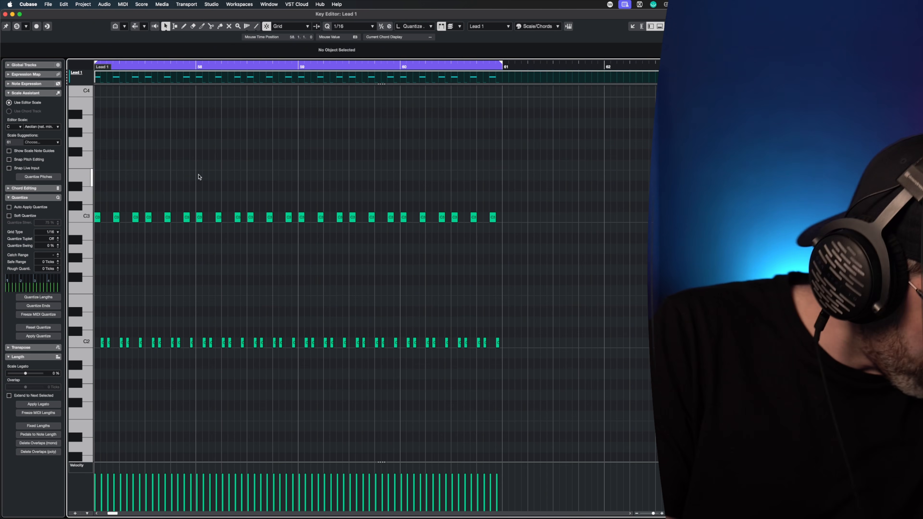
left_click_drag(143, 208, 189, 234)
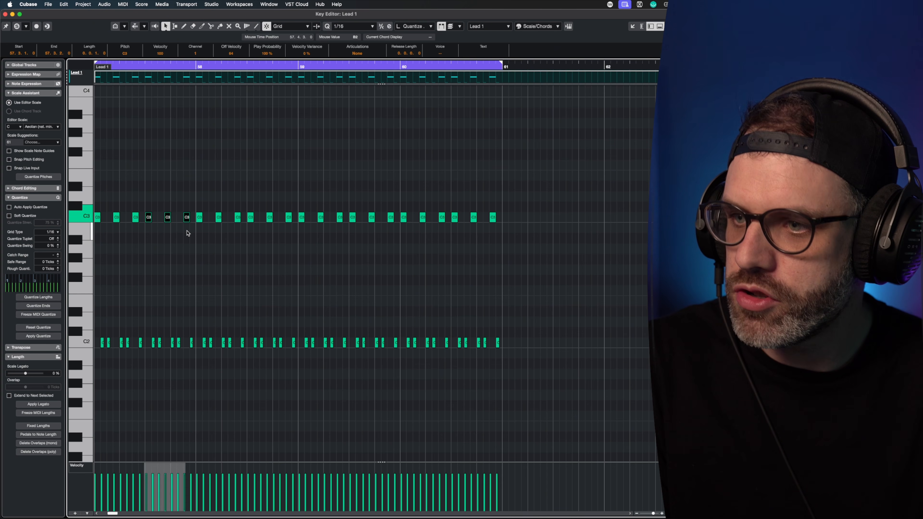
key("Up")
key("Up")
key("Up")
key("Up")
key("Up")
key("Up")
key("Up")
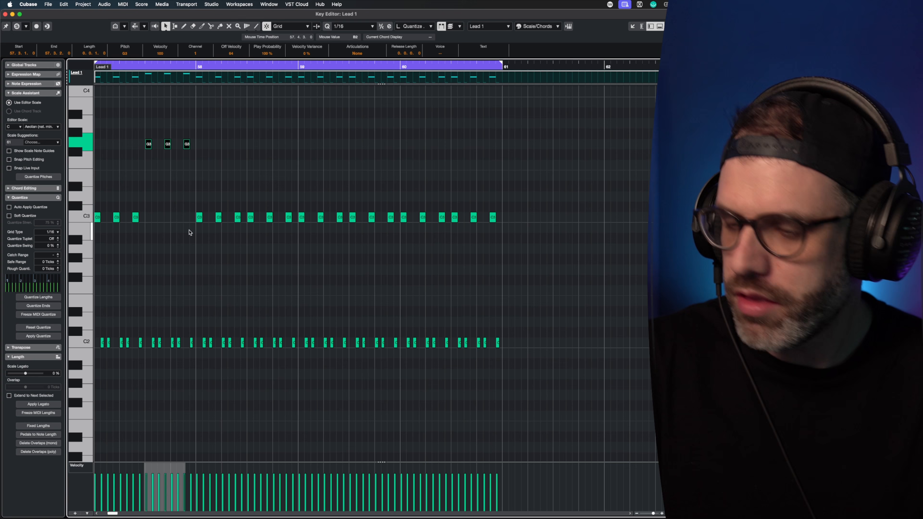
- Move the chord part on the Lead 1 (D) track to bar 65 and play the Lead 1 part alone in its editor
key("space")
key("Return")
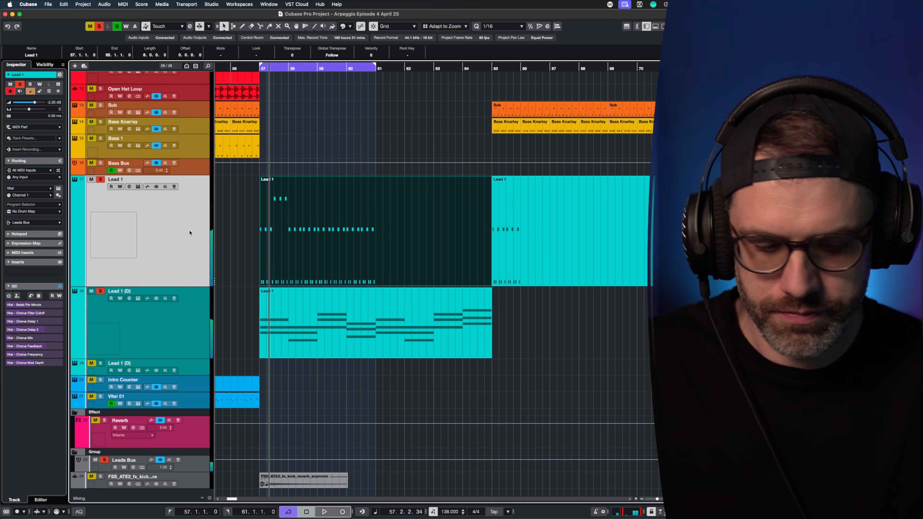
left_click_drag(307, 293, 539, 292)
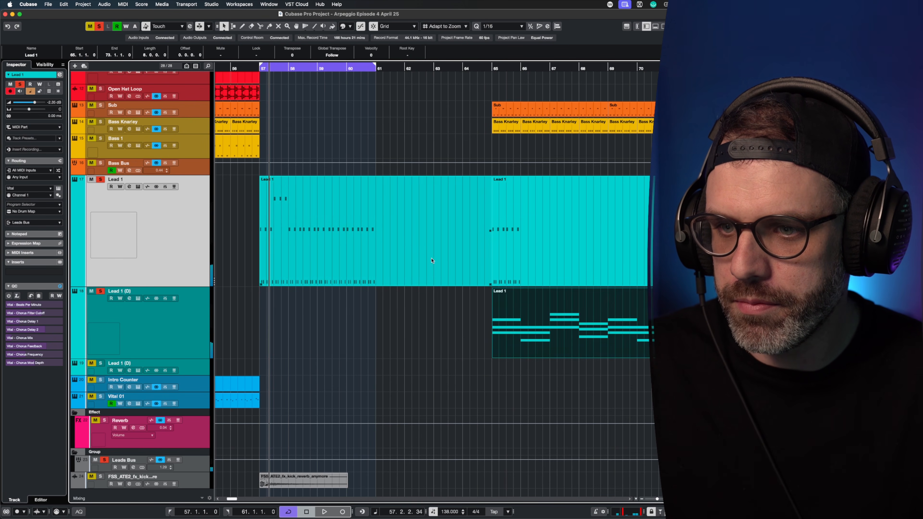
double_click(415, 245)
key("space")
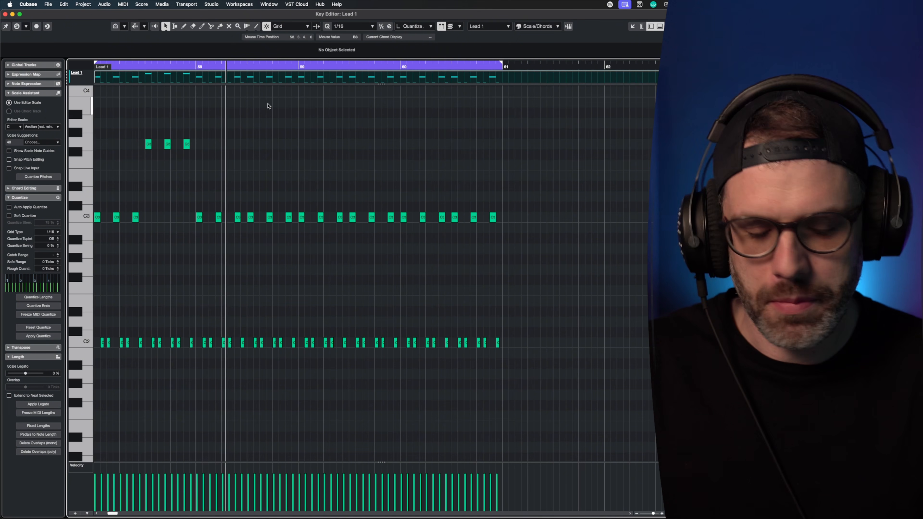
- Raise the first three C3 notes of bar 58 to F3 and the last three to G3, and audition the melody
left_click_drag(268, 105, 293, 235)
key("Up")
key("Up")
key("Up")
key("Up")
key("Up")
key("Up")
key("Up")
key("Up")
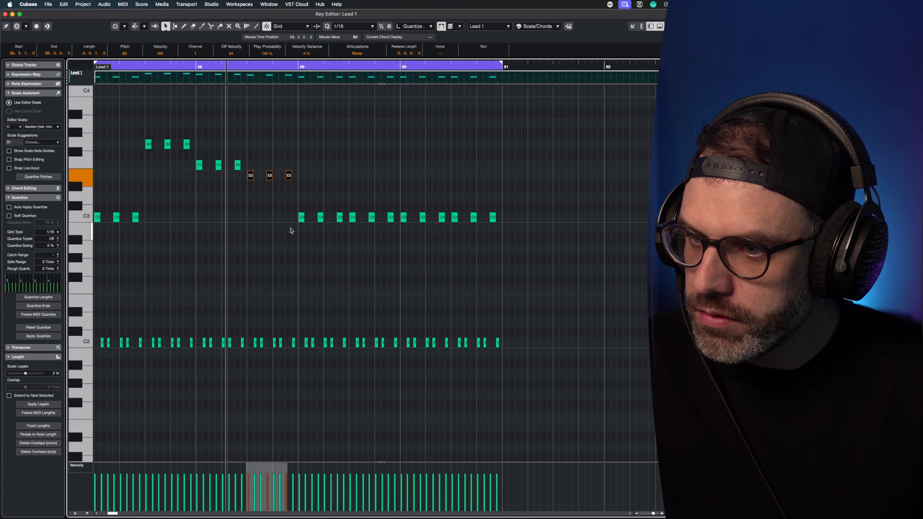
key("Up")
key("Up")
key("Up")
key("space")
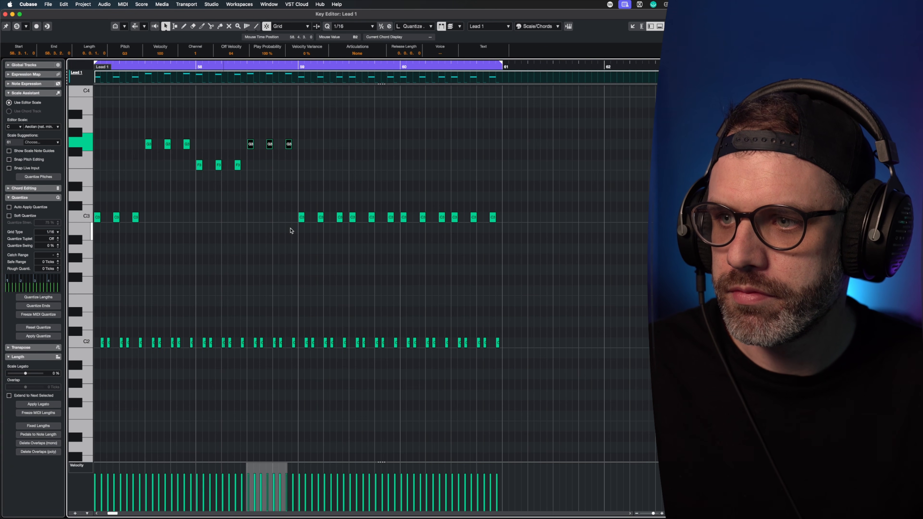
- Lower the last G3 note of bar 57 to F3 so it anticipates the F3 notes of bar 58
left_click(199, 130)
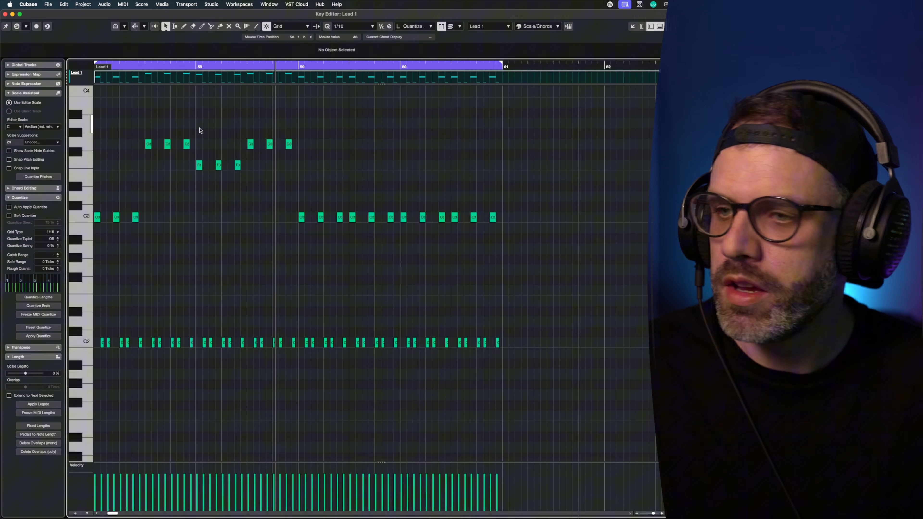
left_click(187, 152, "alt")
key("Down")
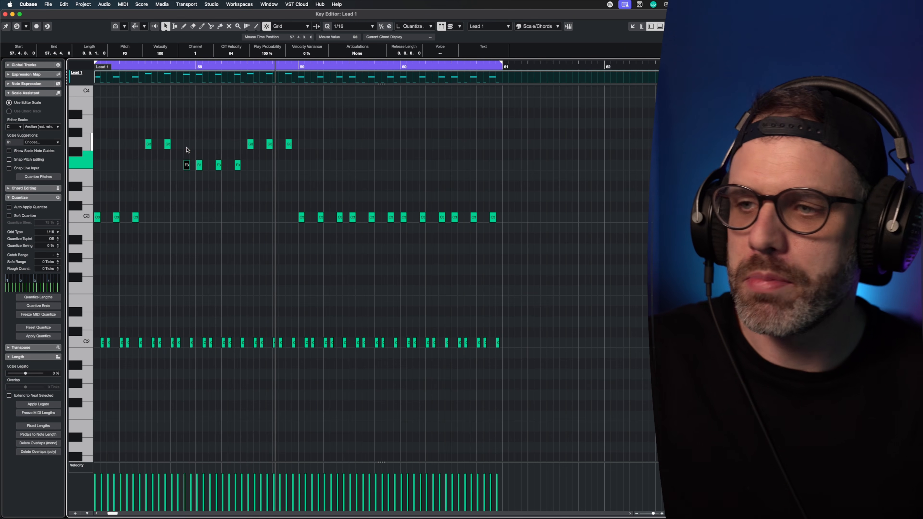
left_click_drag(197, 157, 237, 176)
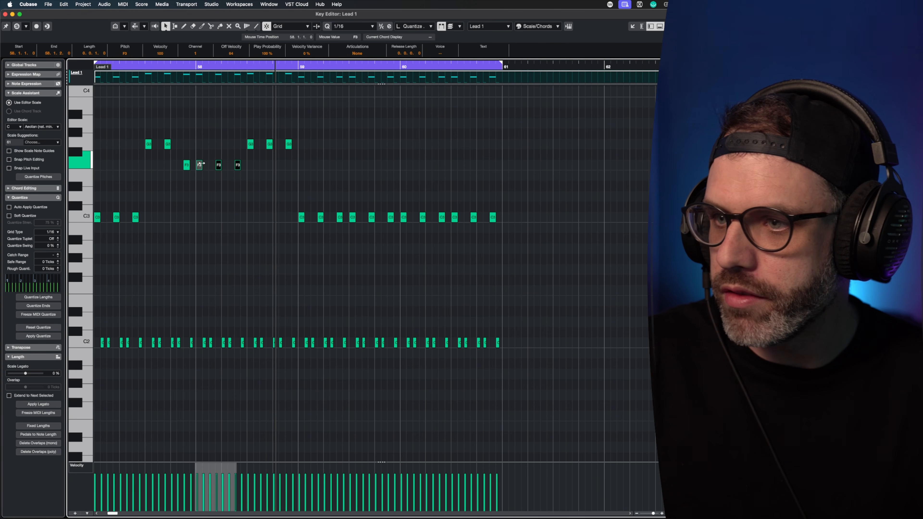
left_click(186, 165)
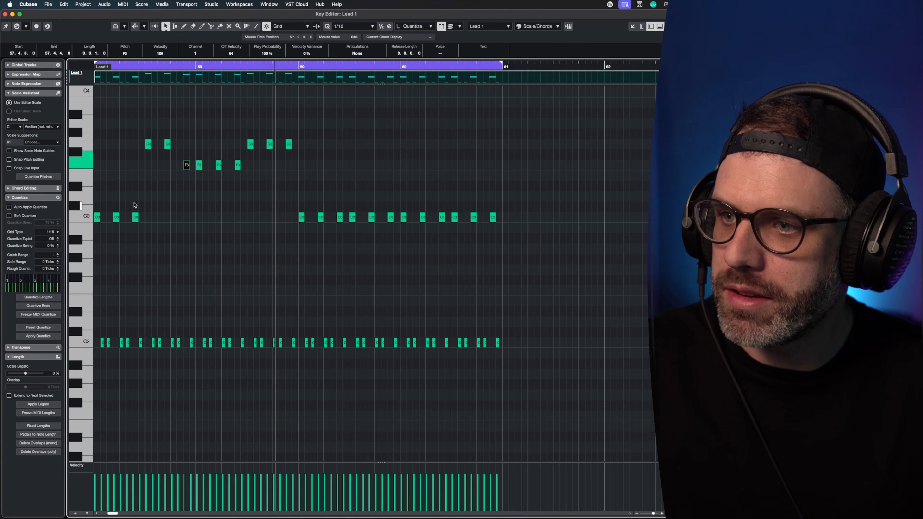
left_click_drag(134, 205, 91, 221)
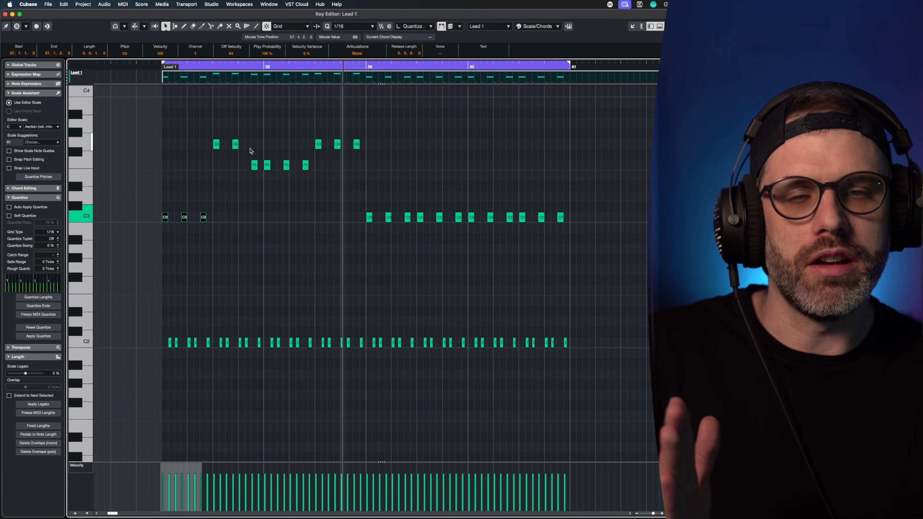
left_click(255, 160)
left_click_drag(254, 178, 253, 178)
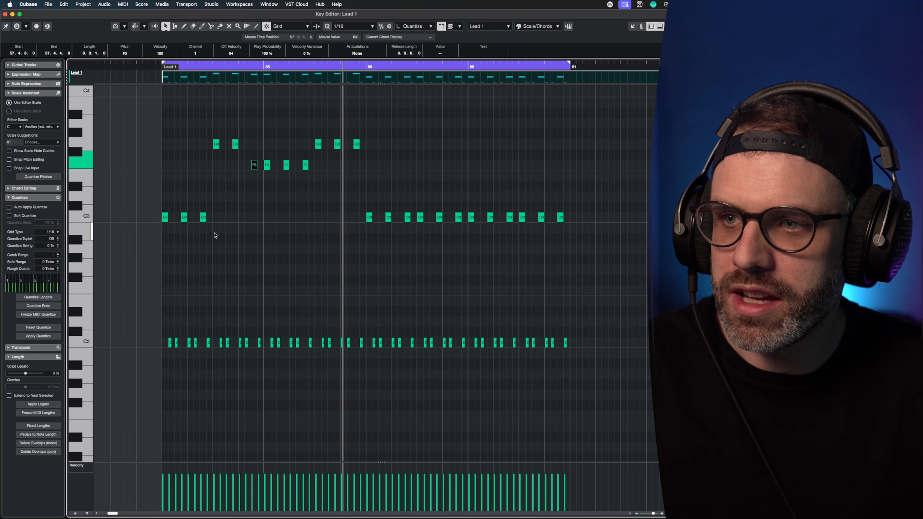
left_click_drag(204, 196, 204, 229)
left_click(253, 155)
left_click_drag(253, 157, 257, 186)
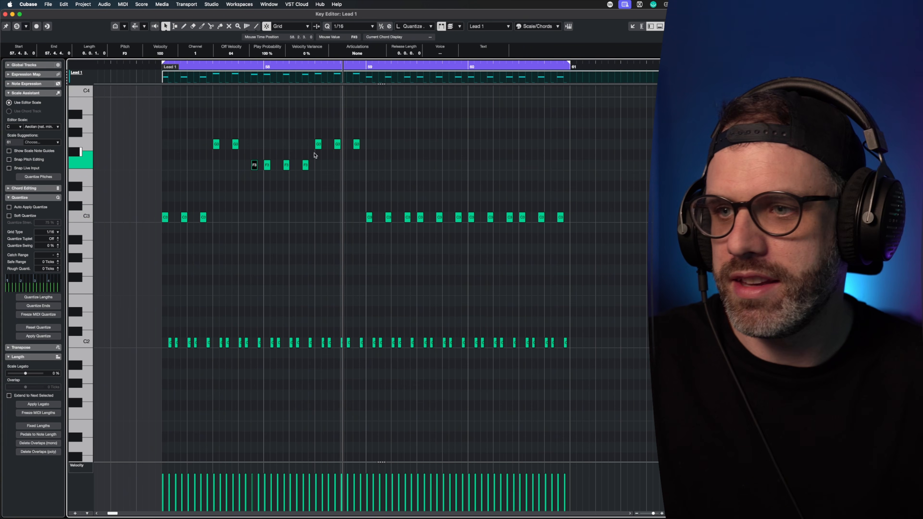
- Try the first three F3 notes of bar 58 at D#3, and settle on raising them to G3
left_click_drag(315, 155, 267, 171)
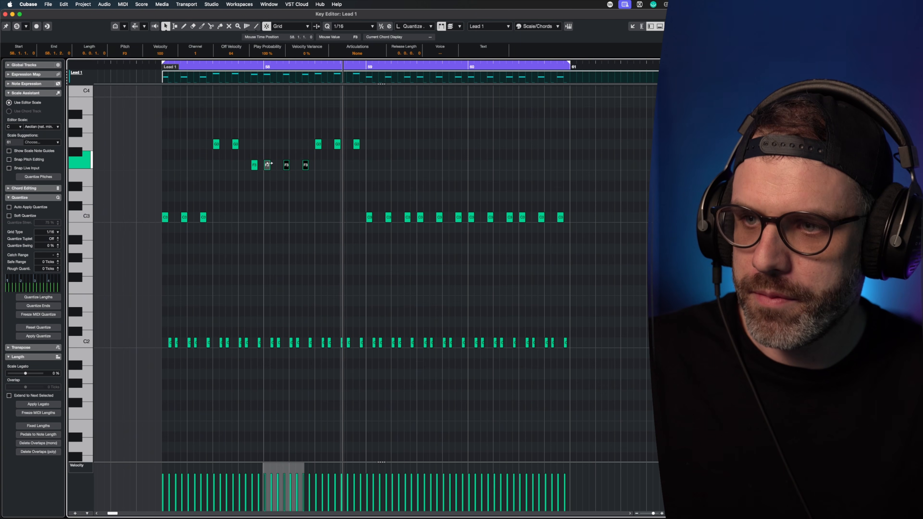
key("Down")
key("Down")
key("space")
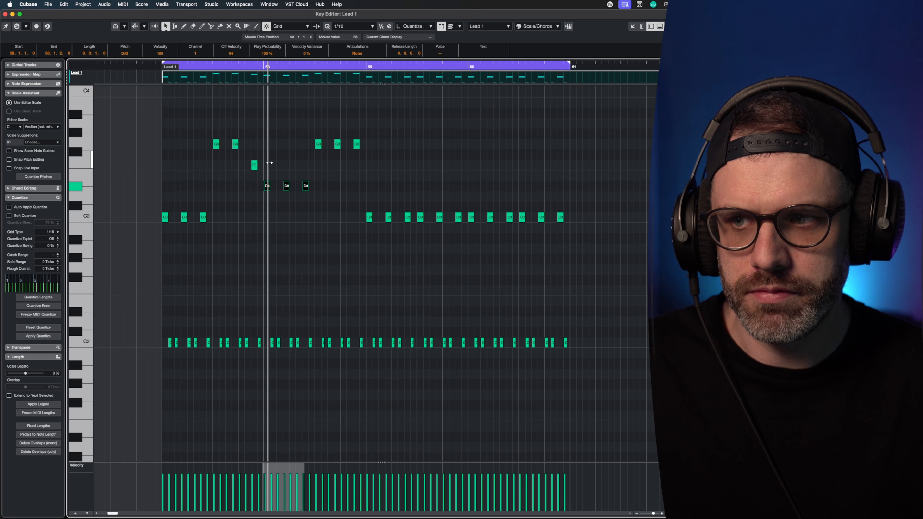
key("Up")
key("Up")
key("Up")
key("Up")
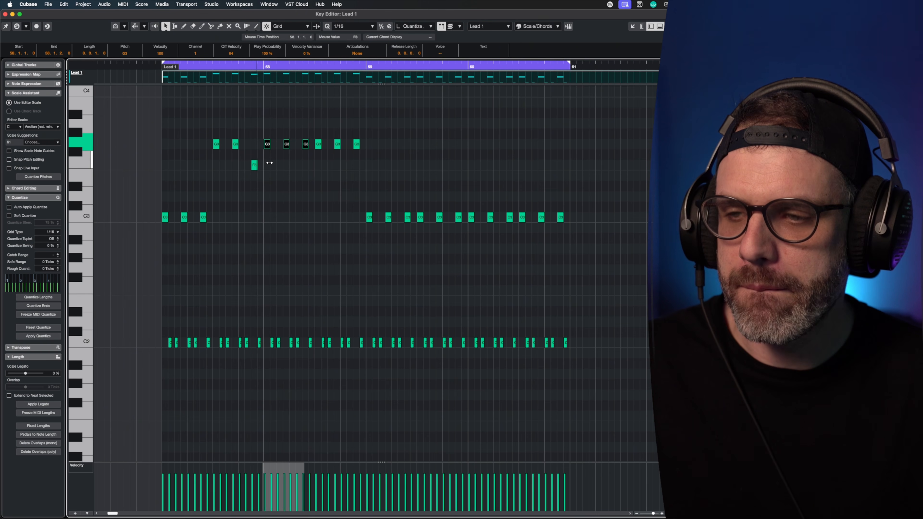
- Lower the last three G3 notes of bar 58 to F3
left_click_drag(379, 134, 318, 149)
key("Down")
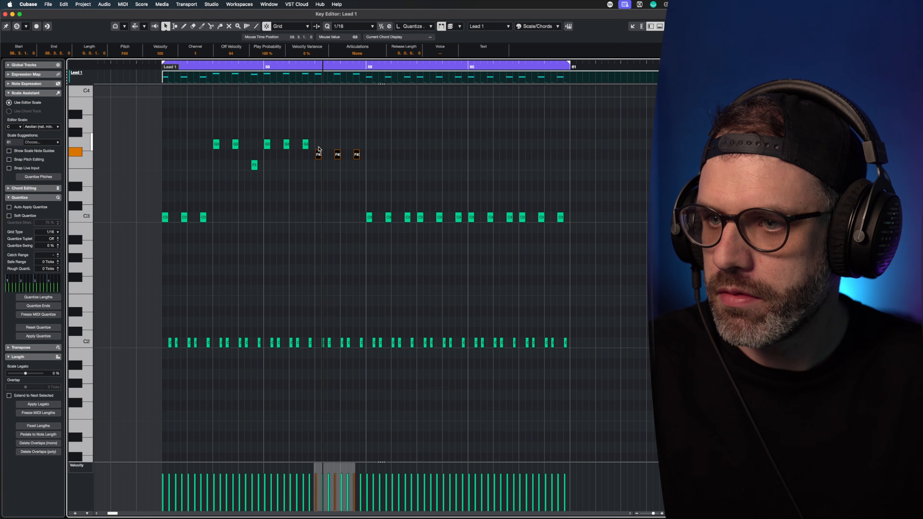
key("Down")
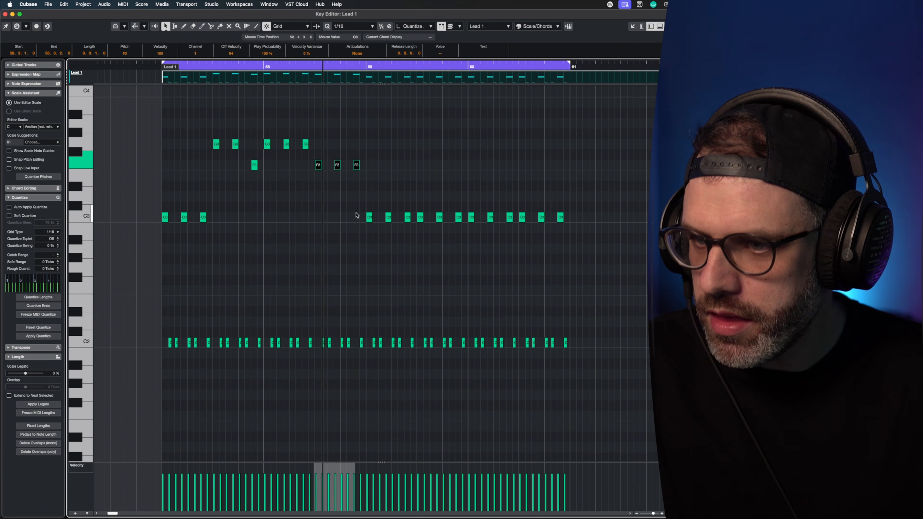
- Raise the first three C3 notes of bar 59 to D#3 and audition the melody
left_click_drag(344, 195, 414, 220)
key("Up")
key("Up")
key("Up")
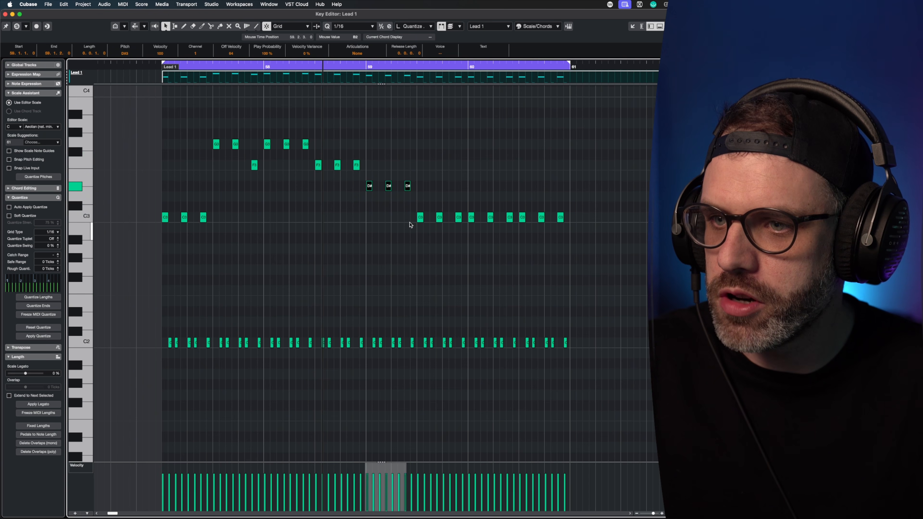
key("space")
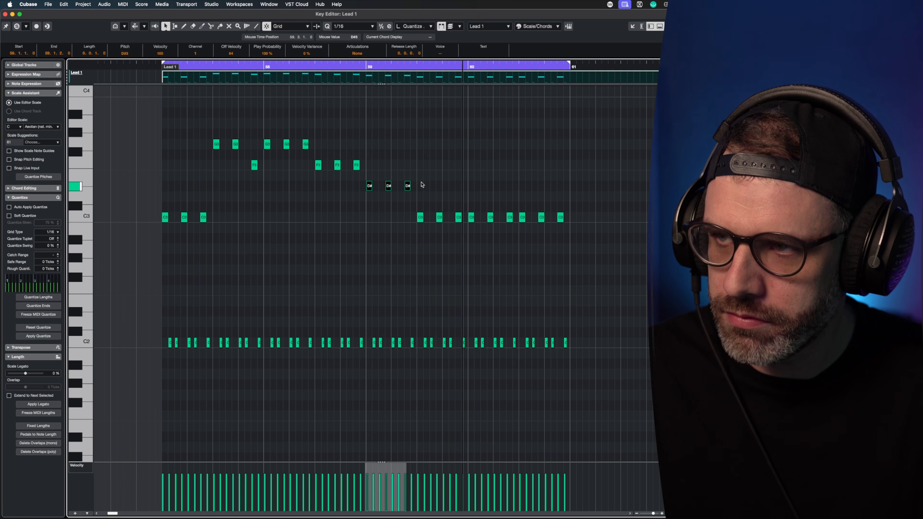
- Raise the last three C3 notes of bar 59 to D#4, including an octave shift
left_click_drag(403, 213, 462, 230)
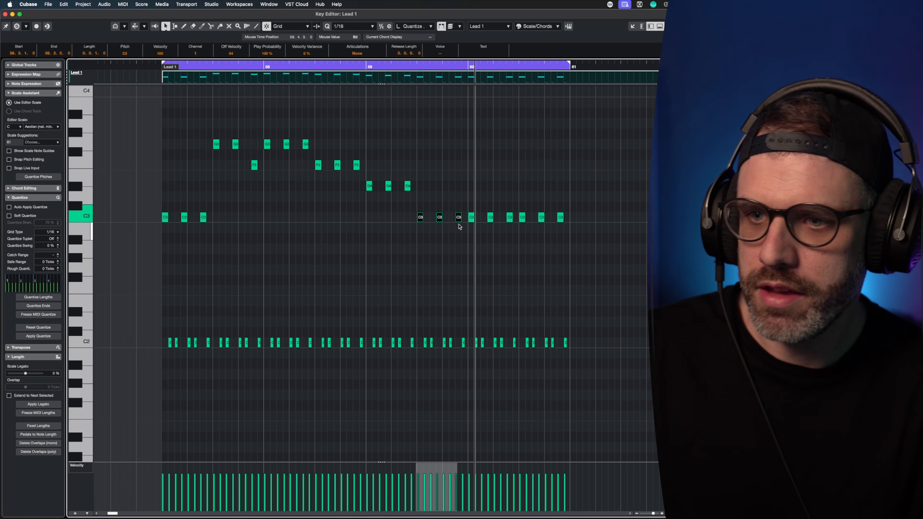
key("Up")
key("Up")
key("Up")
key("shift+Up")
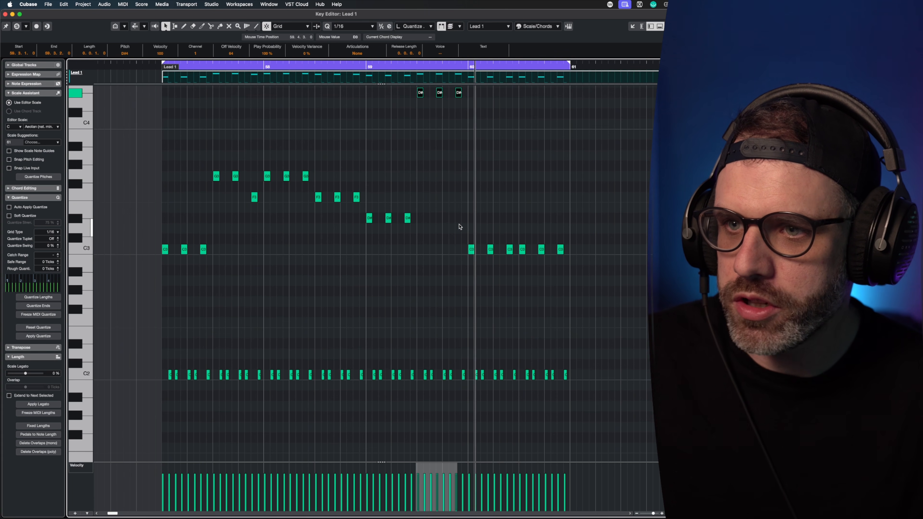
- Move the first three C3 notes of bar 60 up to D4
left_click_drag(463, 224, 575, 275)
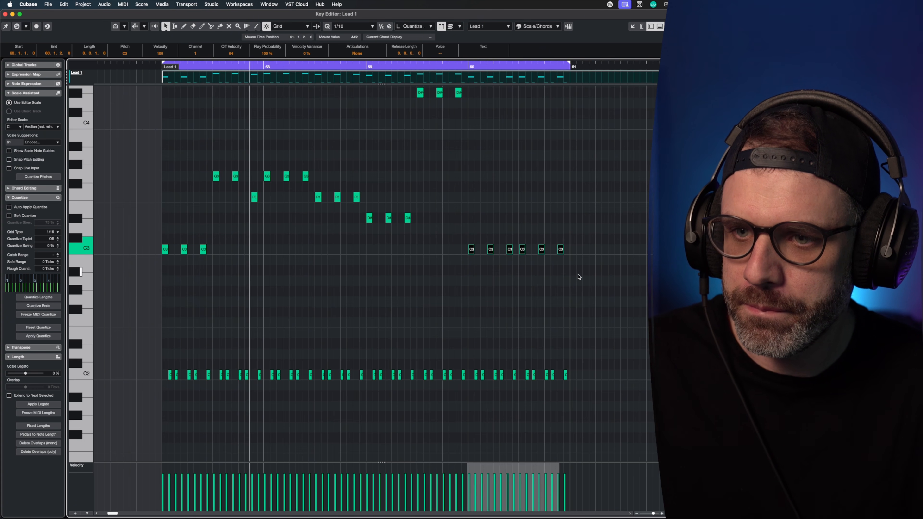
left_click_drag(455, 225, 512, 267)
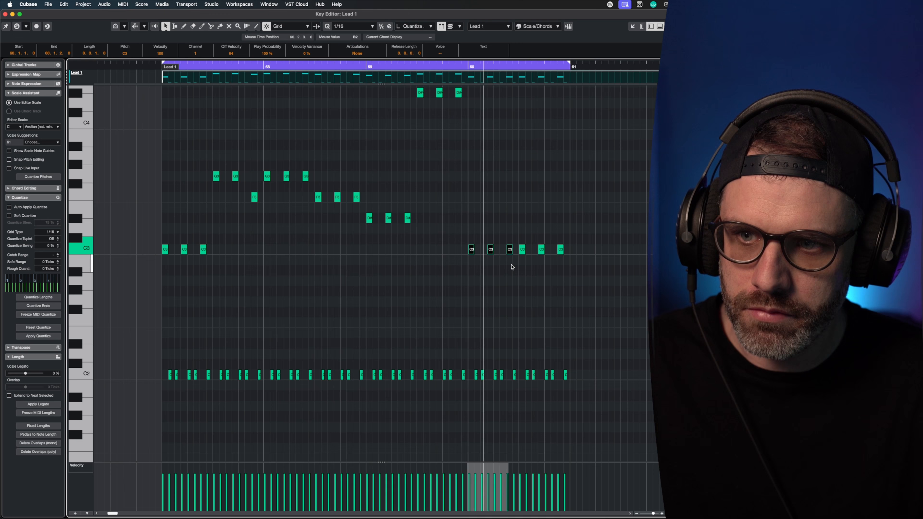
left_click_drag(468, 166, 472, 108)
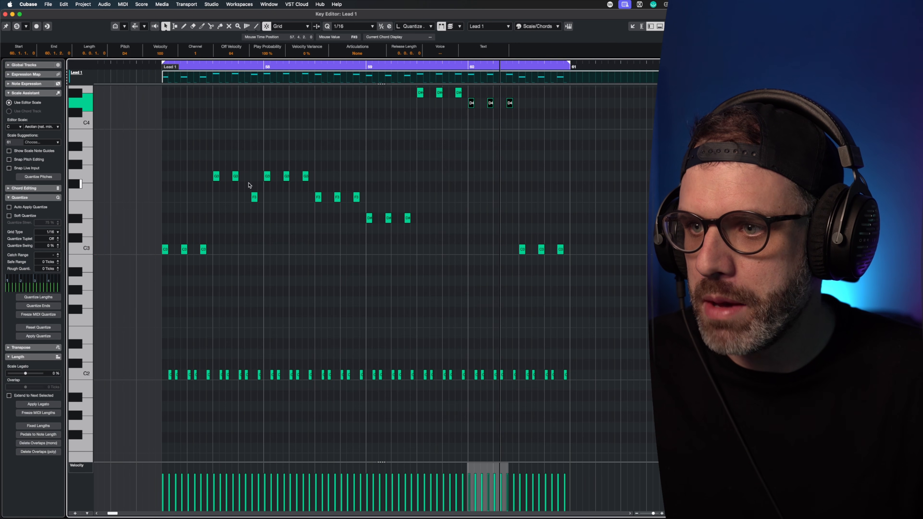
- Lower the last D#4 note of bar 59 to D4 and the first three notes of bar 60 to A#3, and audition them
left_click(254, 197)
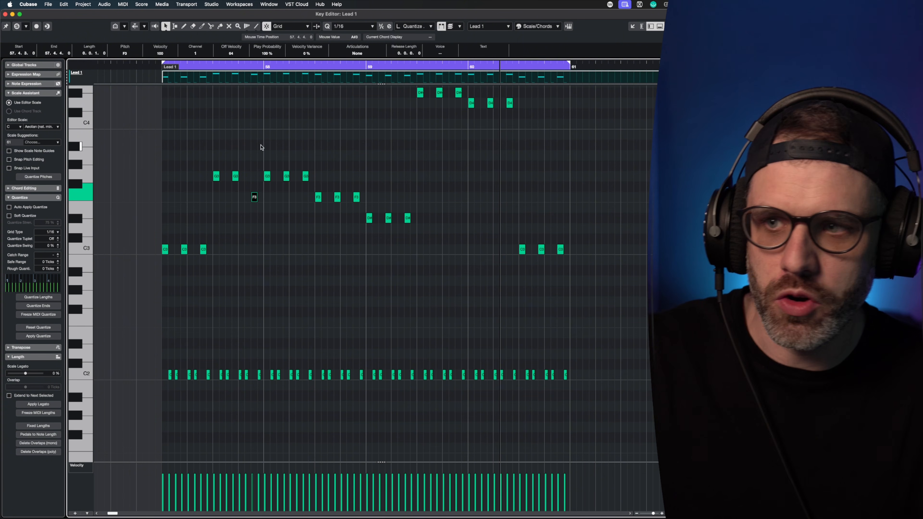
left_click(263, 73)
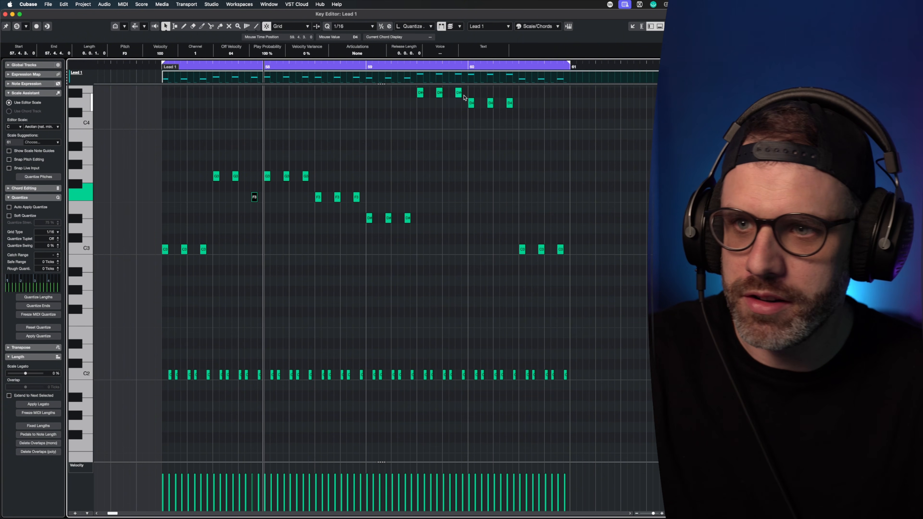
left_click_drag(459, 93, 527, 116)
key("Down")
key("Down")
key("Down")
key("Down")
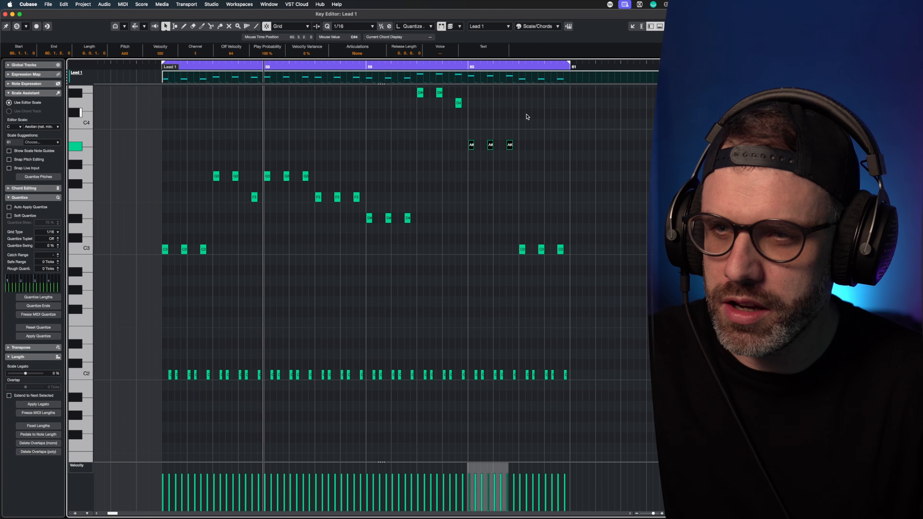
key("space")
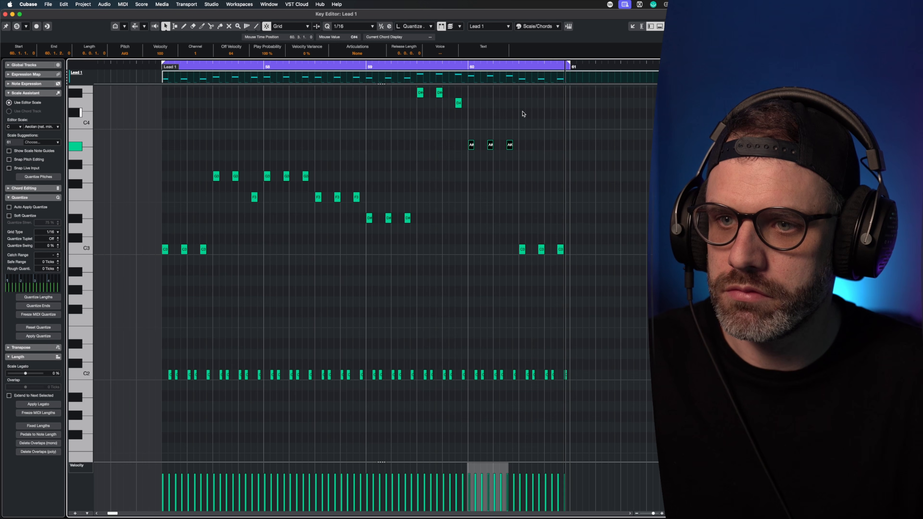
- Raise the last three C3 notes of bar 60 to G#3
left_click_drag(514, 227, 577, 274)
key("Up")
key("Up")
key("Up")
key("Up")
key("Up")
key("Up")
key("Up")
key("Up")
key("Up")
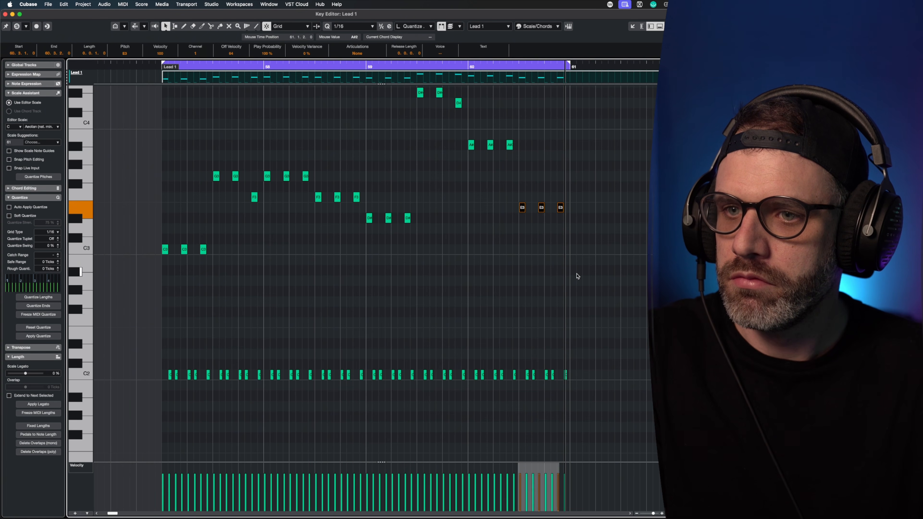
key("Down")
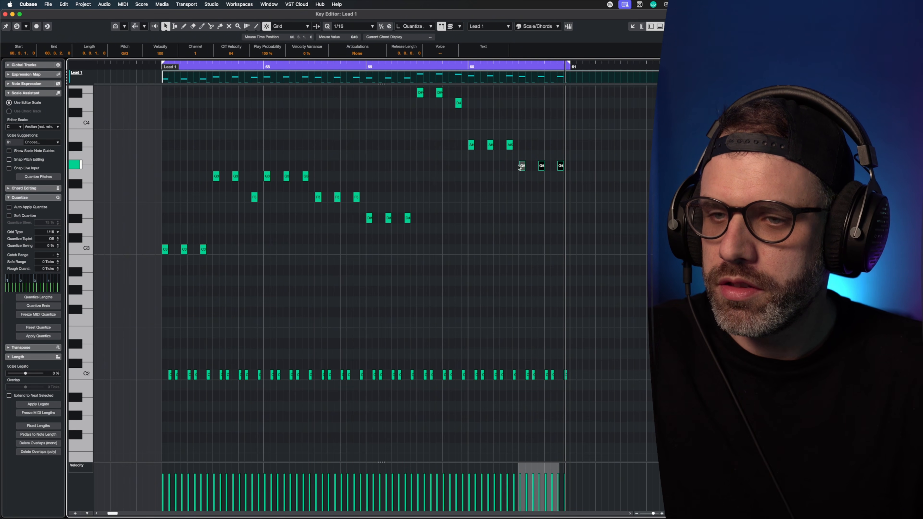
- Compare G3 and G#3 for the last three notes of bar 60 by playing from bar 59, and set them to G3
key("Down")
key("Up")
key("Up")
key("Down")
key("Down")
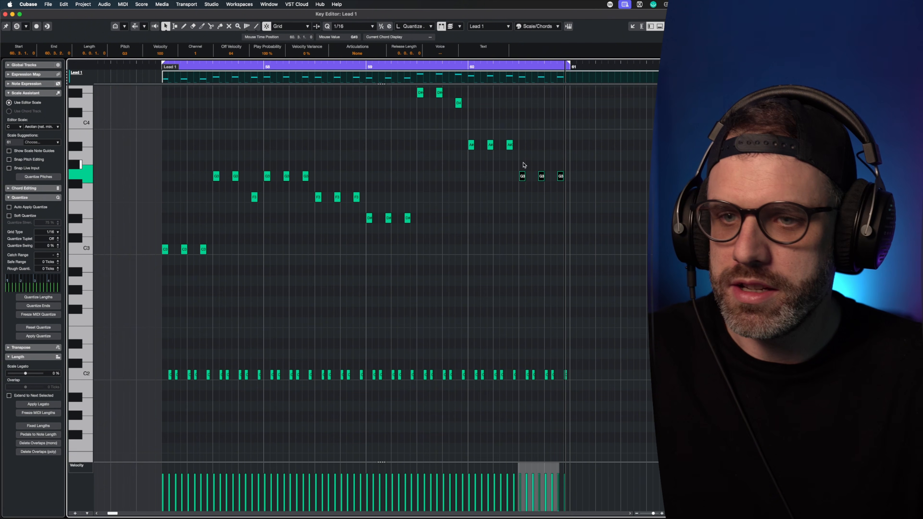
key("Up")
left_click(407, 69)
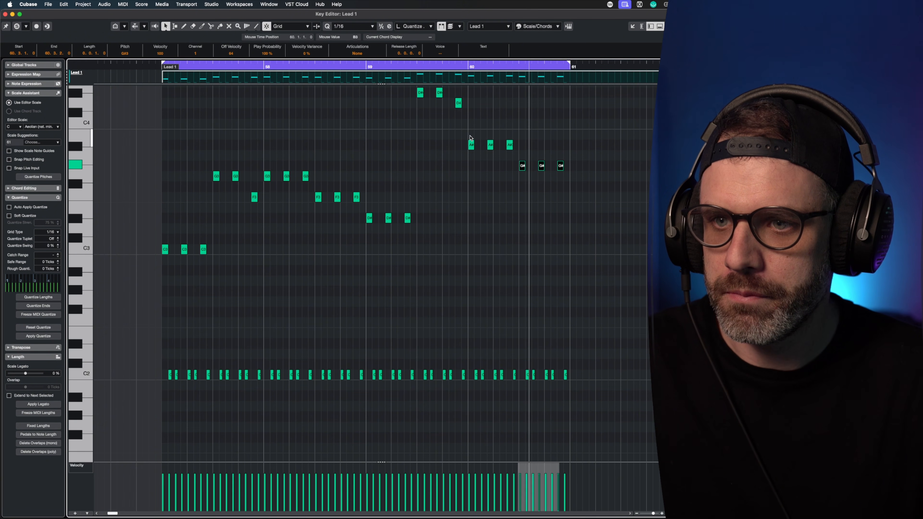
key("Down")
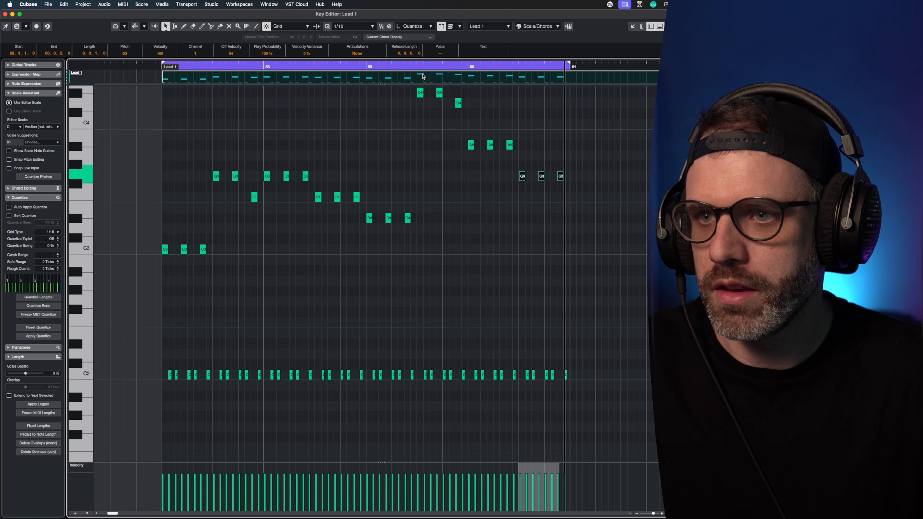
left_click(418, 68)
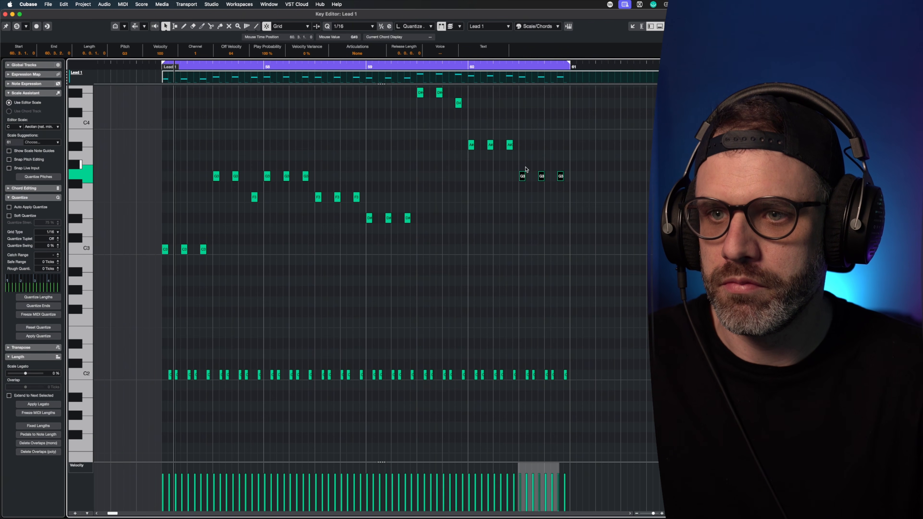
- Try ending the cycle at bar 59 and shifting the pitch of the last F3 note in bar 58
left_click(561, 176)
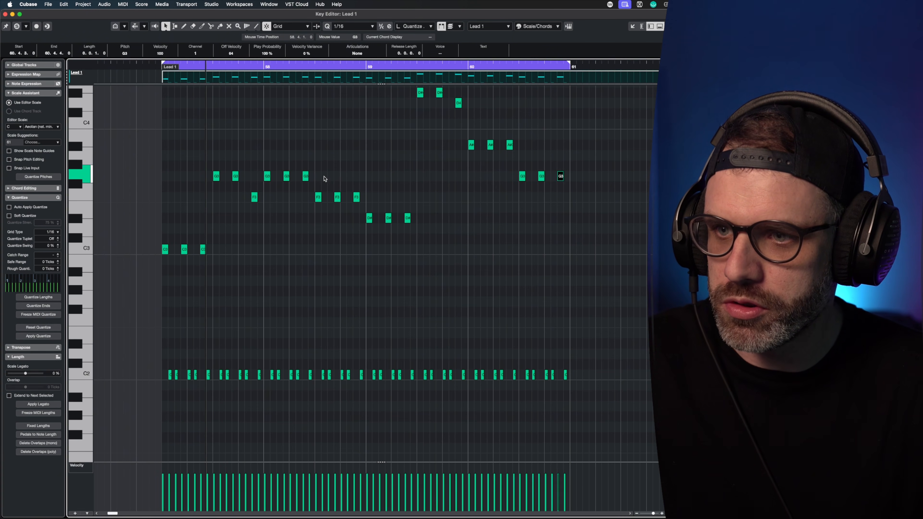
left_click(254, 196)
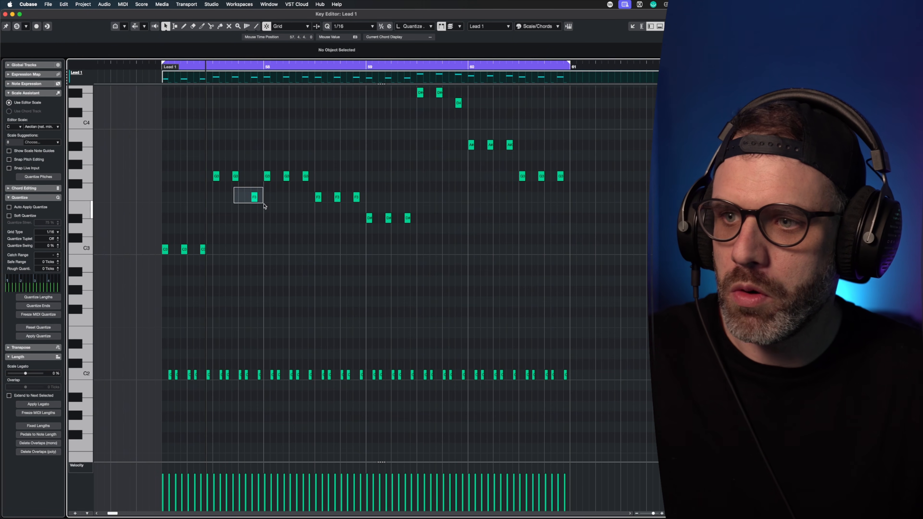
left_click(364, 66, "alt")
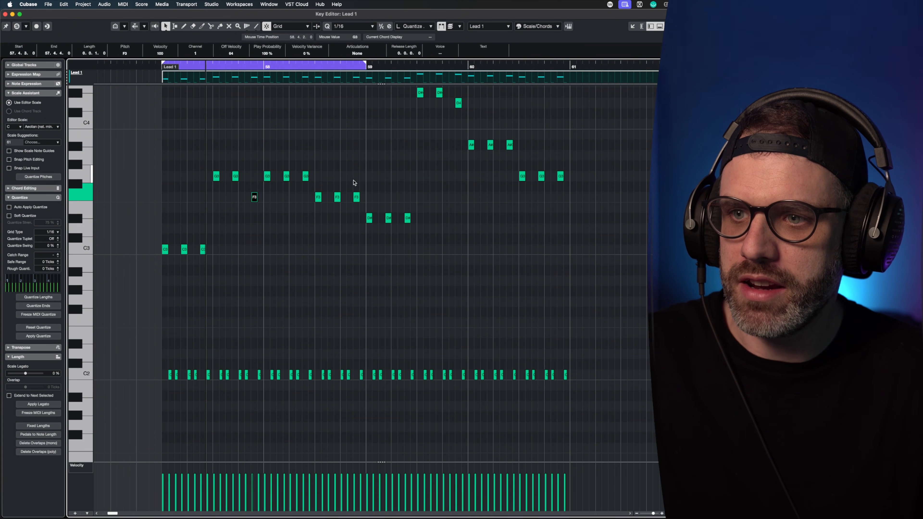
left_click(355, 197)
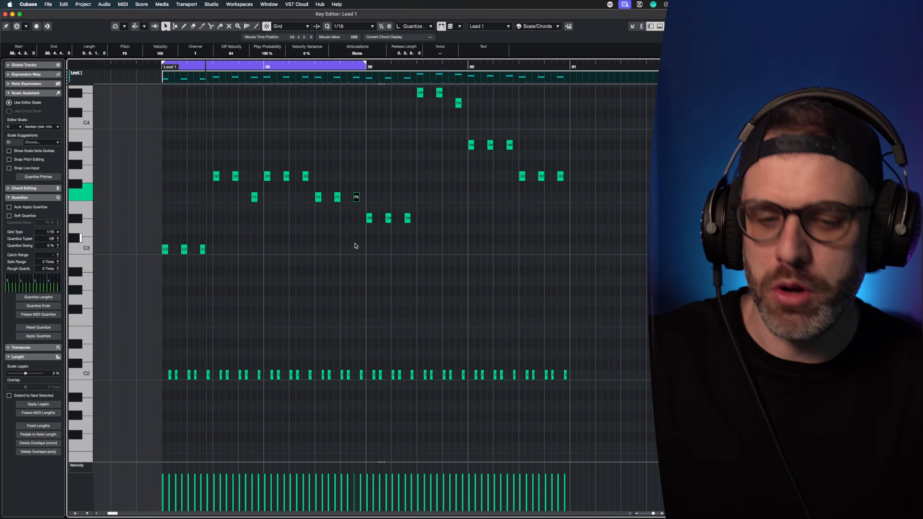
key("Up")
key("Up")
key("Down")
key("Down")
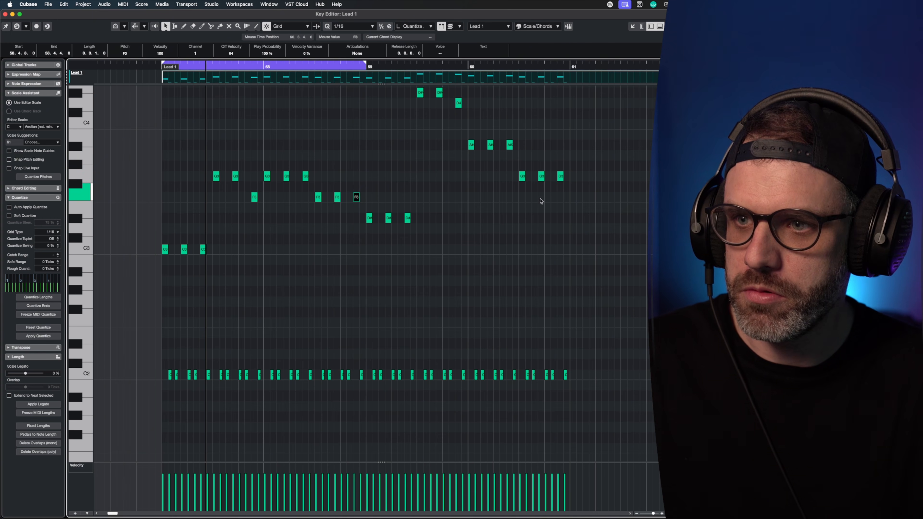
- Set the cycle end at bar 61, lower the last G3 note of bar 60 to D3, and audition the loop
left_click(560, 176)
left_click(569, 68, "alt")
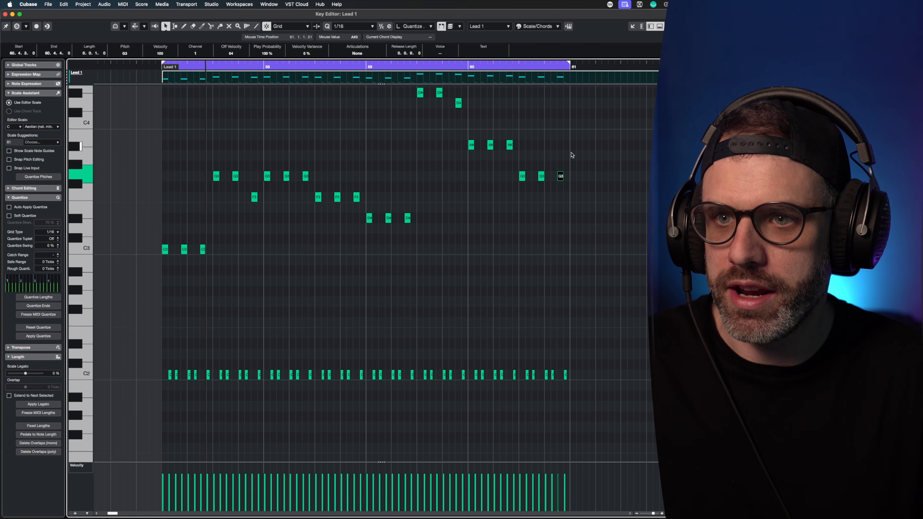
key("Down")
key("Down")
key("Down")
key("Down")
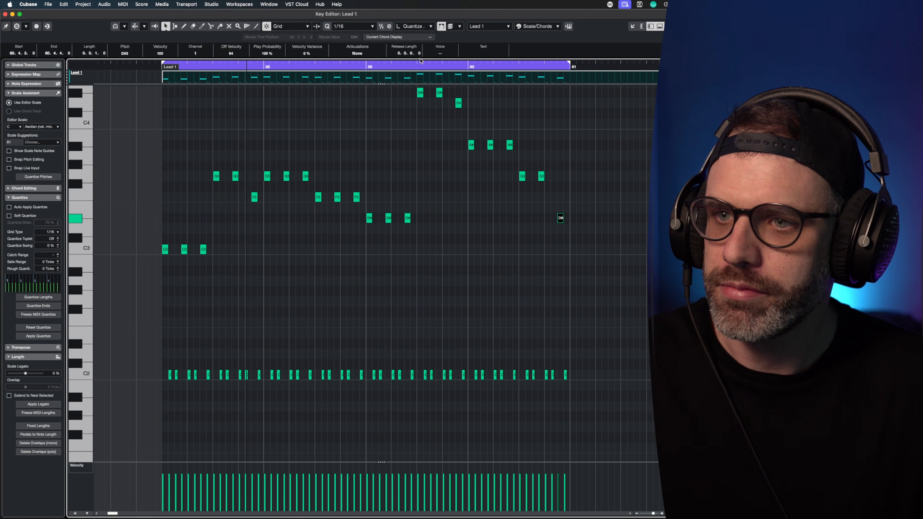
left_click(359, 67)
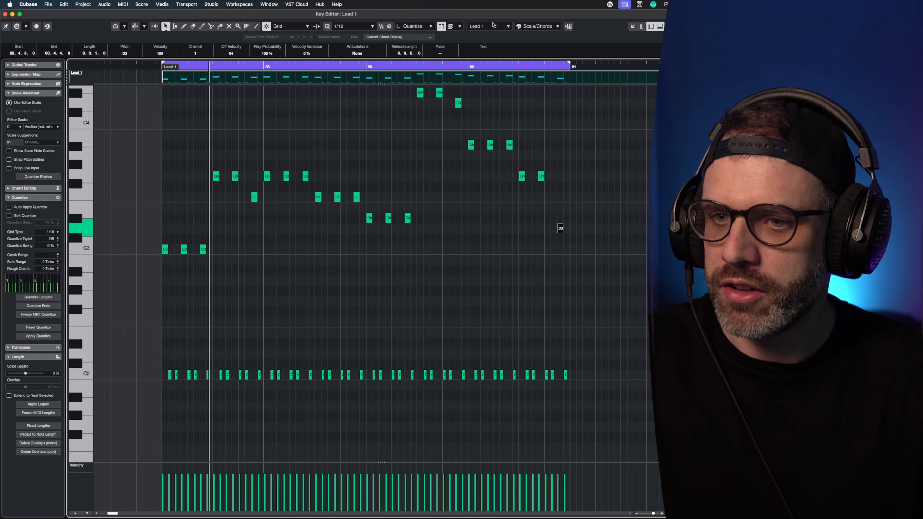
left_click(501, 65)
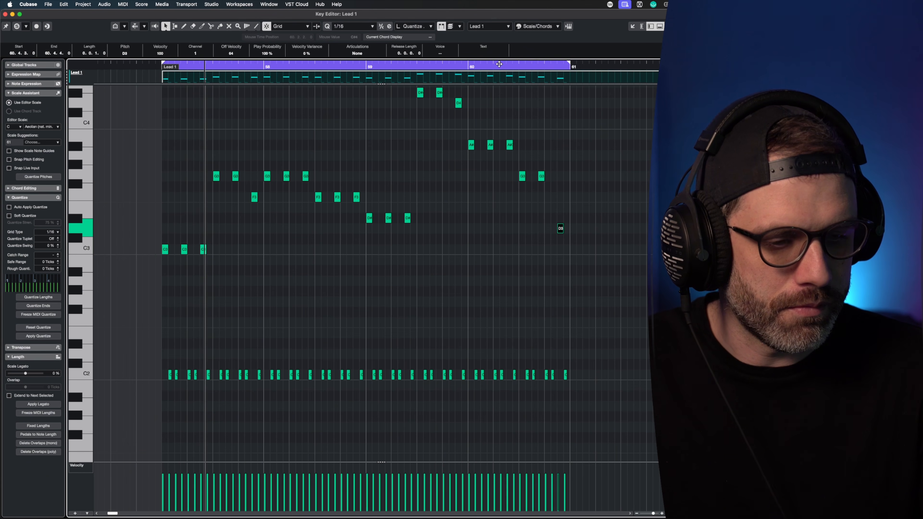
left_click(469, 66)
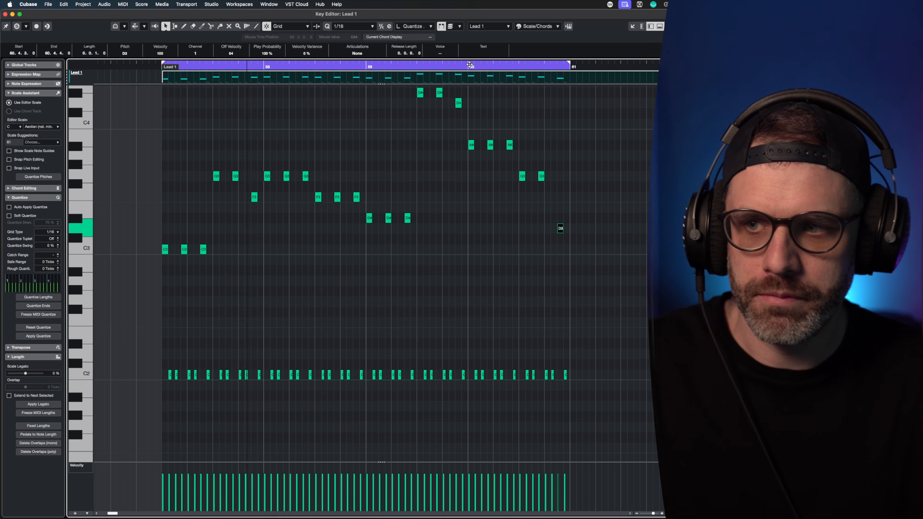
- Lower the last upper note of bar 60 to A#2, auditioning C3 first and playing the loop after each change
key("Down")
key("Down")
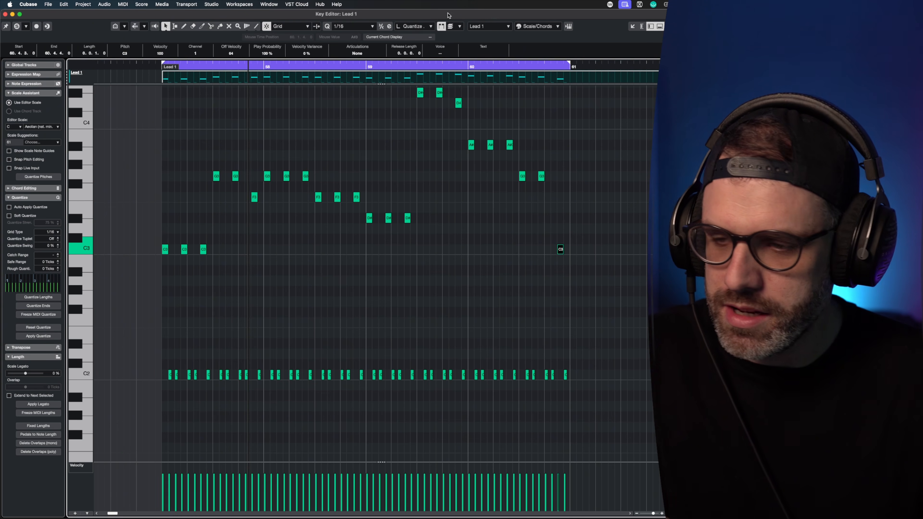
left_click(466, 67)
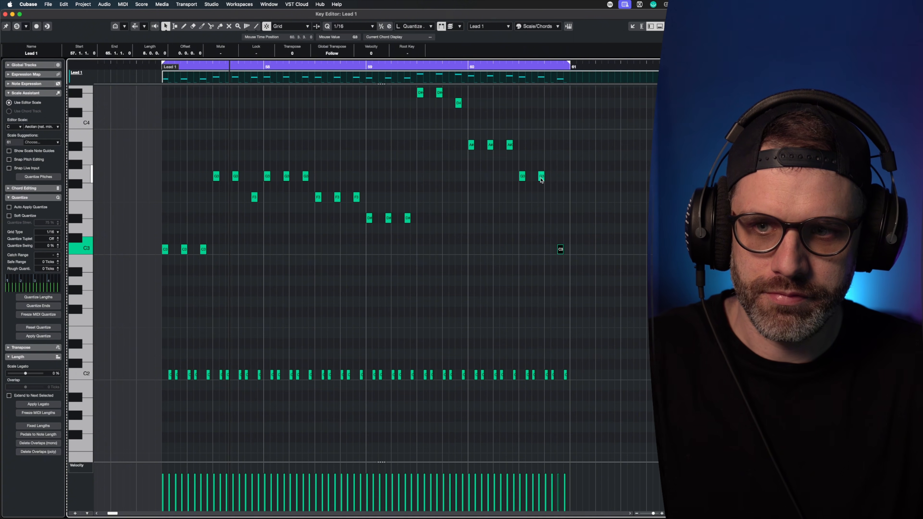
left_click_drag(546, 239, 596, 280)
key("Down")
key("Down")
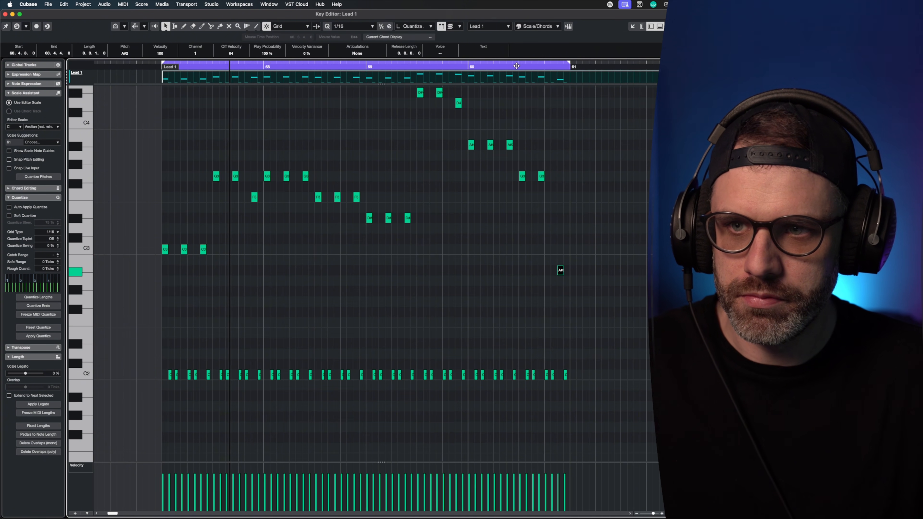
left_click(506, 68)
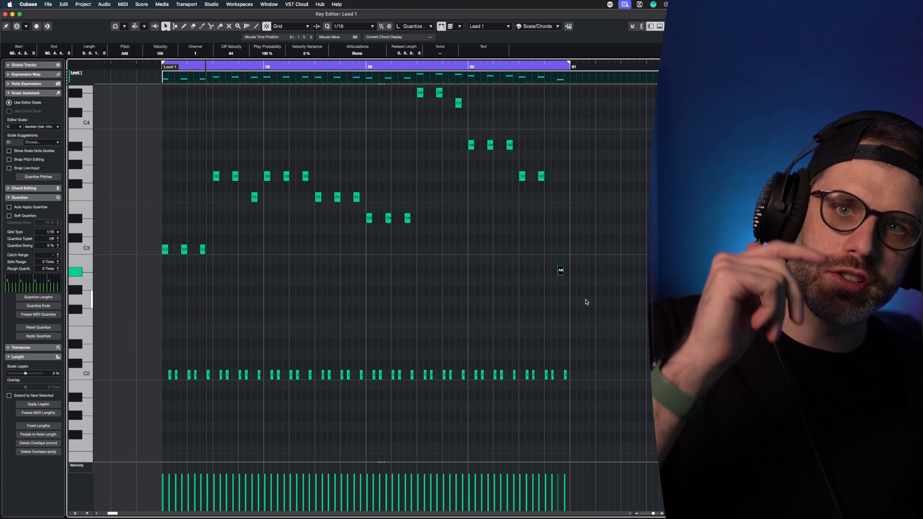
left_click(587, 258)
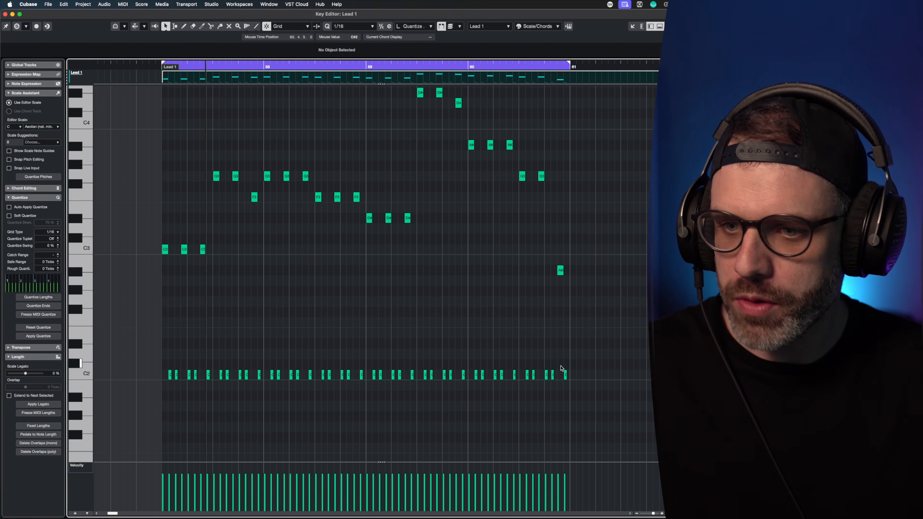
- Open the Lead 1 (D) chord part and check the root notes of the chords in bars 65 to 68
key("Return")
double_click(559, 336)
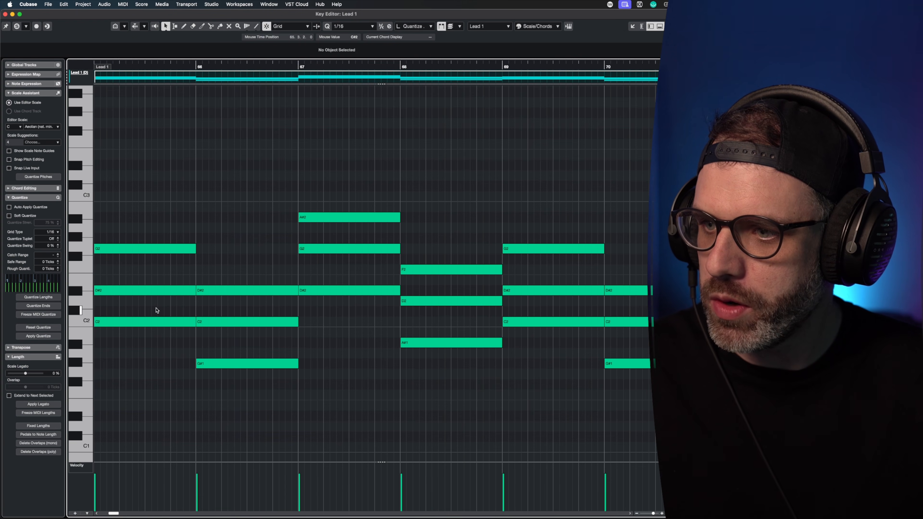
left_click(157, 321)
left_click(235, 364)
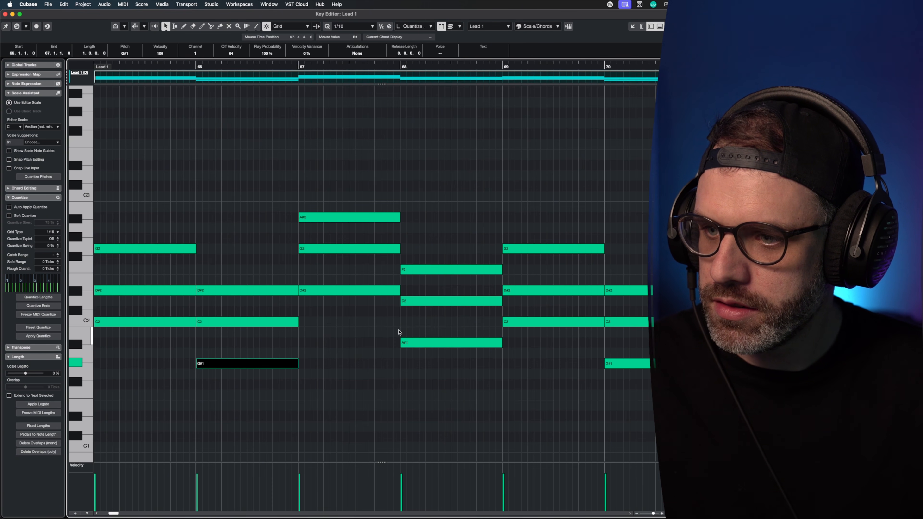
left_click(360, 290)
left_click_drag(402, 329, 455, 374)
key("Return")
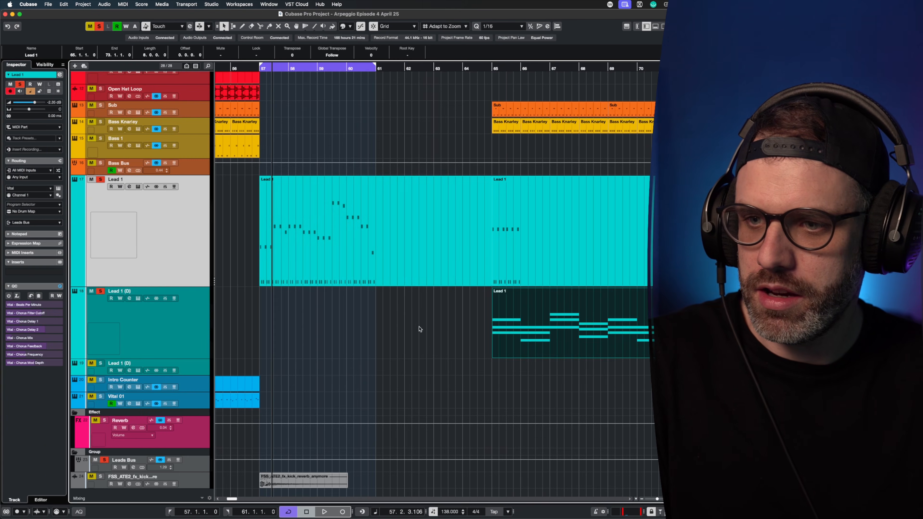
- In the Lead 1 arpeggio part, lower the C2 filler notes from bar 58 onward to G#1 and start playback
double_click(334, 251)
left_click_drag(505, 339, 201, 393)
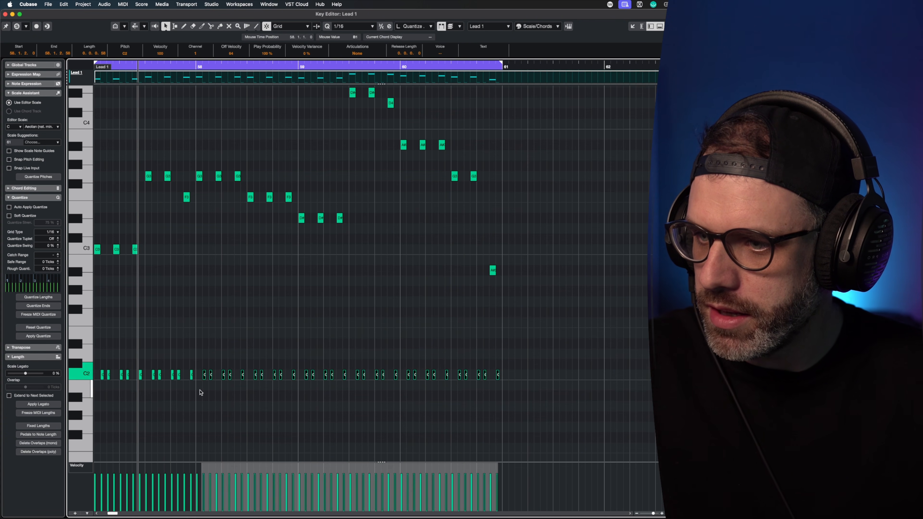
key("Down")
key("Down")
key("Down")
key("Down")
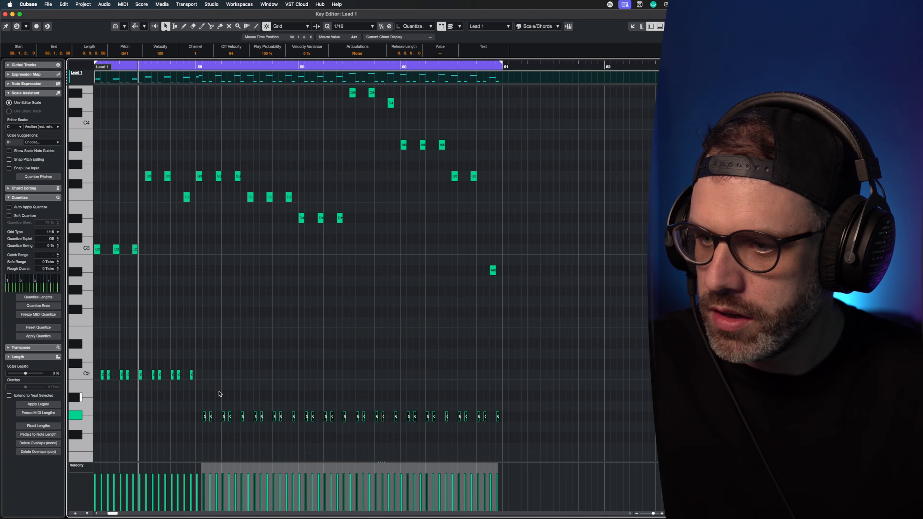
key("KP_1")
key("space")
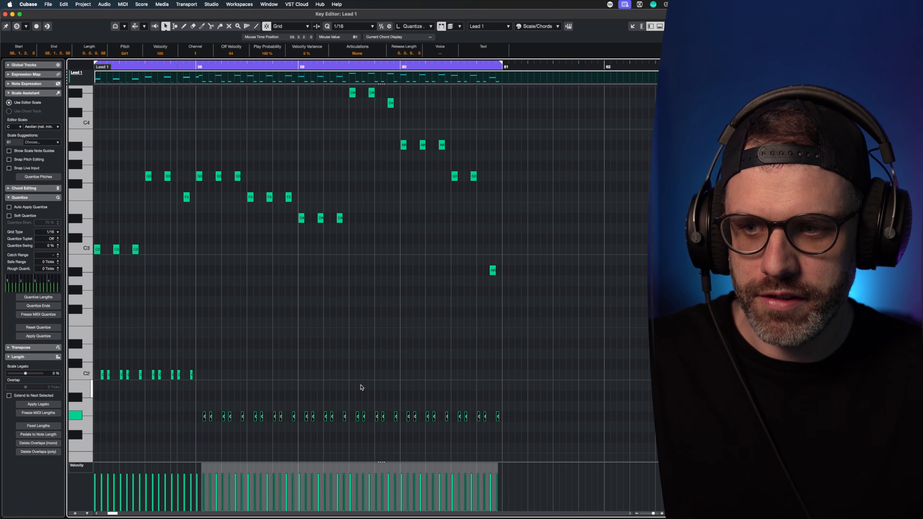
- Set the low filler notes to D#2 in bar 59 and A#1 in bar 60, and audition the loop
left_click_drag(556, 382, 302, 423)
left_click_drag(383, 417, 383, 344)
left_click_drag(566, 331, 409, 351)
key("Down")
key("Down")
key("Down")
key("Down")
key("Down")
key("2")
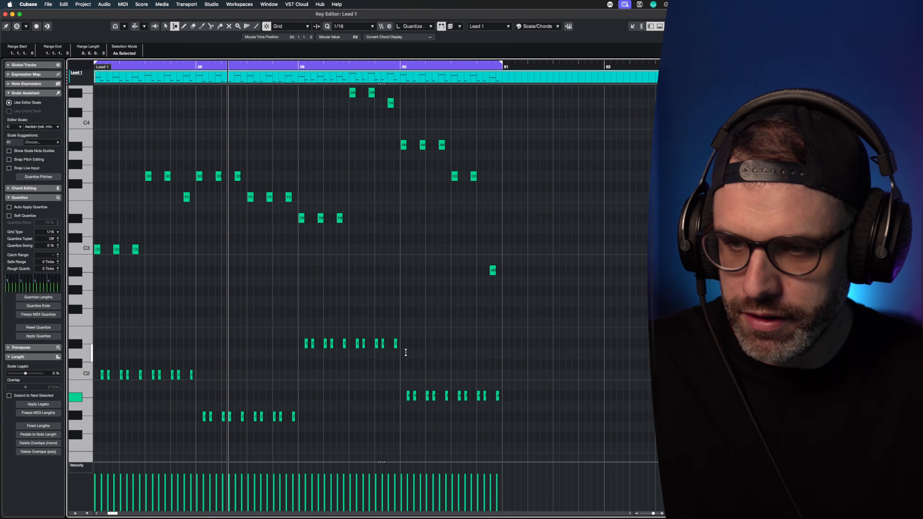
left_click(406, 351)
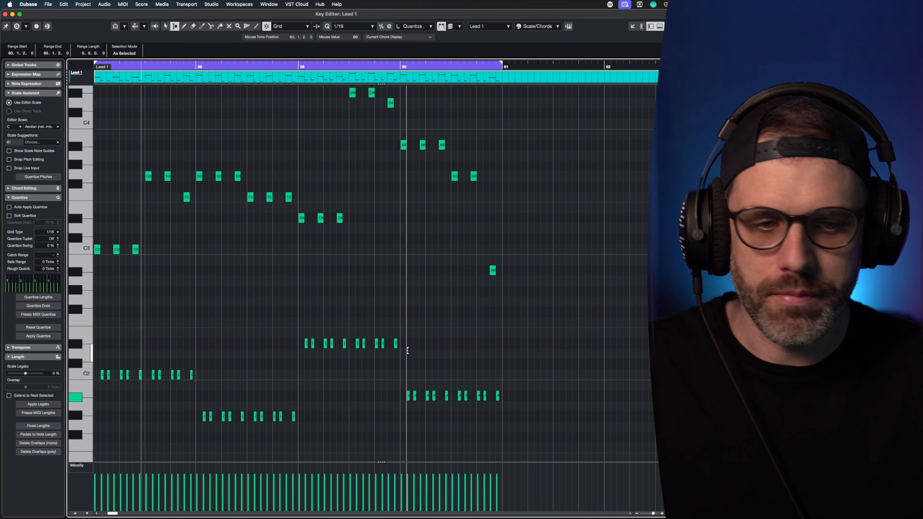
key("space")
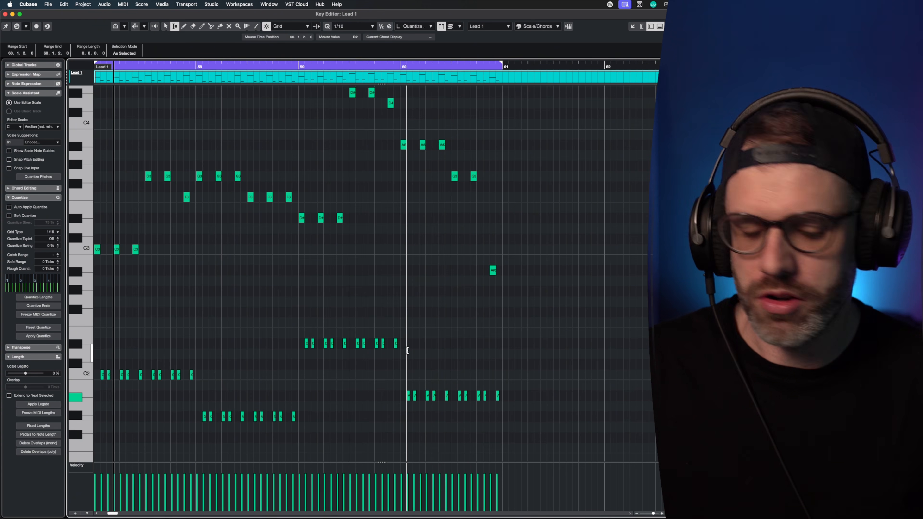
- Duplicate all the notes of the four-bar pattern and align the copy to start at bar 61
key("Left")
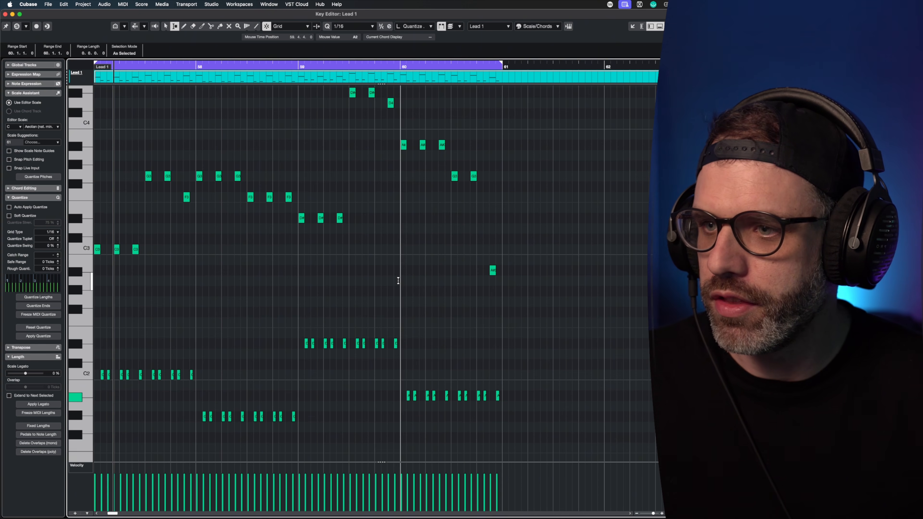
key("Return")
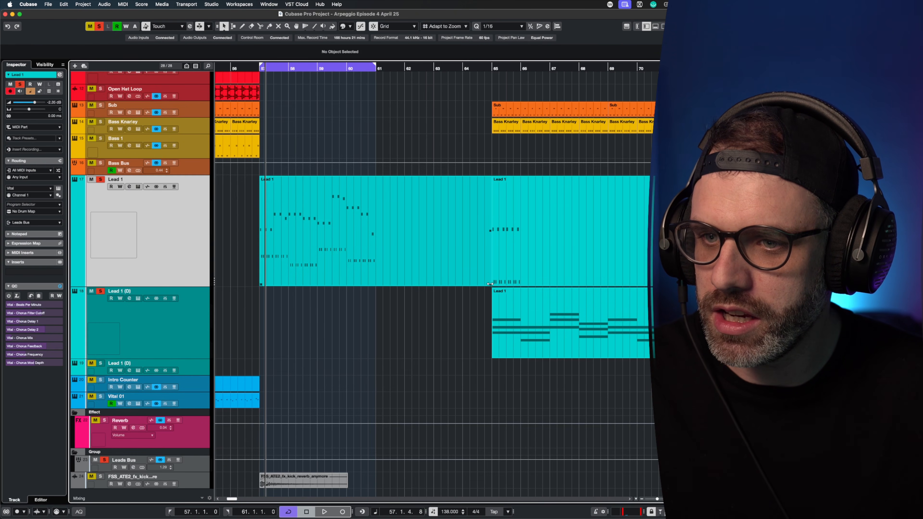
left_click(440, 252)
key("Return")
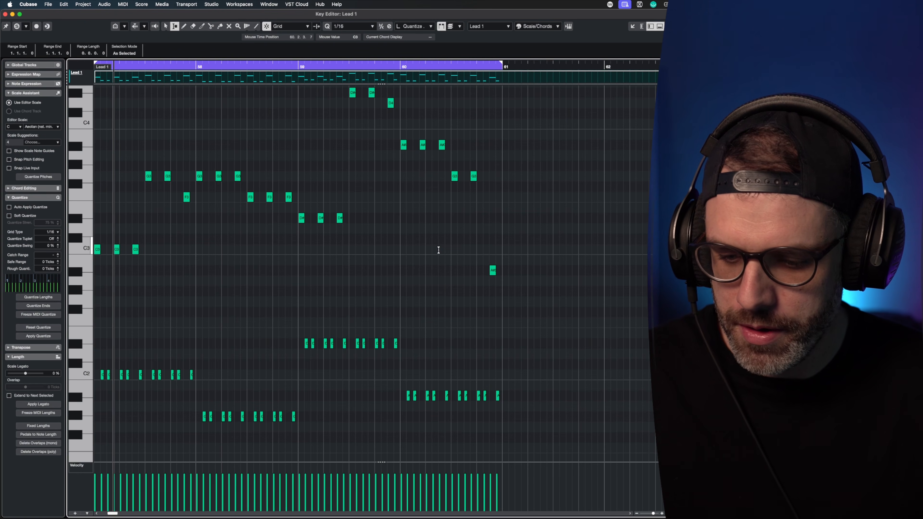
key("super+a")
key("super+d")
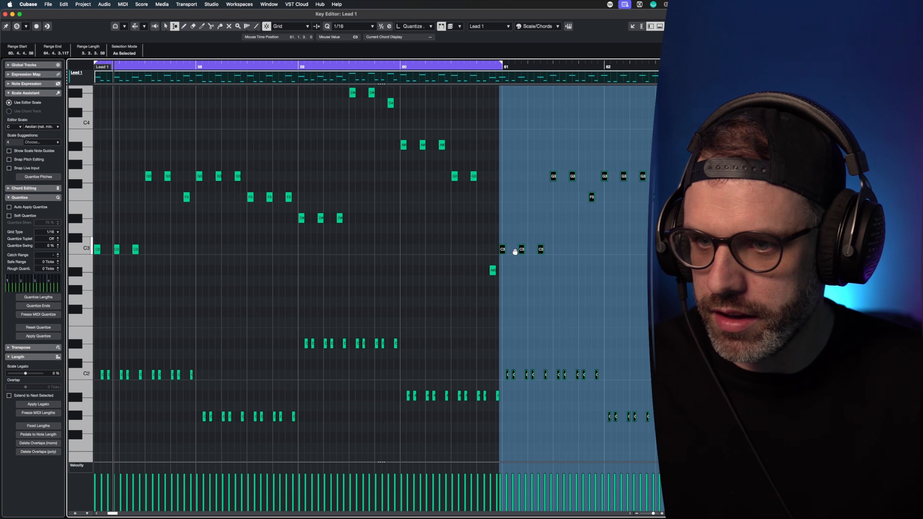
left_click_drag(503, 250, 505, 250)
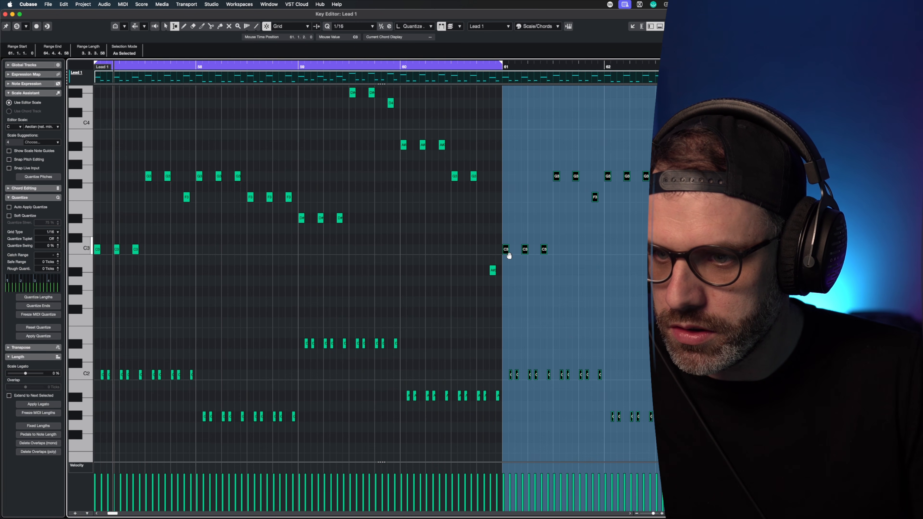
left_click(523, 124)
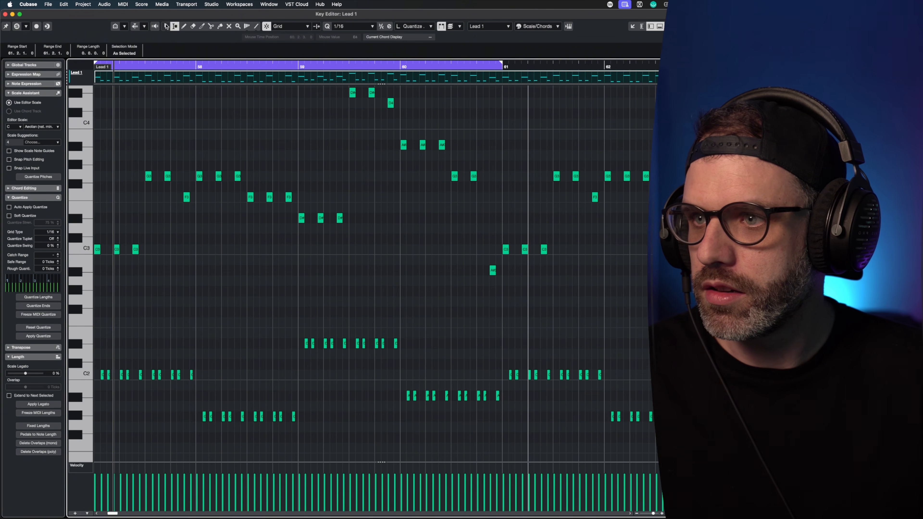
- Return to the object selection tool and extend the cycle range to end at bar 65
left_click(166, 26)
key("g")
key("g")
key("g")
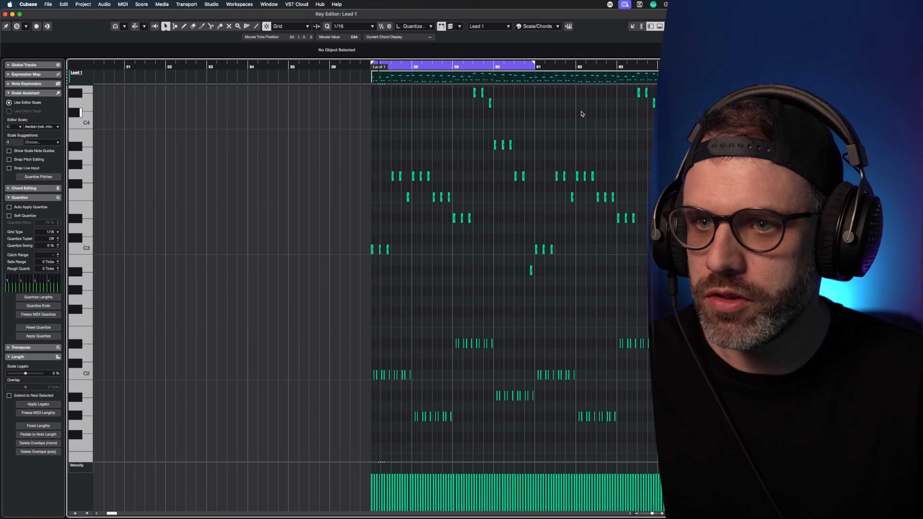
scroll(582, 114, "right", 5)
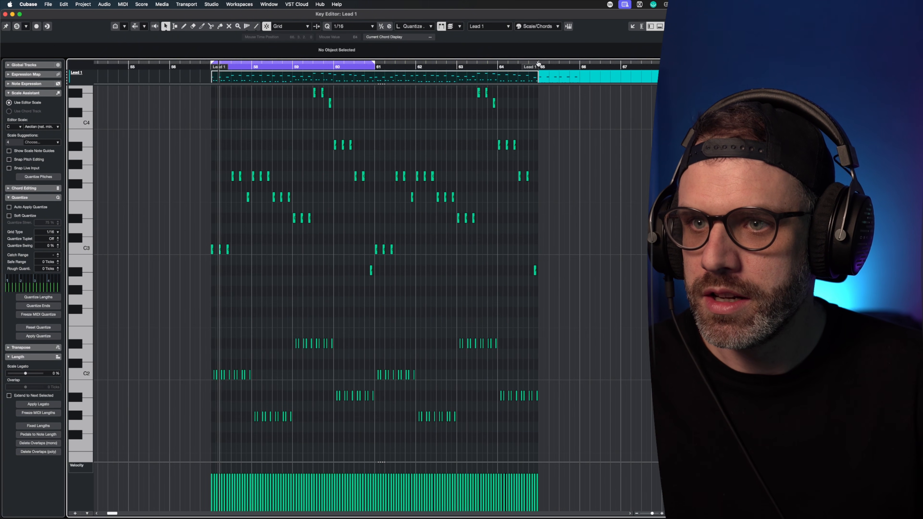
left_click(538, 63, "alt")
- Open the Lead 1 (D) chord part and check the notes of its last chord in bar 72
key("super+w")
double_click(525, 309)
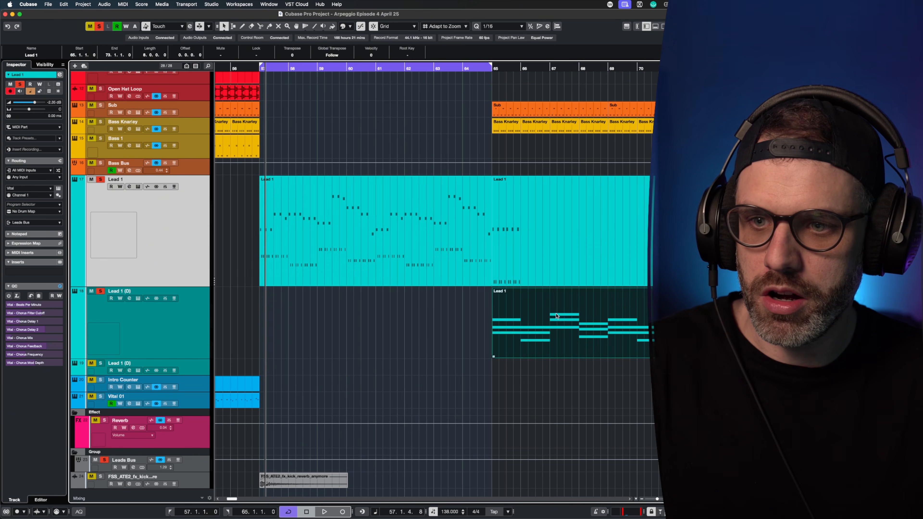
left_click_drag(417, 150, 409, 358)
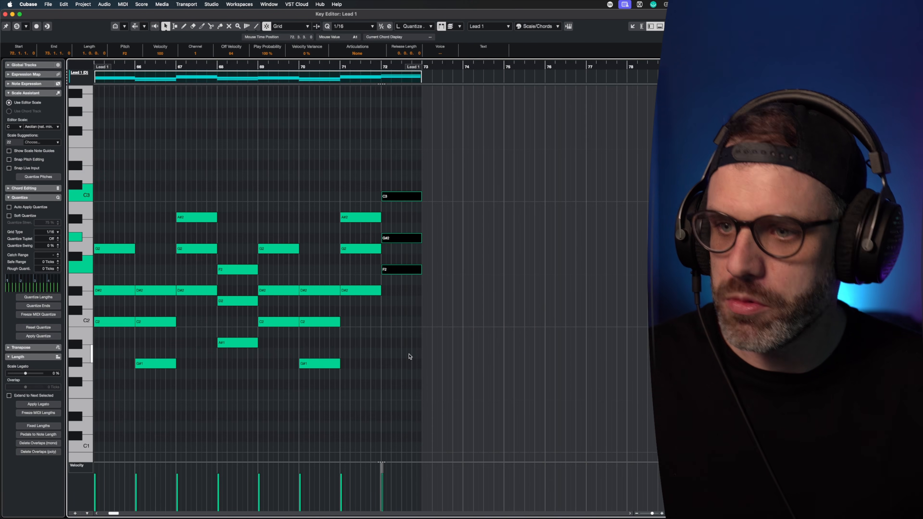
key("super+w")
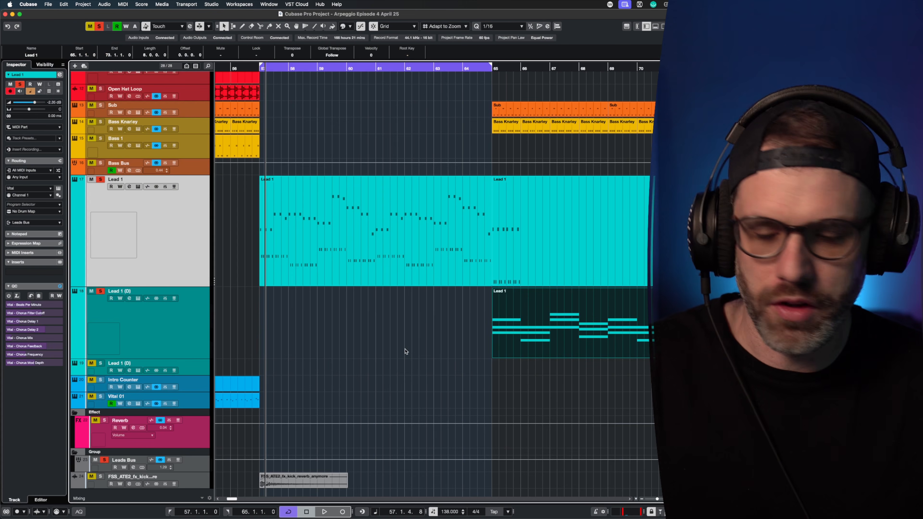
- Raise the low filler notes of bar 64 in the Lead 1 arpeggio part to F2
double_click(443, 253)
left_click_drag(486, 369, 381, 400)
key("Up")
key("Up")
key("Up")
key("Up")
key("Up")
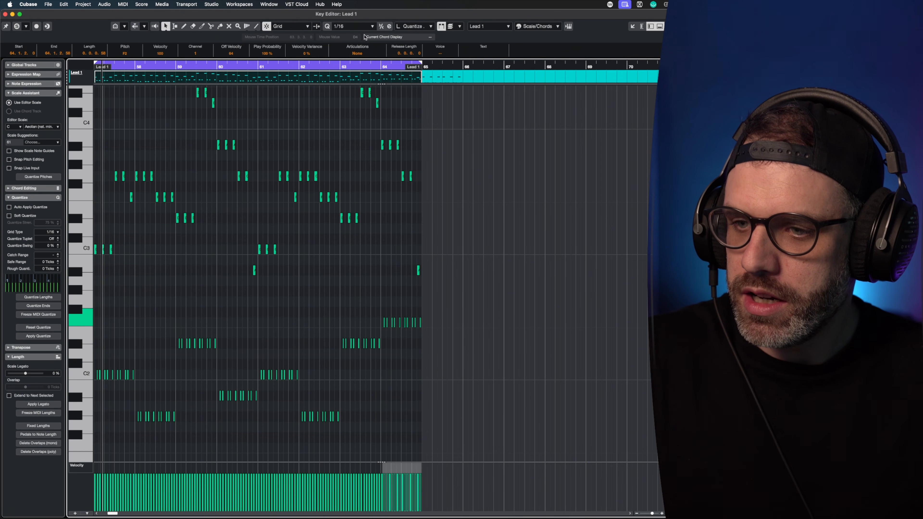
- Play the pattern from bar 62 through the new ending and save the project
left_click(325, 67)
key("space")
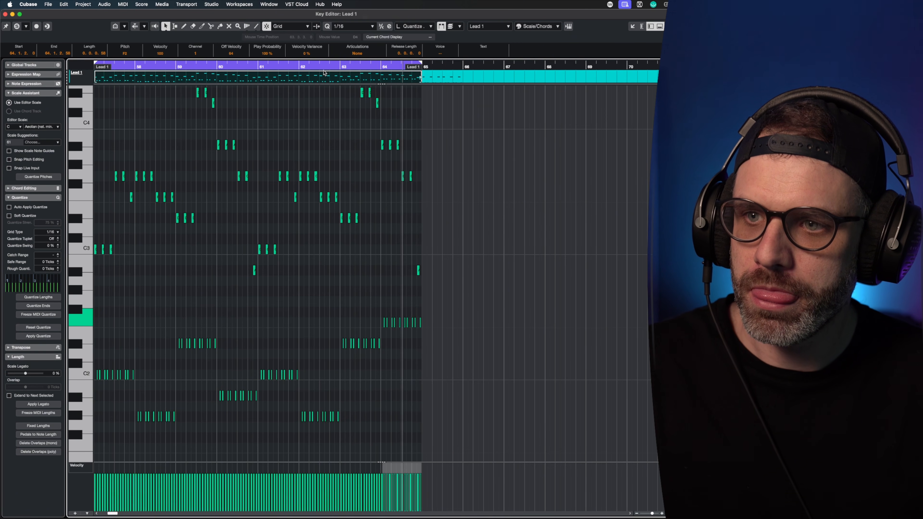
key("space")
key("super+s")
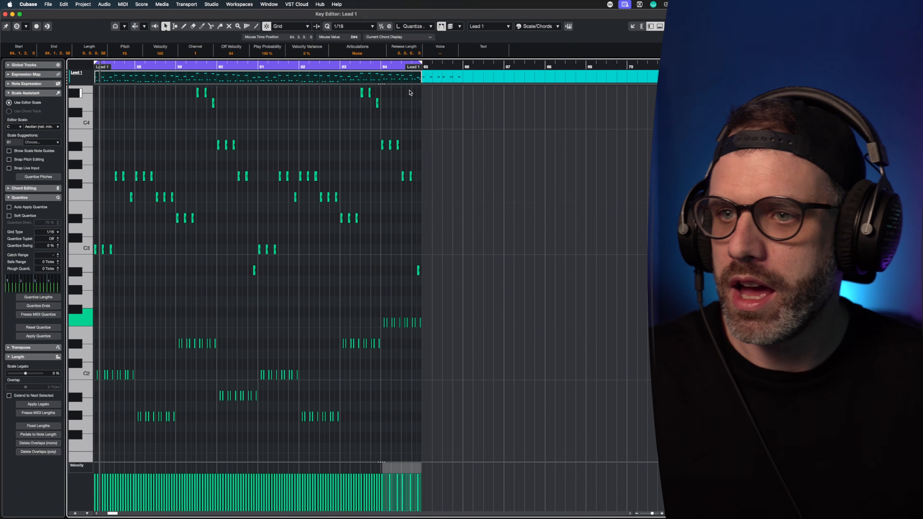
- Examine the low filler notes of bars 63 and 64 against the upper melody and play from bar 63
left_click(419, 93)
scroll(414, 103, "up", 3)
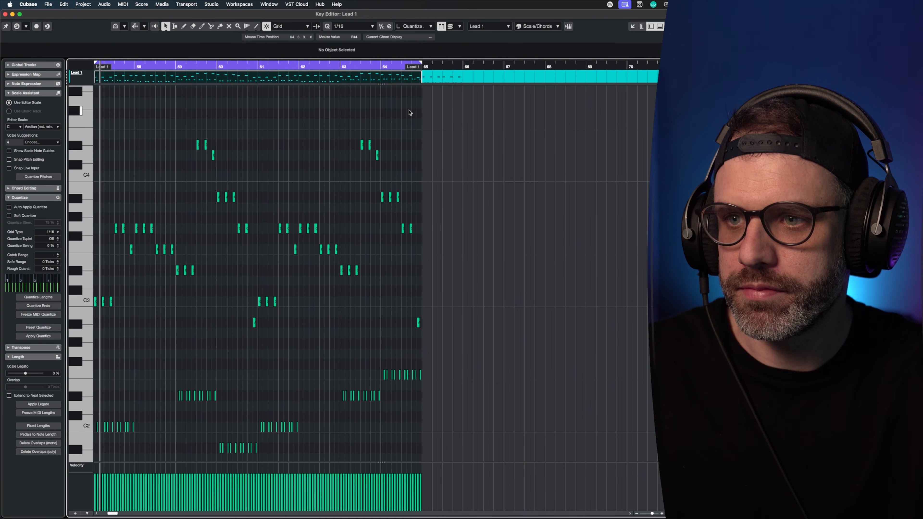
scroll(400, 153, "up", 1)
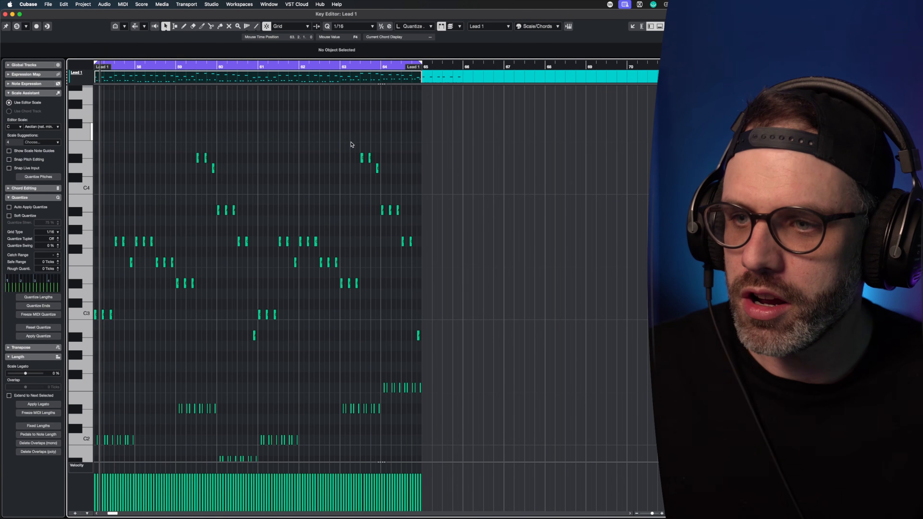
left_click_drag(435, 391, 382, 388)
left_click(437, 392)
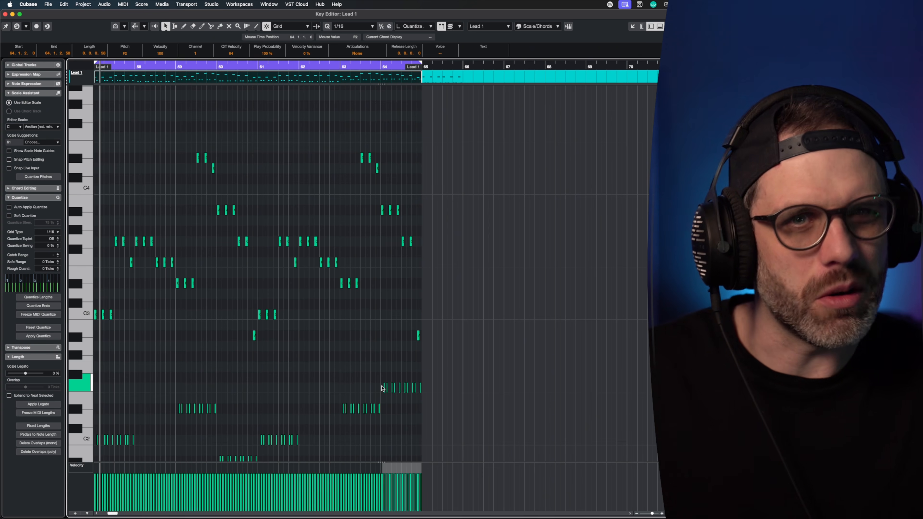
scroll(388, 395, "down", 5)
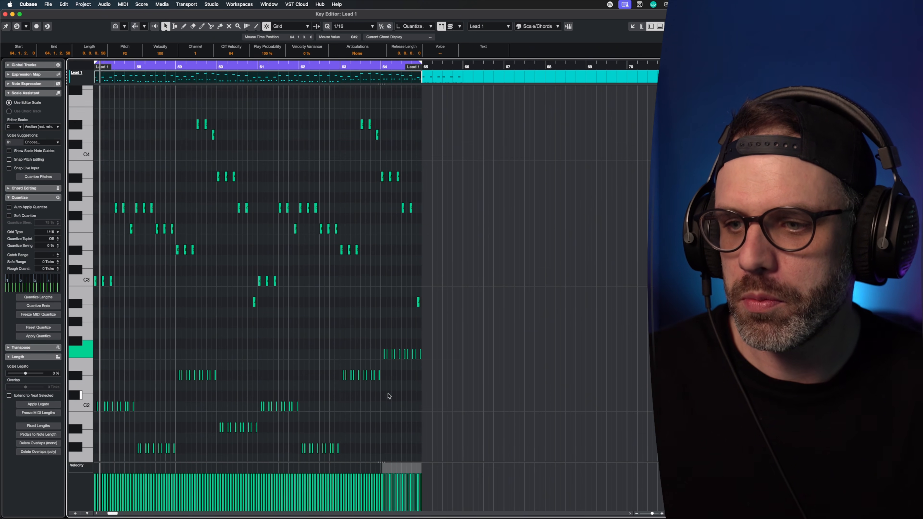
left_click_drag(359, 326, 457, 375)
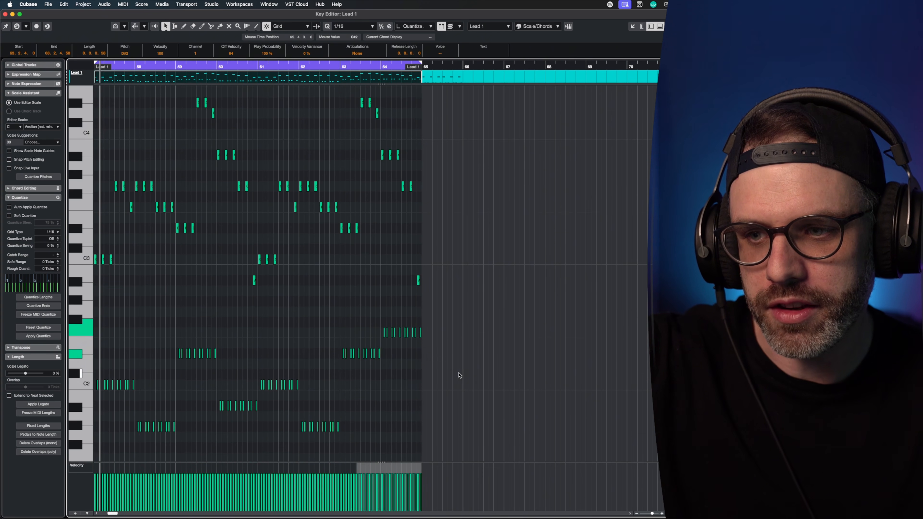
left_click(121, 379)
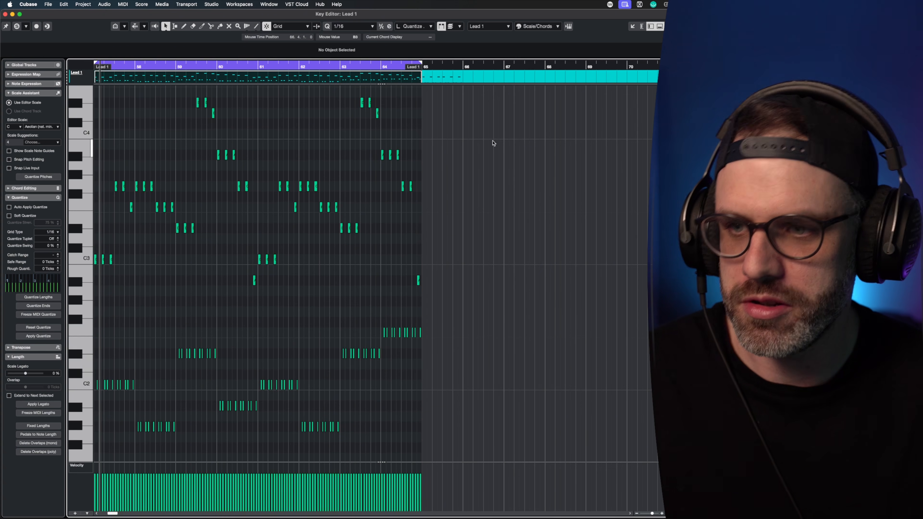
scroll(493, 143, "up", 4)
left_click(348, 65)
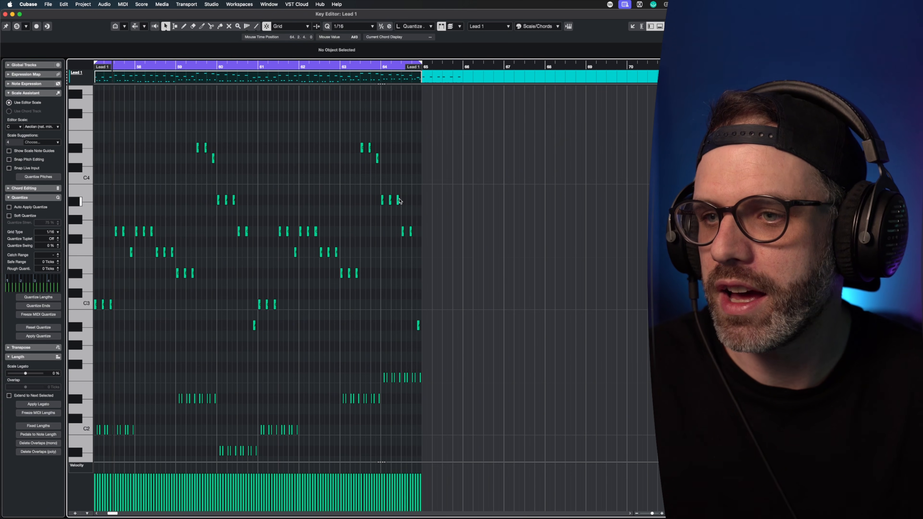
- Raise the last melody note of bar 64 to A#3 and the two notes before it to B3
left_click(418, 326)
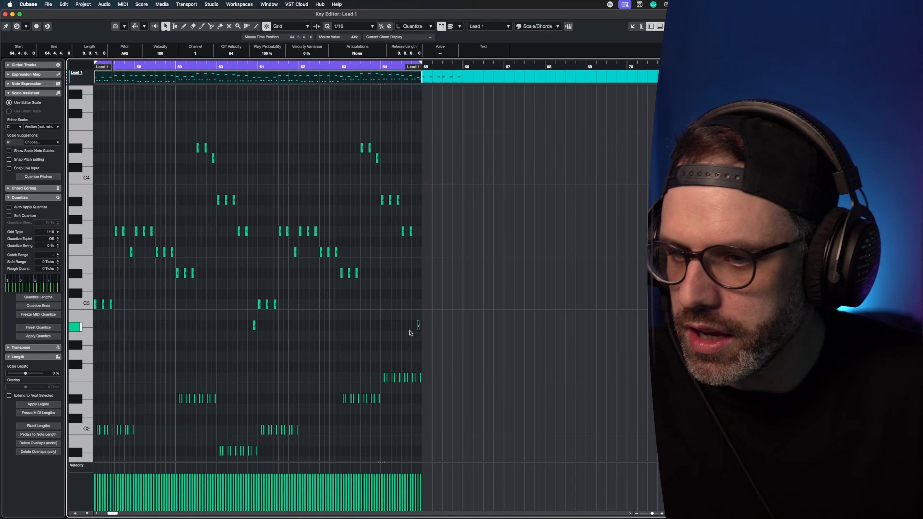
key("Up")
key("Up")
key("Up")
key("Up")
key("Up")
key("Up")
key("Up")
key("Up")
key("Up")
key("Up")
key("Up")
key("Up")
key("Up")
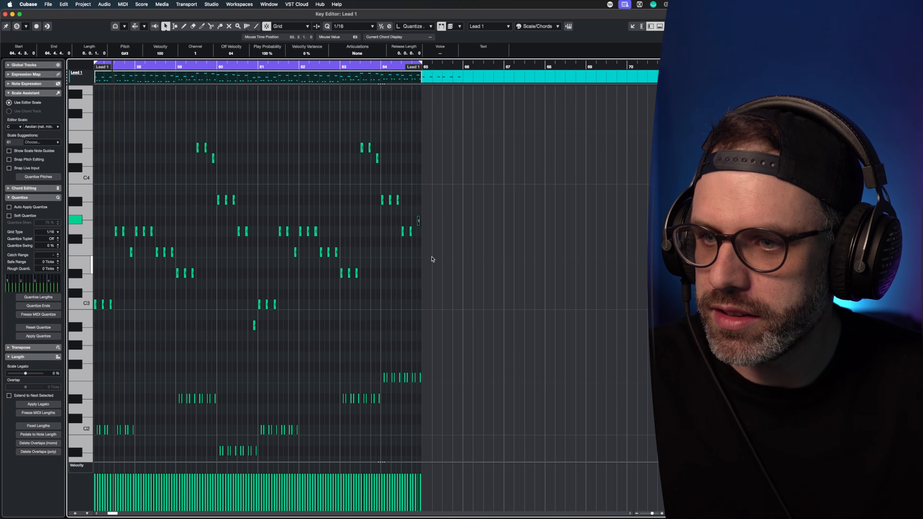
key("Down")
left_click_drag(426, 225, 378, 237)
key("Up")
key("Up")
key("Up")
key("Up")
left_click(435, 195)
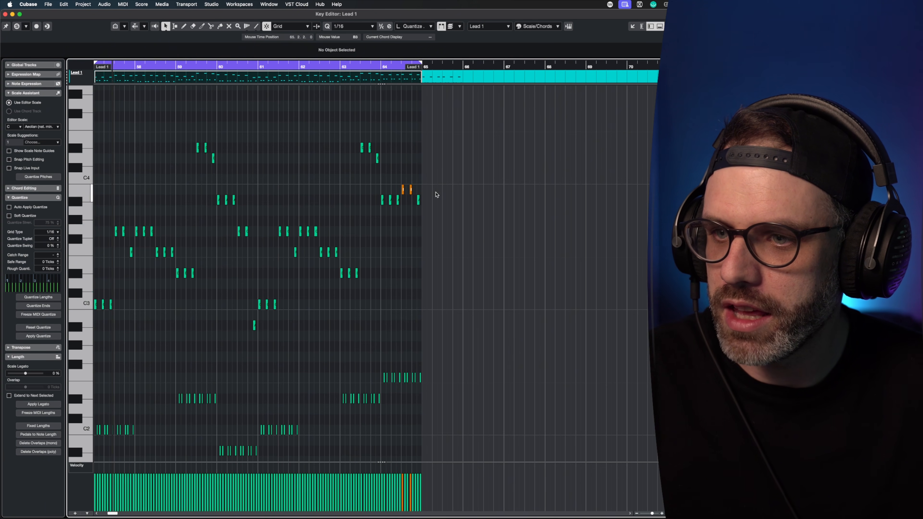
- Bring all six melody notes of bar 64 in the Lead 1 part to C4
left_click_drag(446, 188, 378, 207)
key("Up")
key("Up")
key("Up")
key("Up")
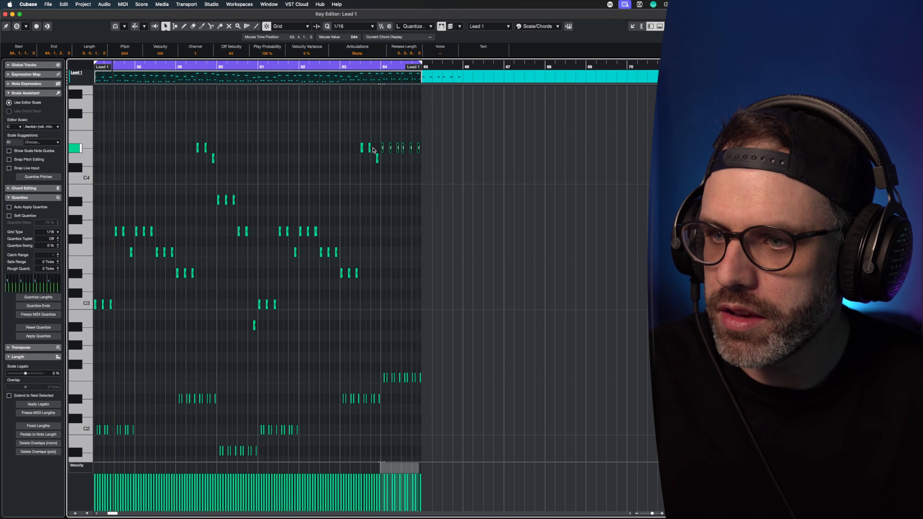
key("Down")
key("Down")
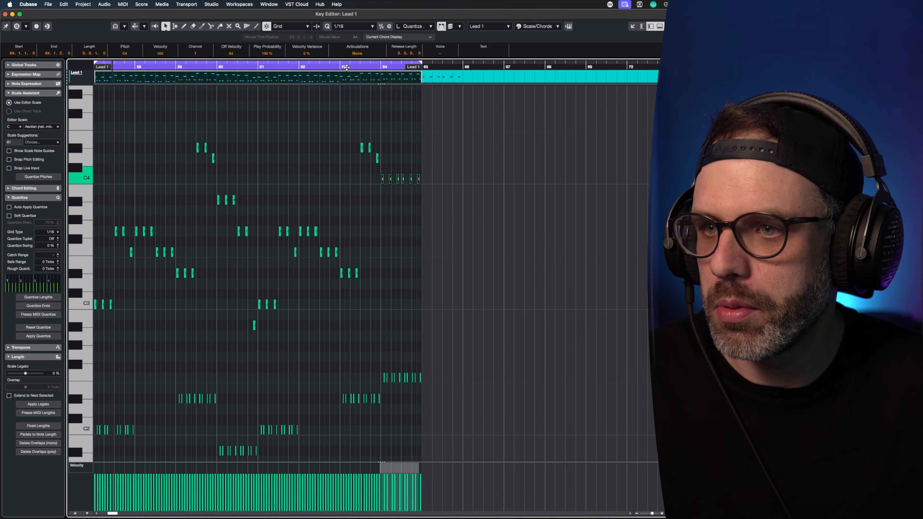
- Examine the opening melody notes of bars 57 and 58 in the Lead 1 part
left_click_drag(127, 245, 134, 263)
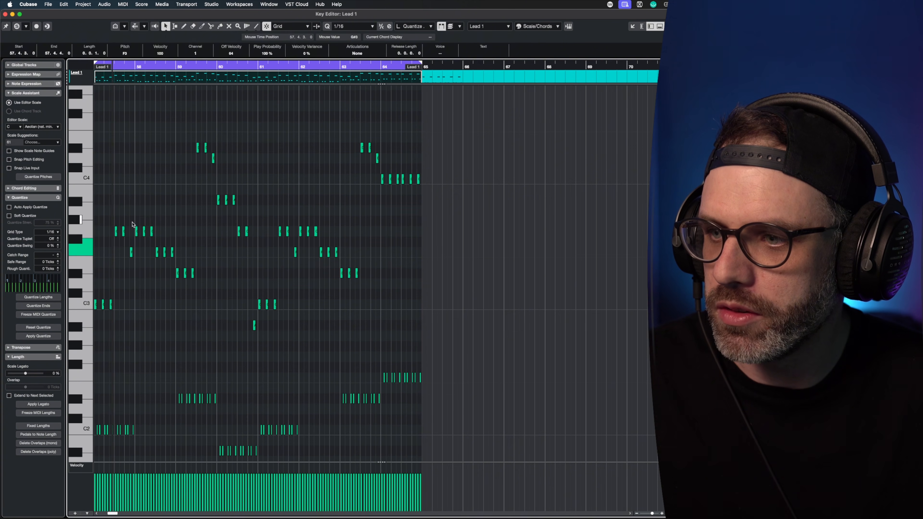
left_click_drag(132, 223, 172, 239)
key("h")
key("h")
key("h")
key("h")
key("h")
key("h")
key("h")
key("h")
key("h")
key("h")
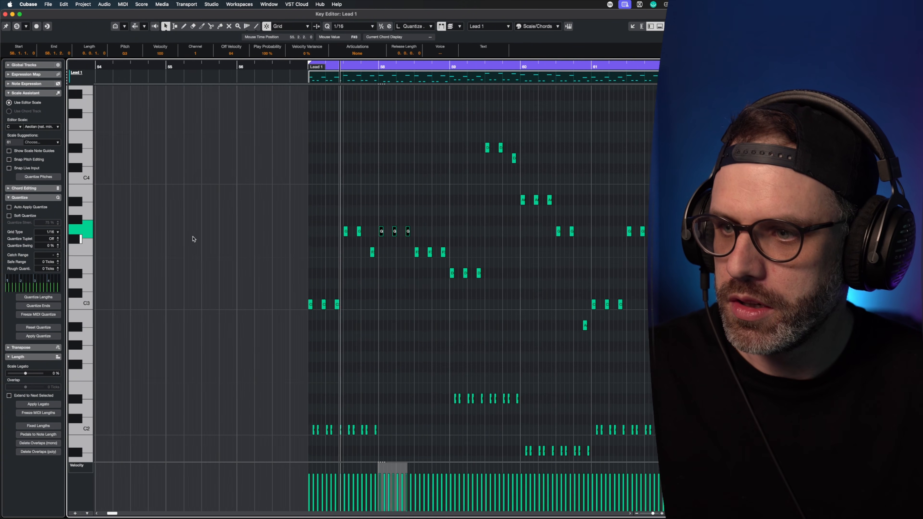
left_click_drag(325, 251, 337, 256)
left_click_drag(364, 217, 450, 242)
key("g")
key("g")
key("g")
key("g")
key("g")
key("g")
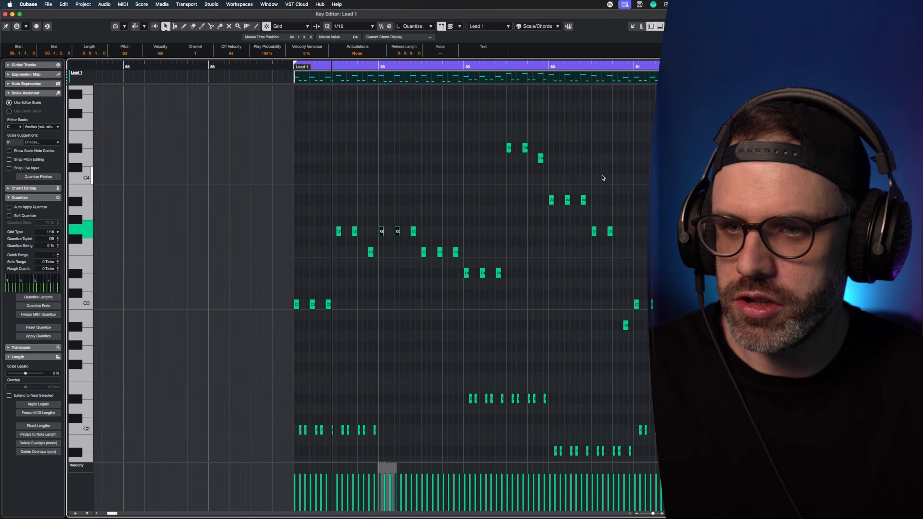
- Raise the six melody notes of bar 64 to D#4 and play from just before bar 63
scroll(625, 152, "right", 5)
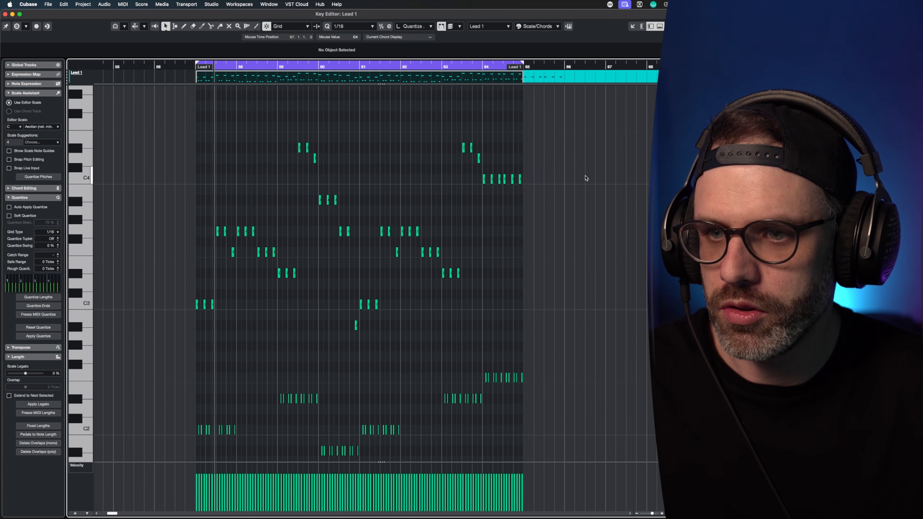
left_click_drag(578, 174, 467, 183)
key("Up")
key("Up")
key("Up")
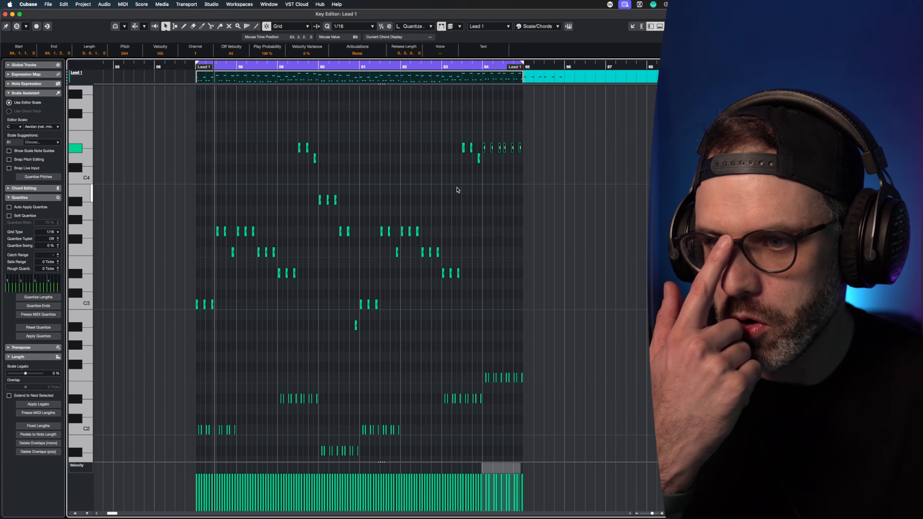
left_click(429, 64)
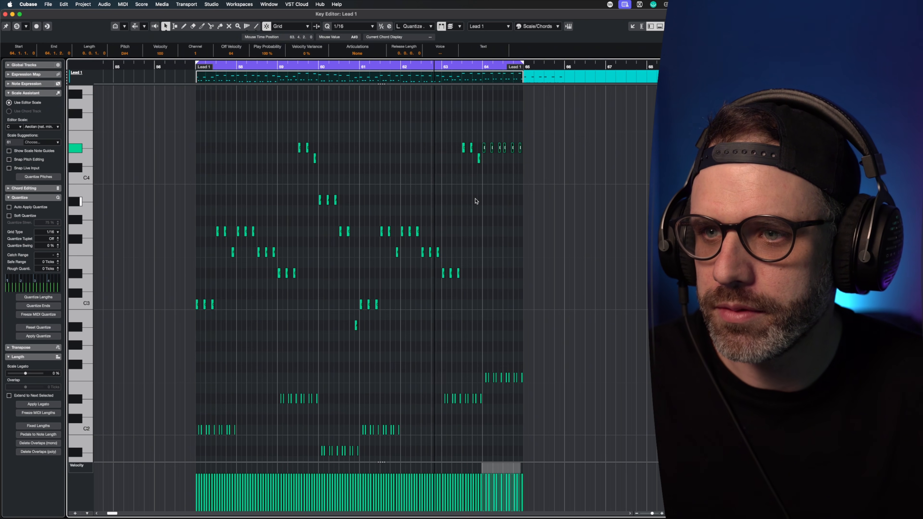
key("h")
key("h")
key("h")
key("h")
key("h")
key("h")
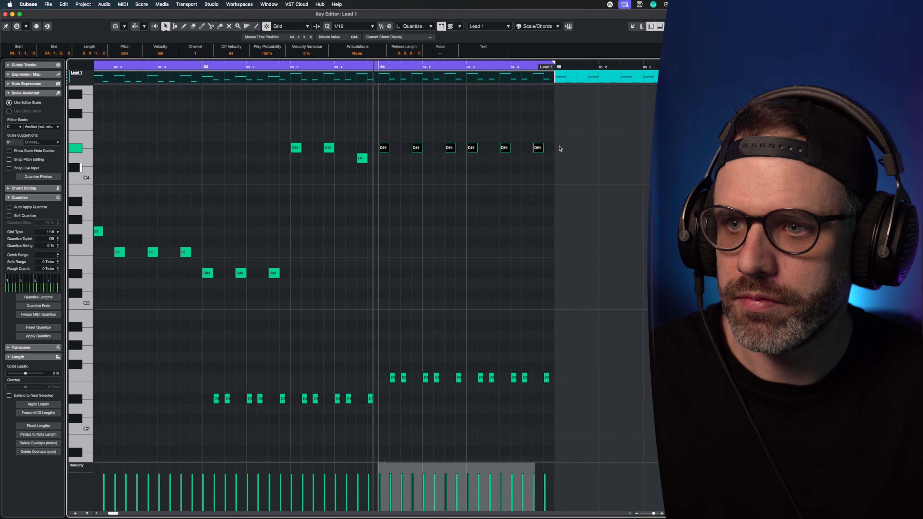
left_click_drag(596, 127, 653, 124)
key("space")
- Raise the six melody notes of bar 64 to F4 and play from the third beat of bar 63
left_click_drag(532, 131, 326, 160)
key("Up")
key("Up")
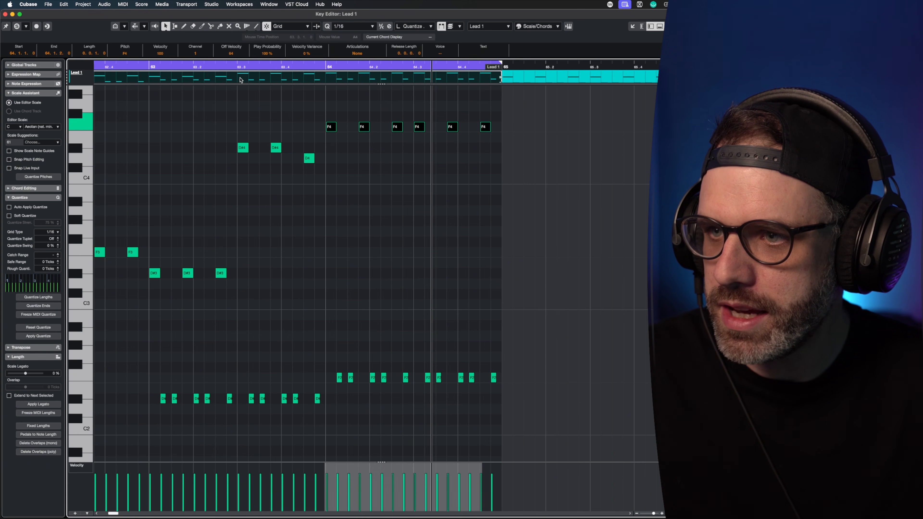
left_click(237, 67)
key("space")
left_click(418, 85)
- Raise the third and fourth melody notes of bar 64 to G4
scroll(418, 145, "up", 4)
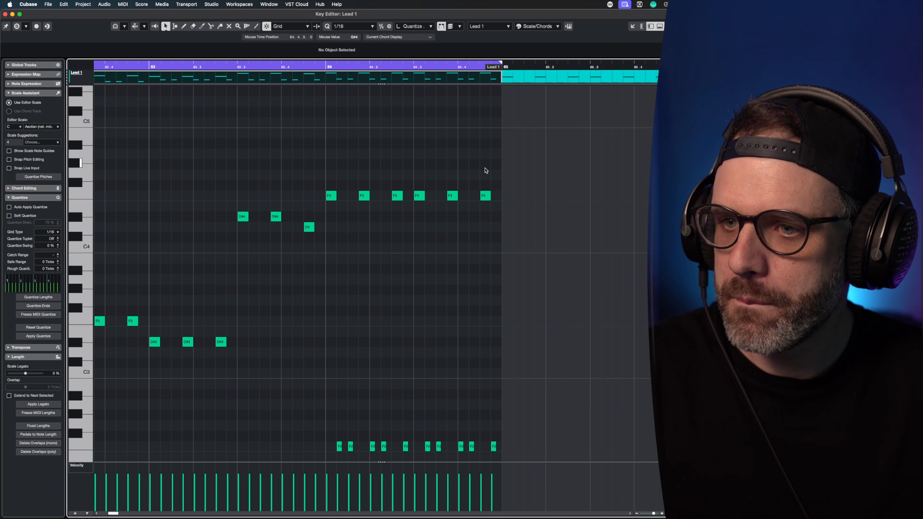
left_click_drag(397, 181, 446, 189)
key("Up")
key("Up")
- Raise the last two melody notes of bar 64 to A#4 and play from the second half of bar 63
left_click(483, 204)
key("Up")
key("Up")
key("Up")
key("Up")
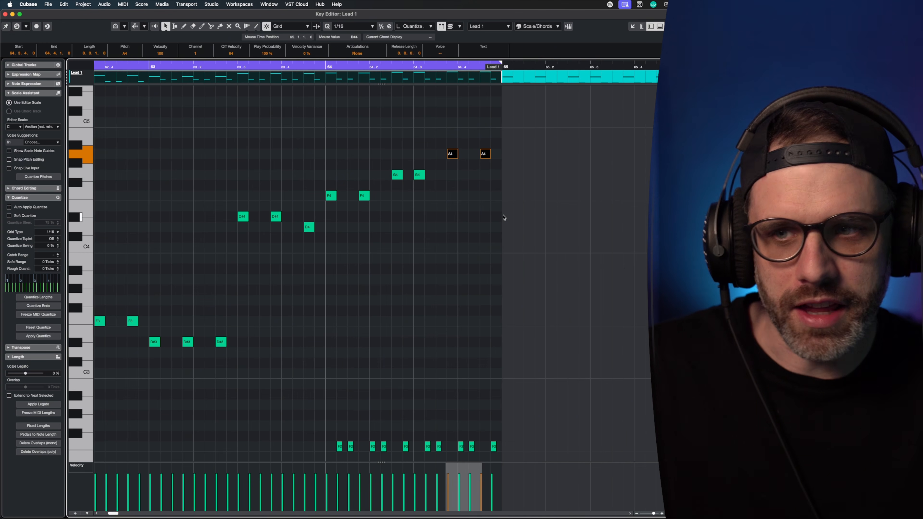
key("Up")
left_click(255, 67)
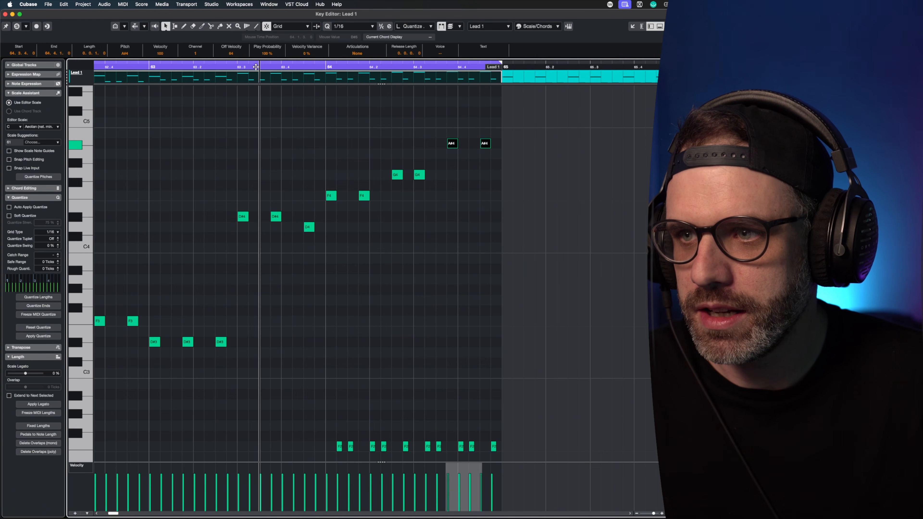
key("space")
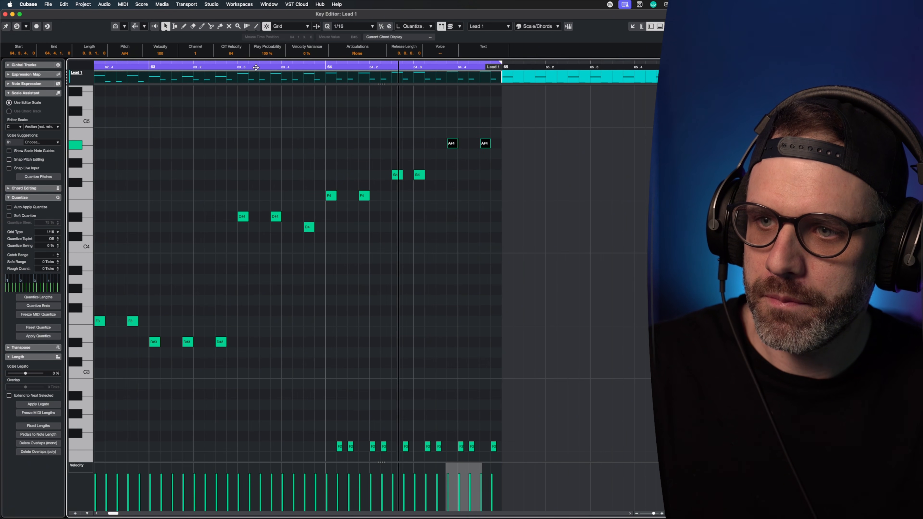
- Lower the third melody note of bar 64 to F4 and play from the second half of bar 63
left_click(396, 175)
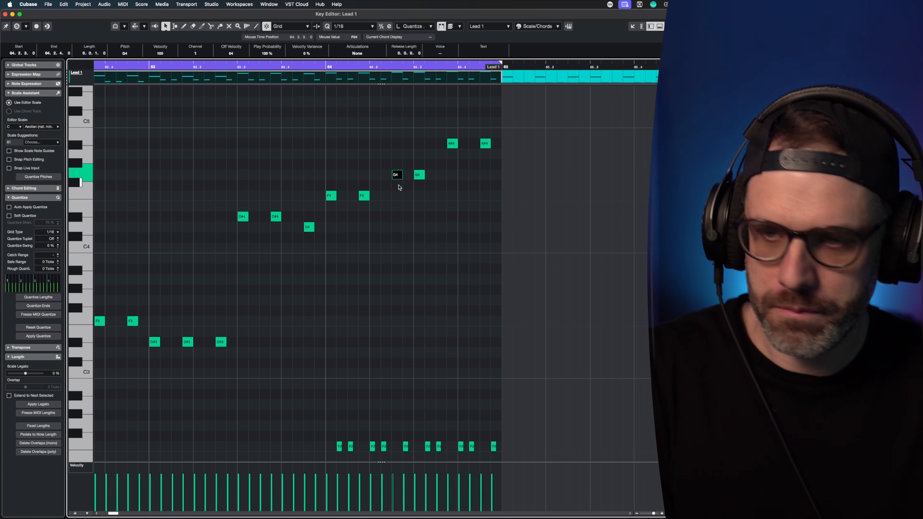
key("Down")
key("Down")
left_click(260, 66)
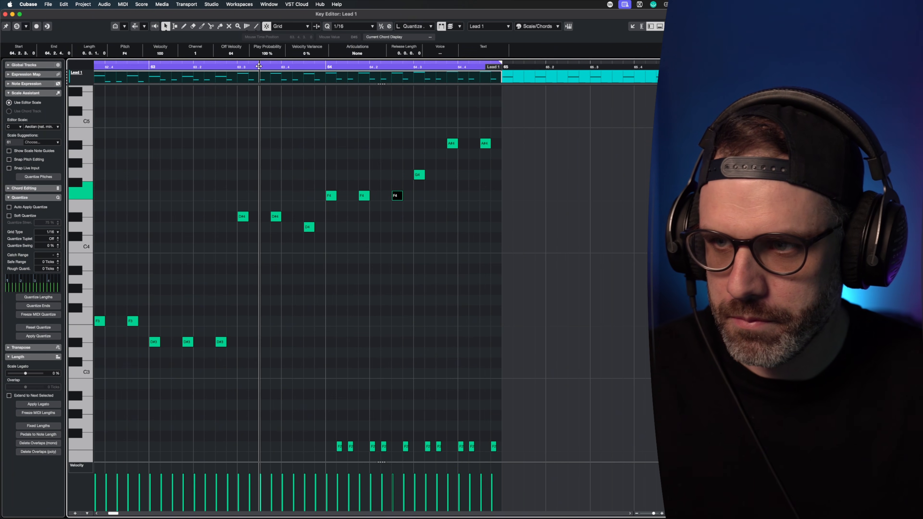
key("space")
key("space")
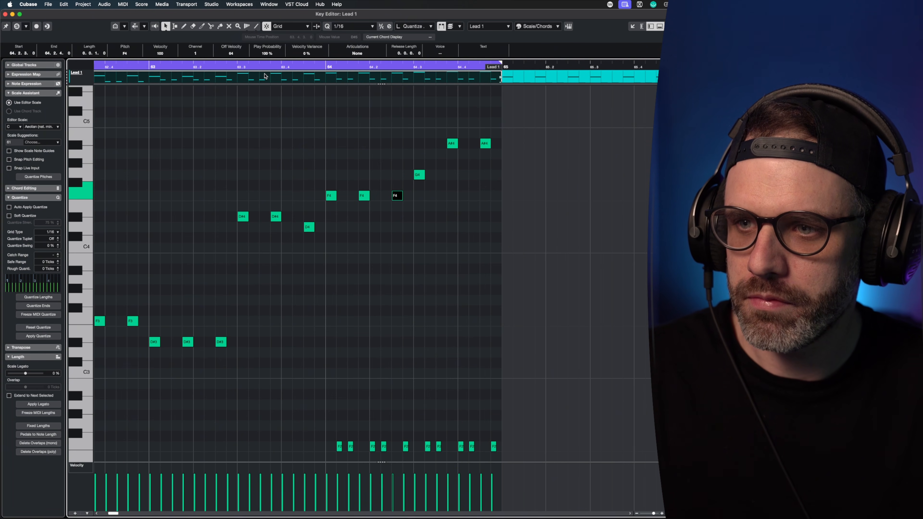
- Lower the fifth melody note of bar 64 to G4 and play the ending from the second half of bar 63
left_click_drag(452, 143, 453, 175)
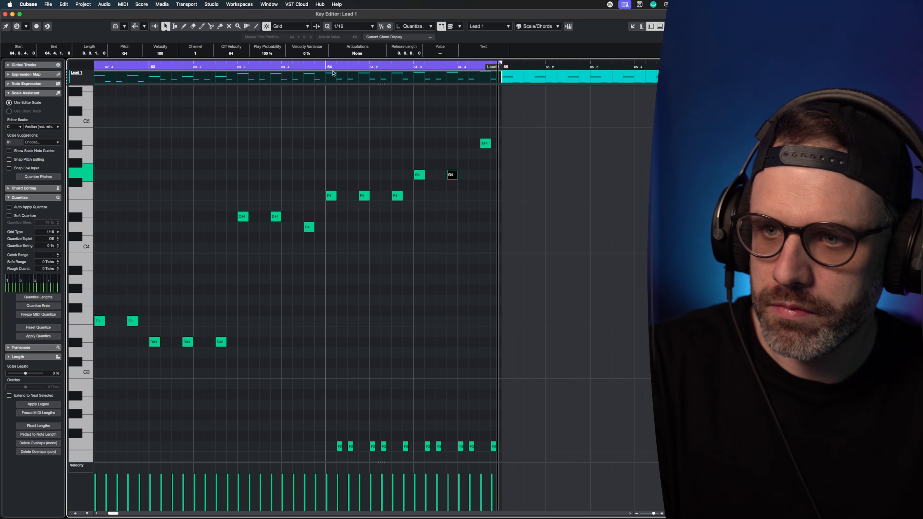
left_click(266, 64)
key("space")
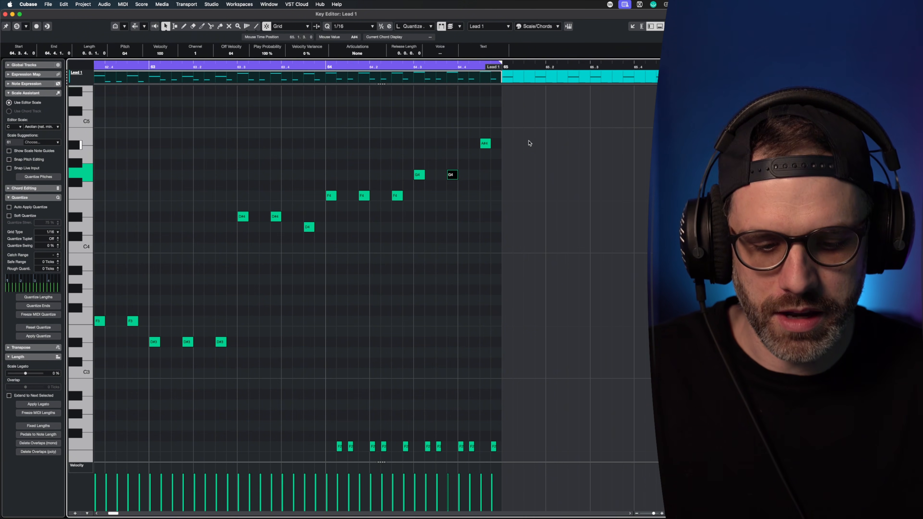
- Try the last melody note of bar 64 at G#4 and at C5, playing from the start of the bar
left_click_drag(485, 143, 485, 164)
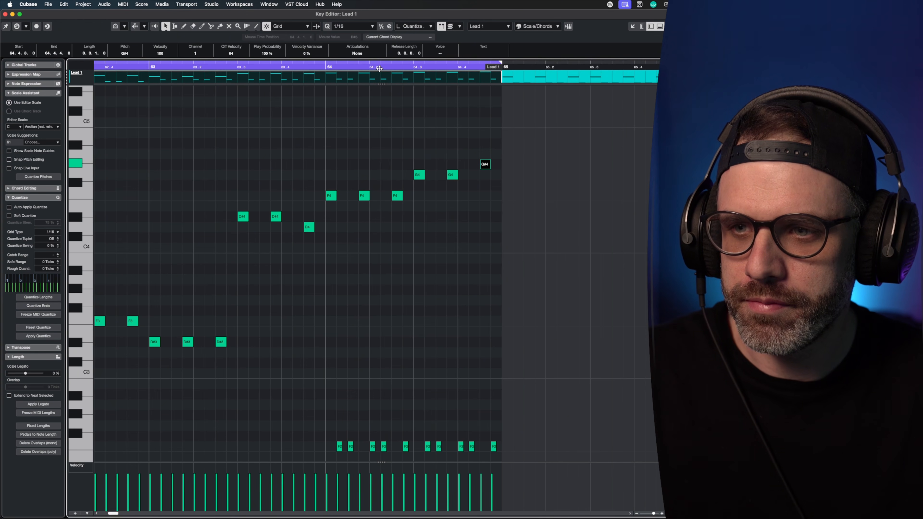
key("Up")
key("Up")
key("Up")
key("Up")
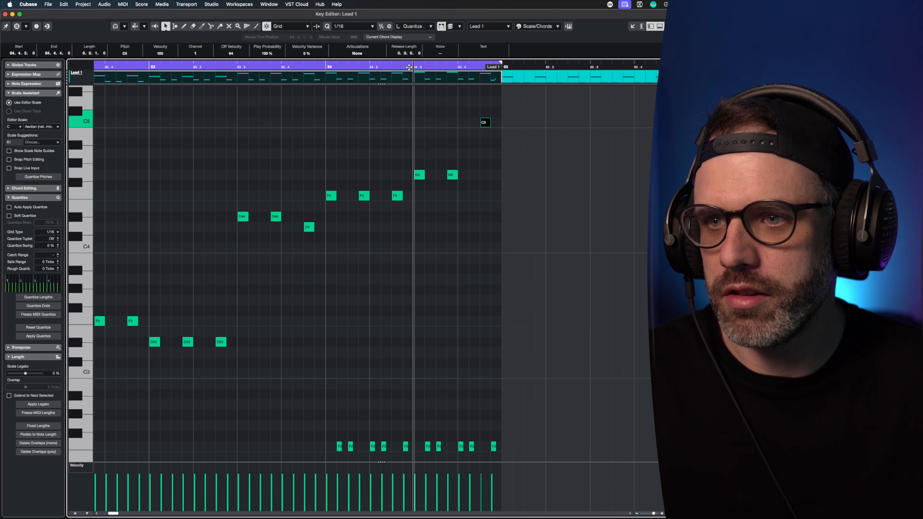
left_click(325, 64)
key("space")
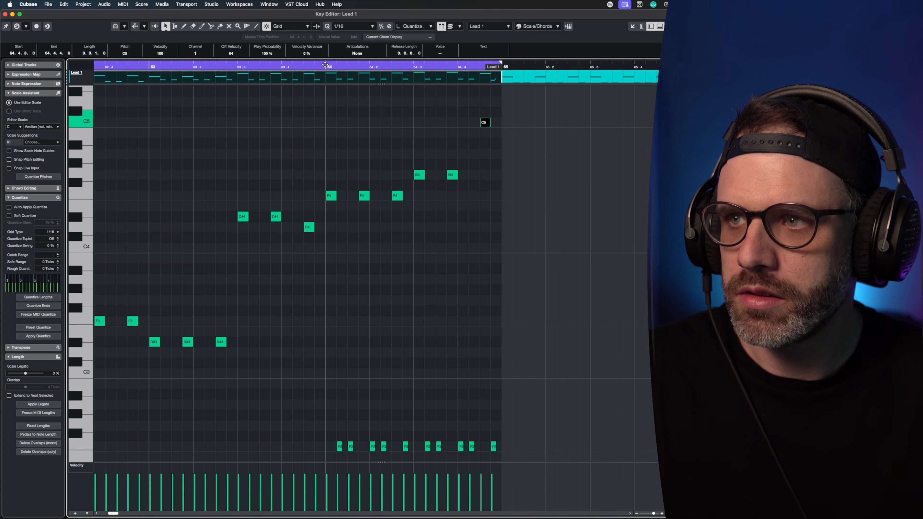
- Lower the last melody note of bar 64 to A#4 and play from the start of bar 64
key("Down")
key("Down")
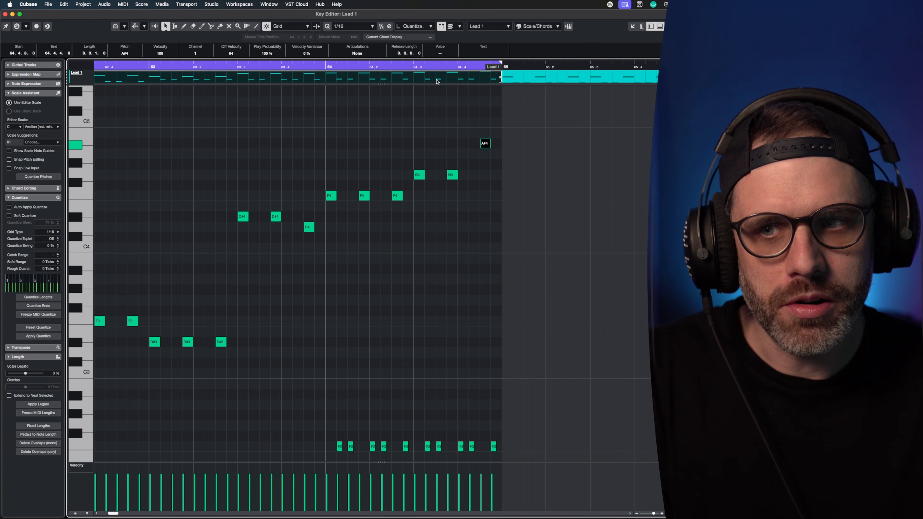
left_click(326, 69)
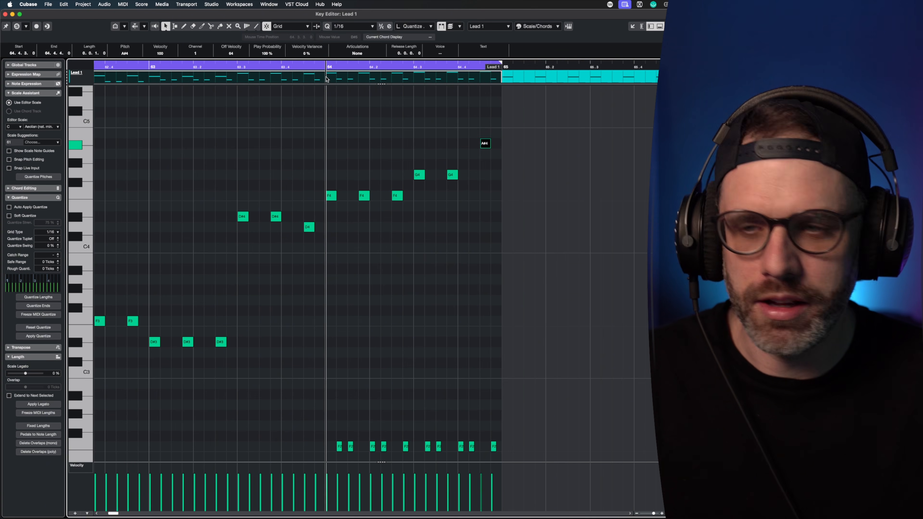
key("space")
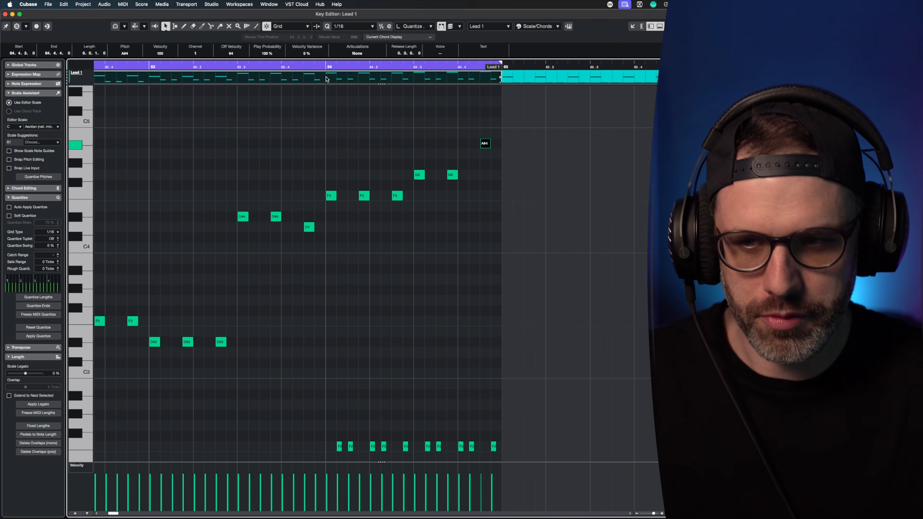
- Return to the arrangement and examine the Lead 1 part across bars 57 to 64 up close
key("Return")
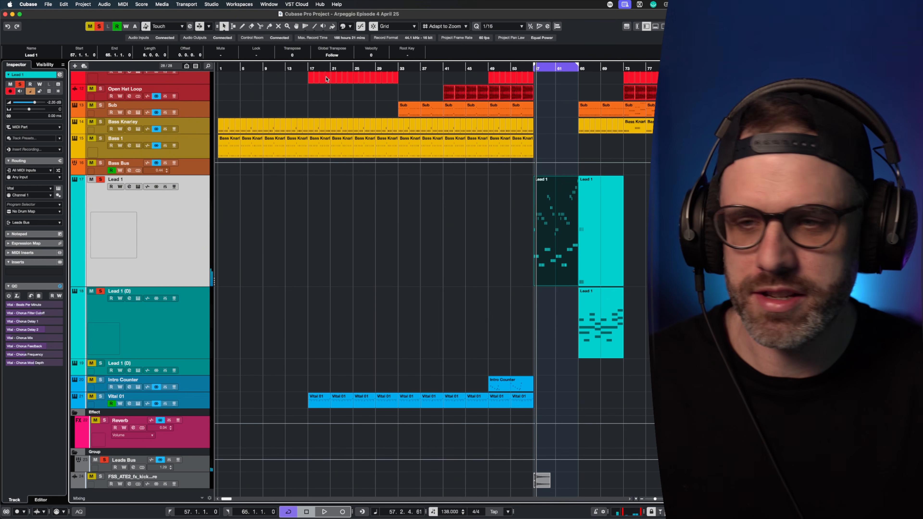
key("h")
key("h")
key("h")
key("h")
key("h")
key("h")
key("h")
key("h")
key("h")
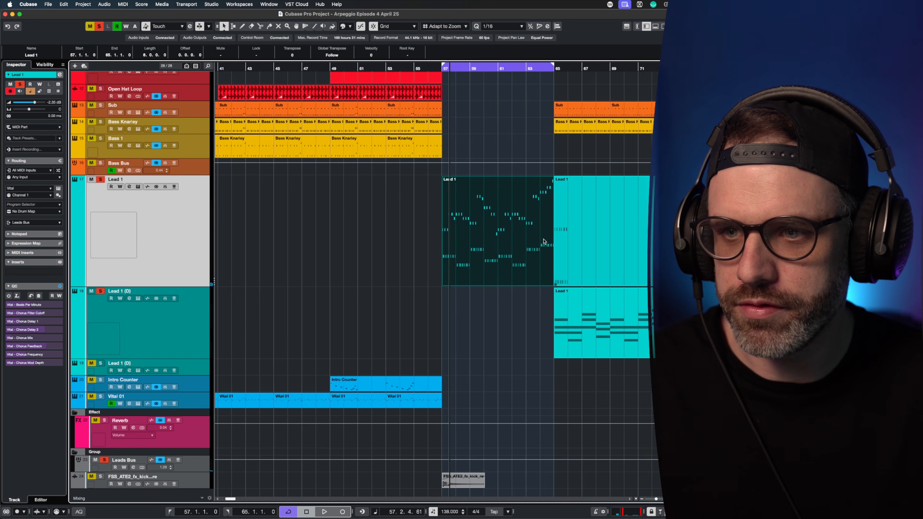
left_click_drag(531, 315, 630, 295)
- Reopen the Lead 1 part and examine its melody and low filler notes across bars 57 to 64
double_click(375, 221)
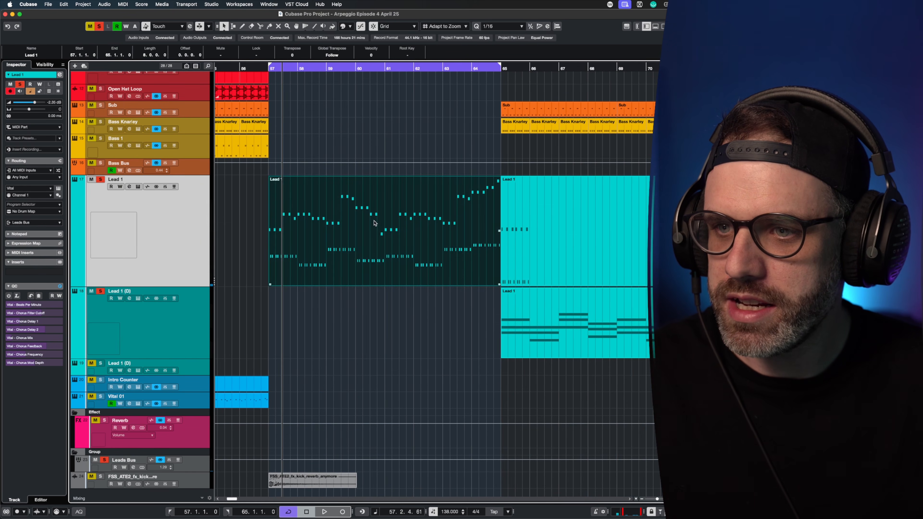
key("g")
key("g")
key("g")
key("g")
key("g")
key("g")
key("g")
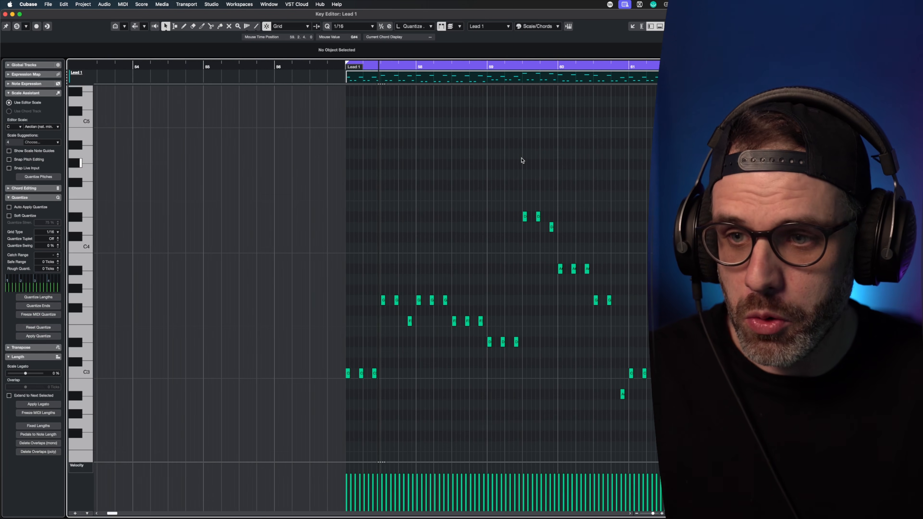
left_click_drag(525, 158, 665, 158)
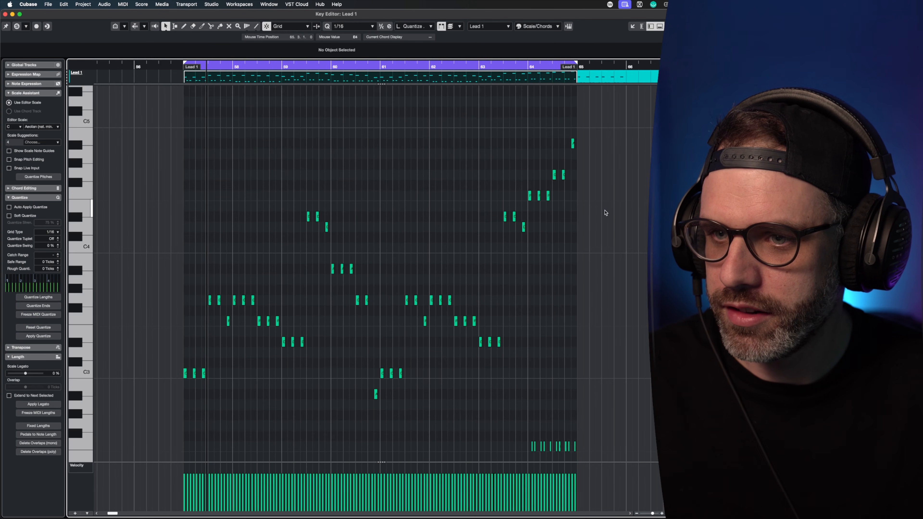
scroll(605, 213, "down", 5)
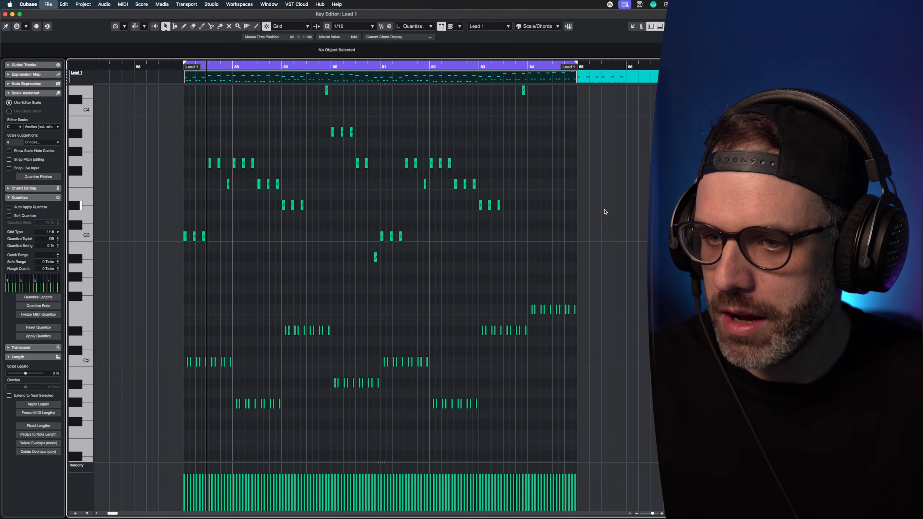
scroll(605, 212, "up", 6)
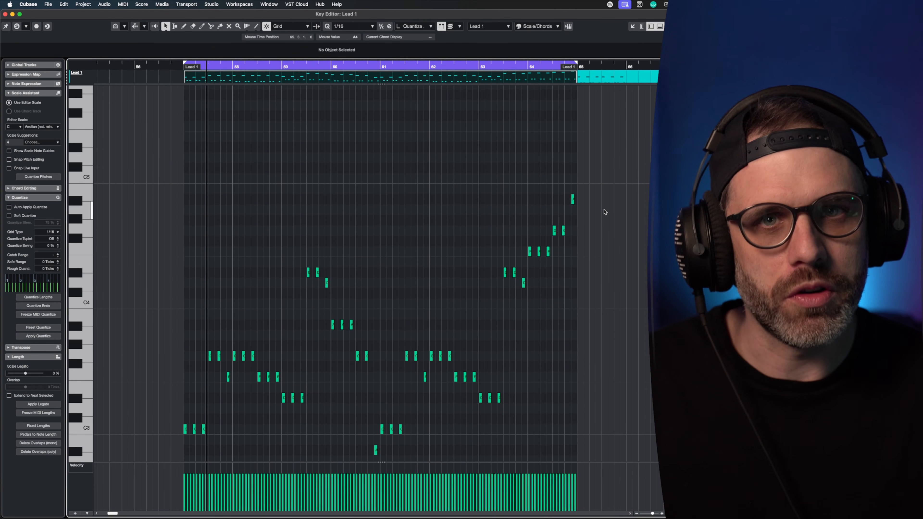
- Copy the eight-bar Lead 1 part from bars 57 to 64 onto both Lead 1 (D) tracks
scroll(600, 208, "down", 4)
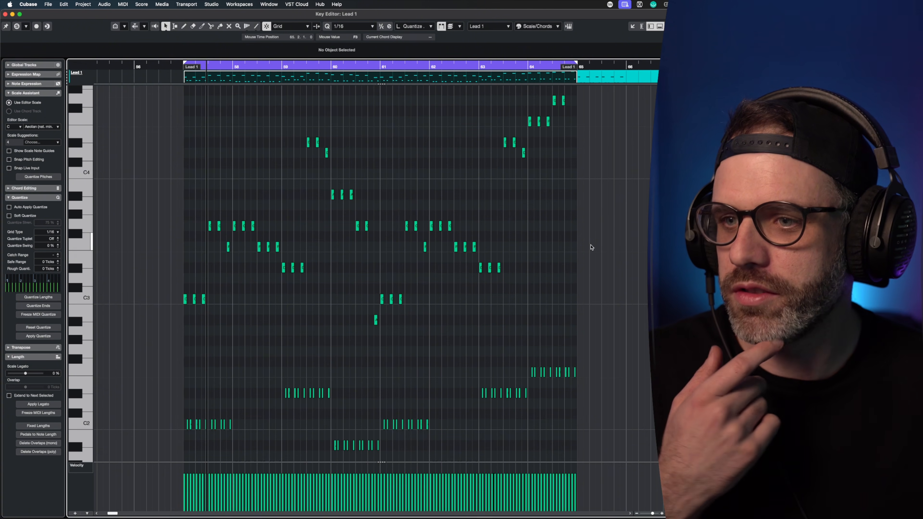
key("super+w")
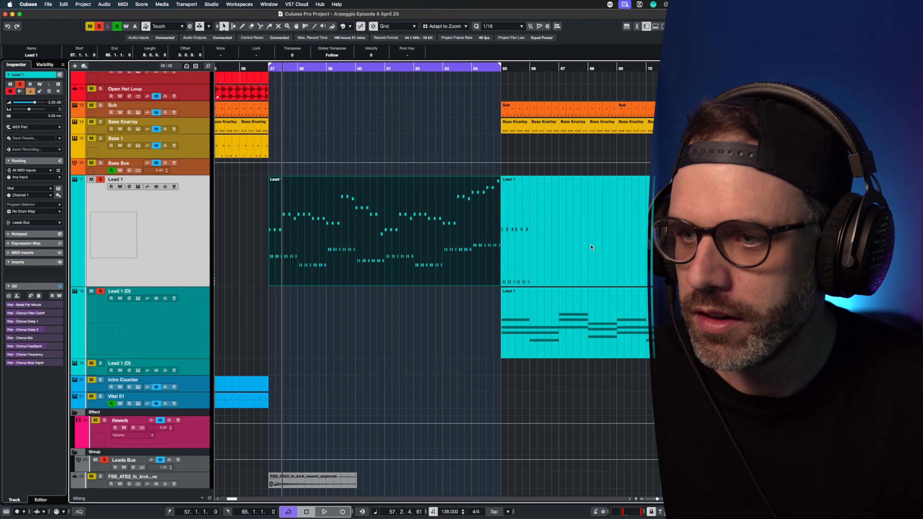
left_click_drag(316, 262, 315, 367)
- Toggle the solo states of the three lead tracks, leaving only Lead 1 soloed among them
left_click(101, 364)
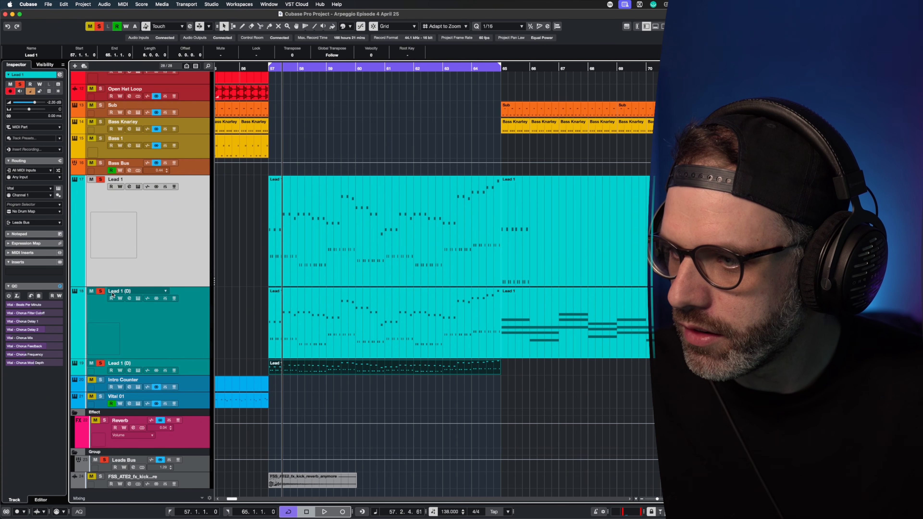
left_click(101, 180)
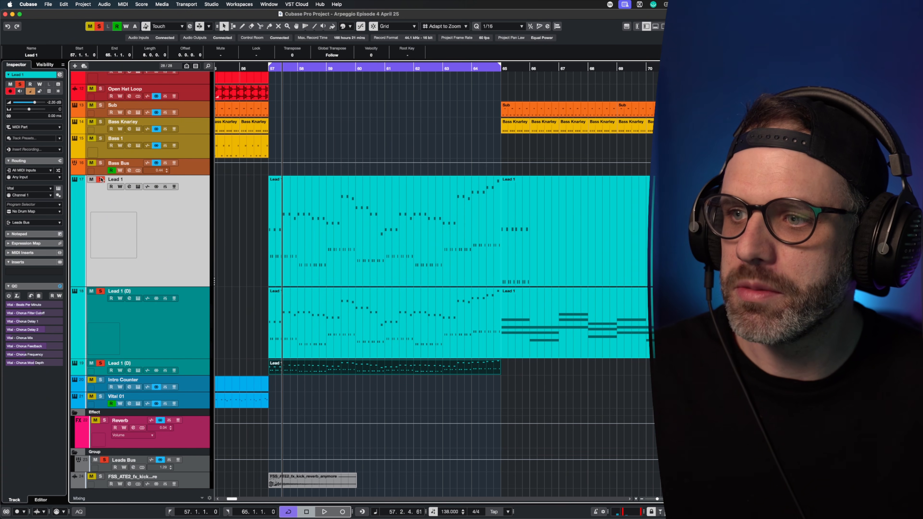
left_click(100, 292)
left_click(101, 364)
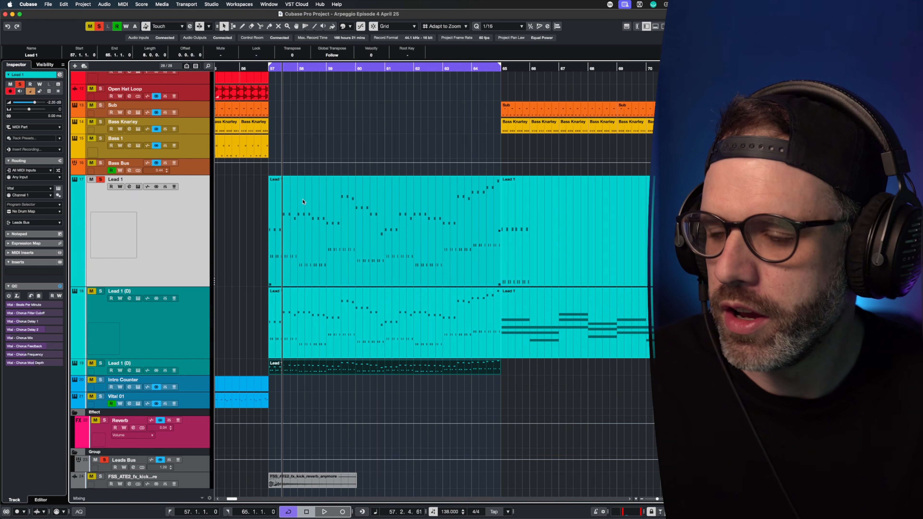
- Examine the Vital patches on Lead 1 and on the first Lead 1 (D) track
left_click(138, 187)
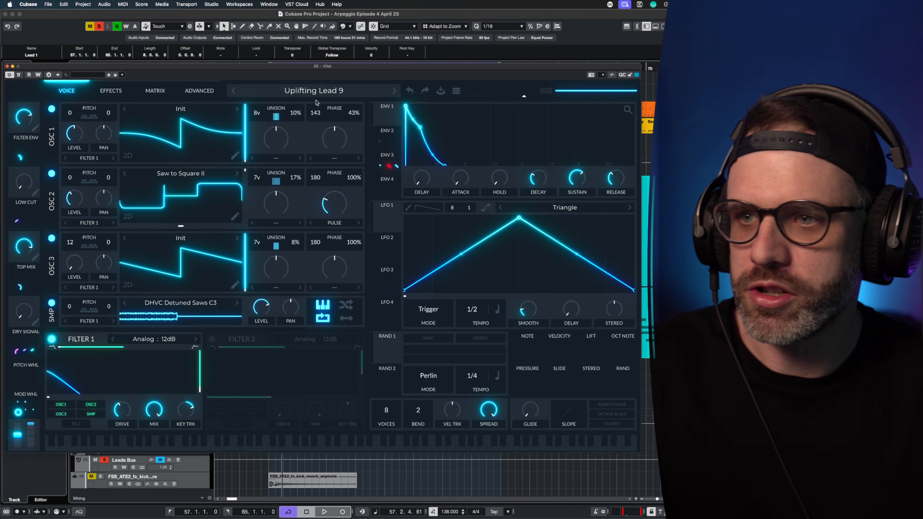
left_click(6, 67)
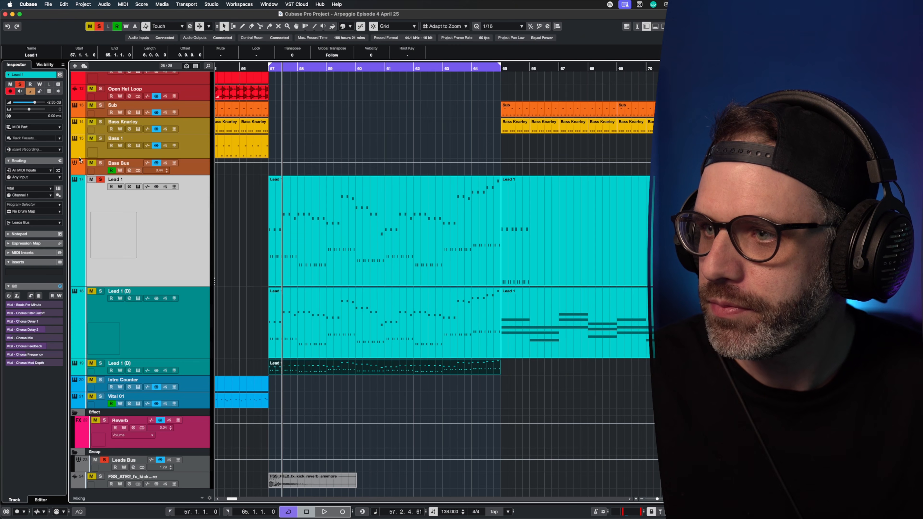
left_click(138, 298)
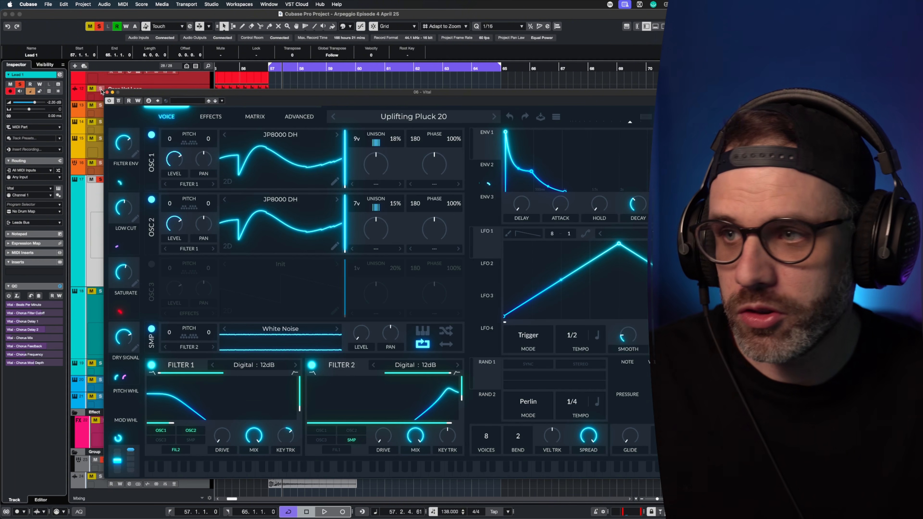
left_click(108, 93)
left_click(136, 314)
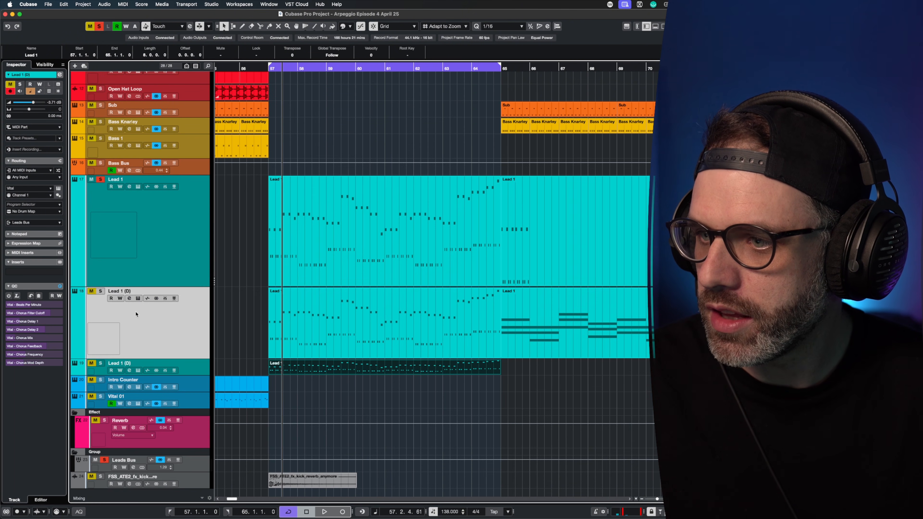
left_click(137, 298)
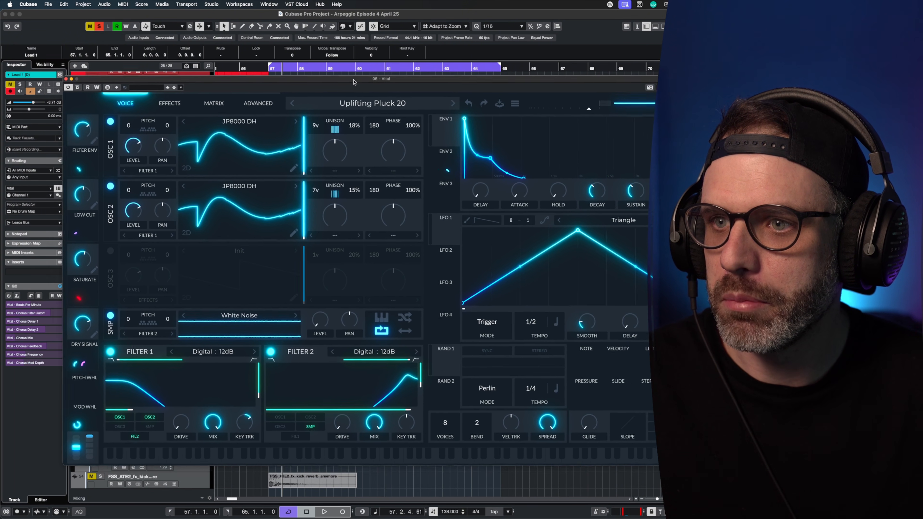
left_click_drag(395, 92, 351, 78)
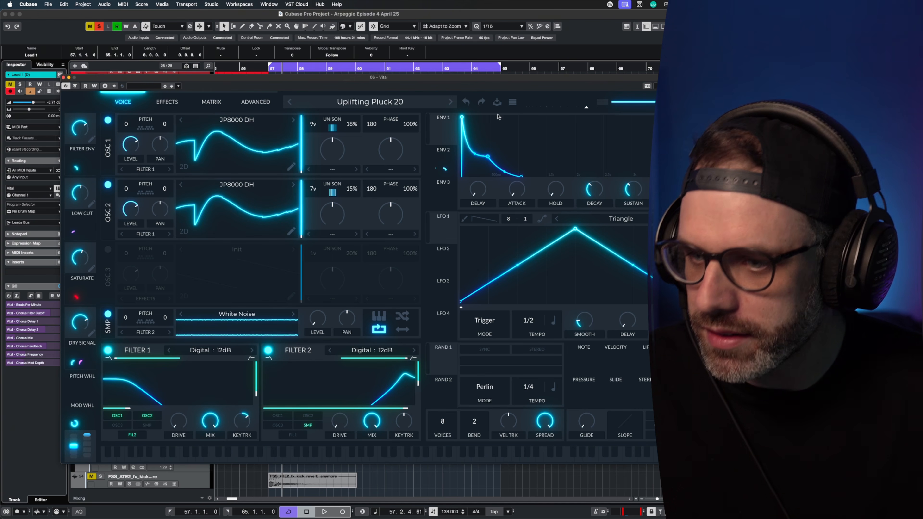
left_click(64, 77)
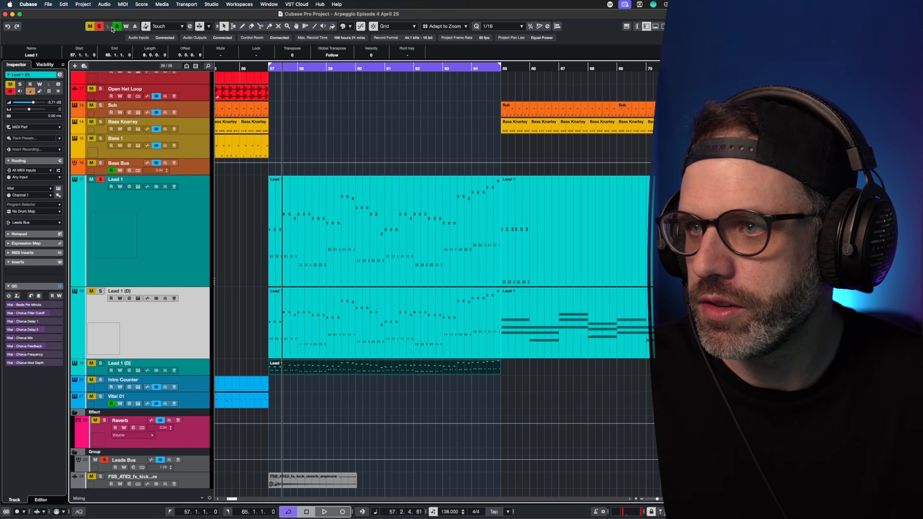
- Clear all solo and mute states and play the layered leads from bar 57
left_click(329, 144)
key("space")
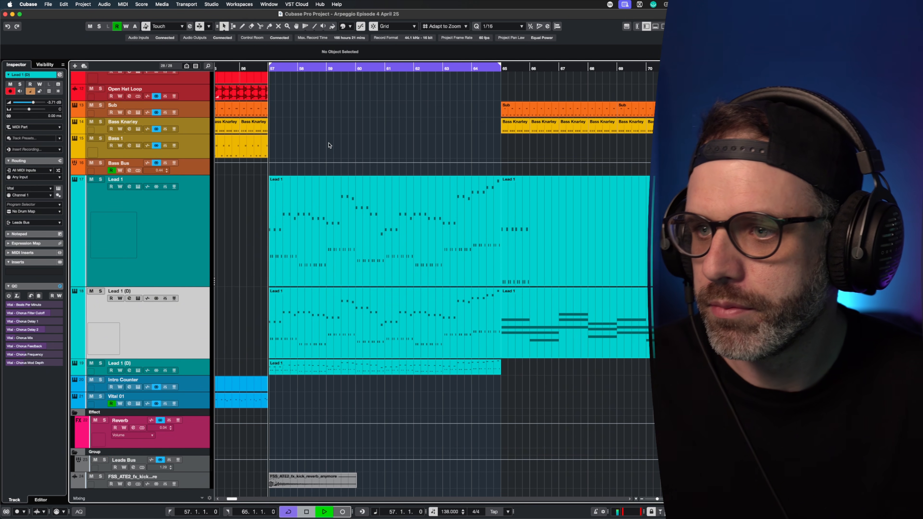
key("space")
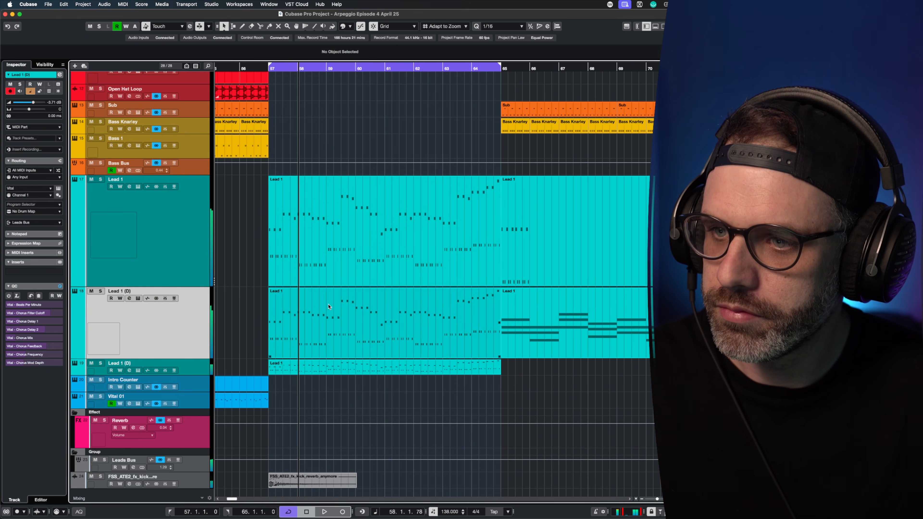
- Select the three lead tracks and play the layered arpeggio across bars 57 to 64 from the start
left_click(201, 222)
left_click(196, 364, "shift")
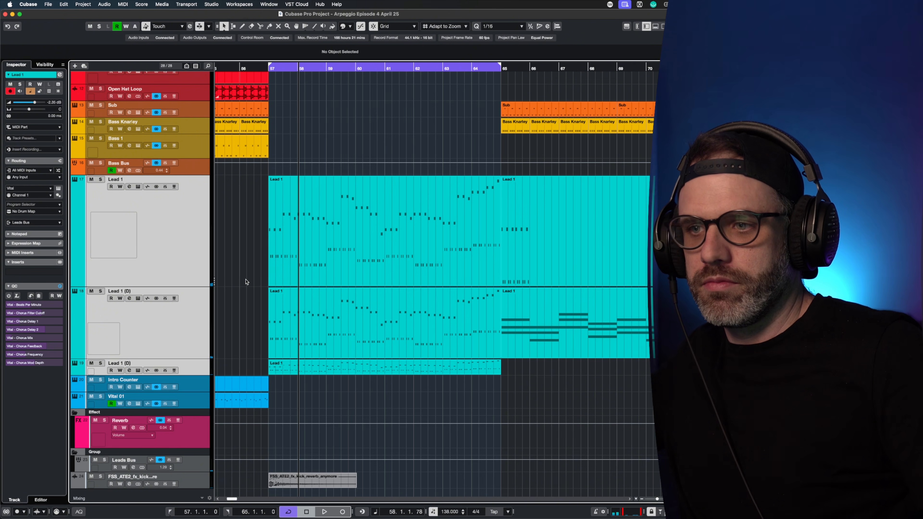
key("KP_1")
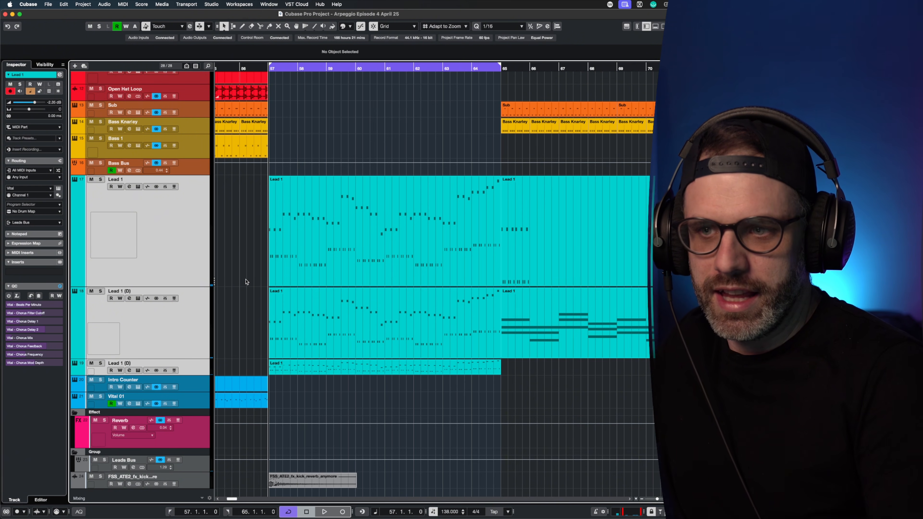
key("space")
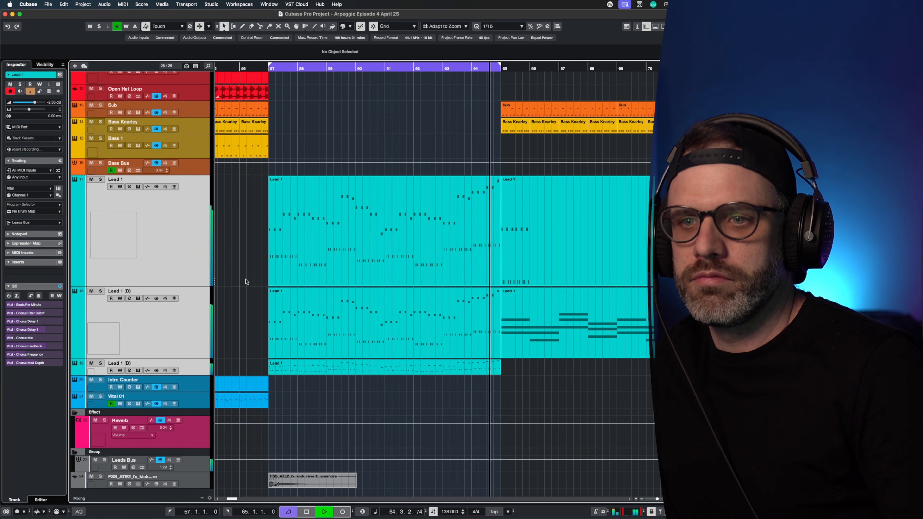
key("space")
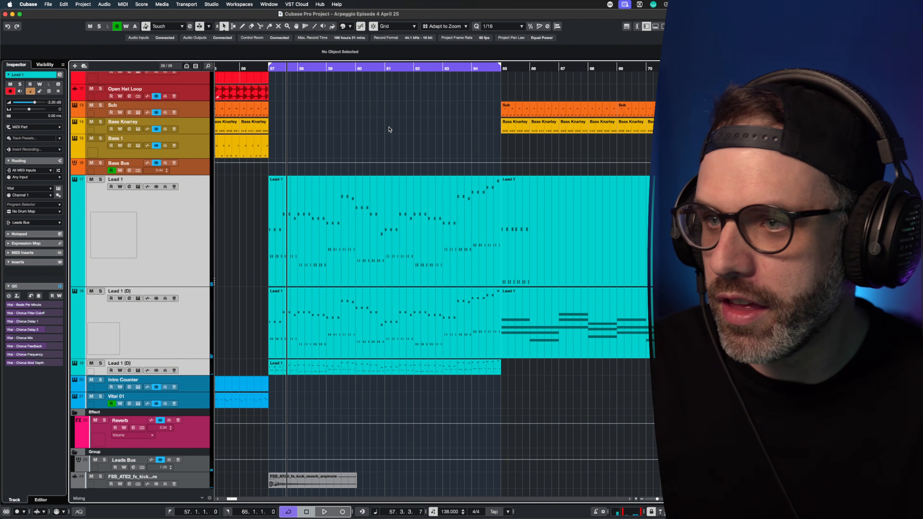
- Copy the one-bar Bass Knarley part to bar 57 and repeat it to fill bars 57 to 60
scroll(447, 106, "up", 2)
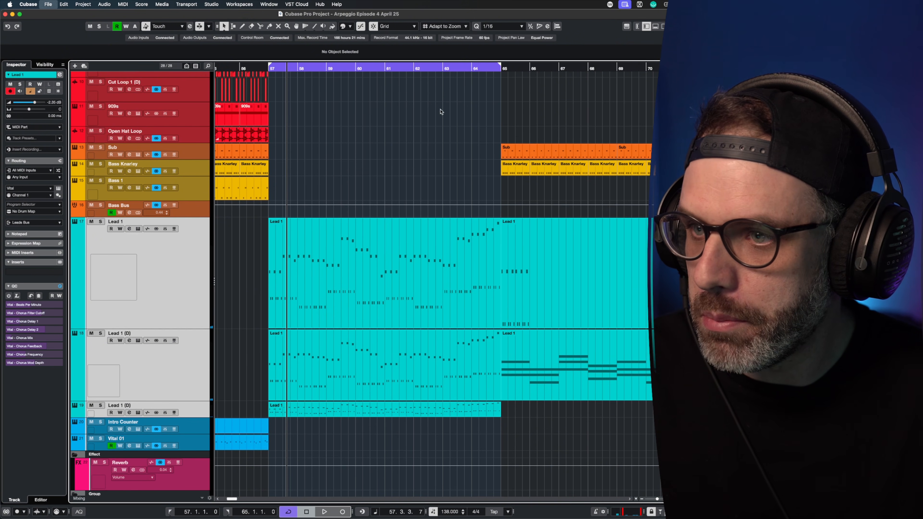
left_click_drag(485, 124, 286, 173)
left_click(486, 148)
key("super+d")
key("super+d")
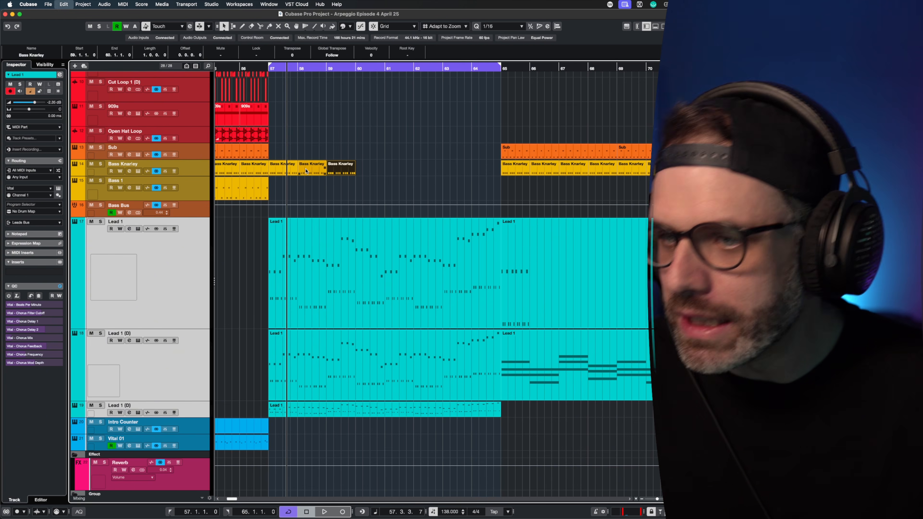
key("super+d")
key("super+d")
key("super+d")
key("super+d")
key("super+z")
key("super+z")
key("super+z")
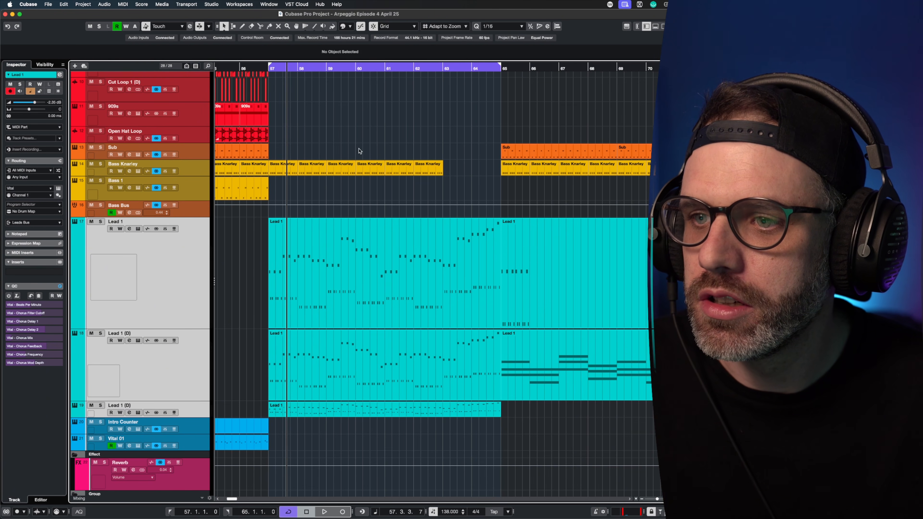
key("super+z")
- Glue the four Bass Knarley parts in bars 57 to 60 into one four-bar part
left_click_drag(379, 147, 286, 169)
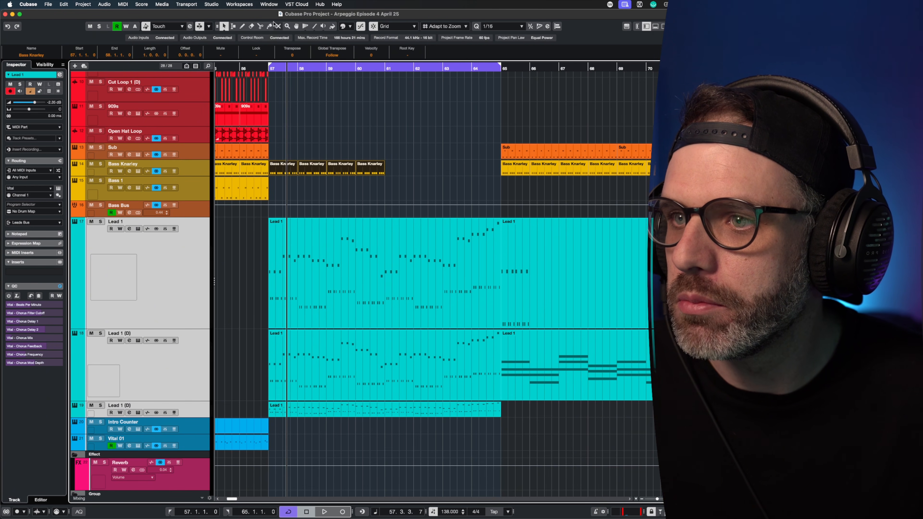
left_click(288, 168)
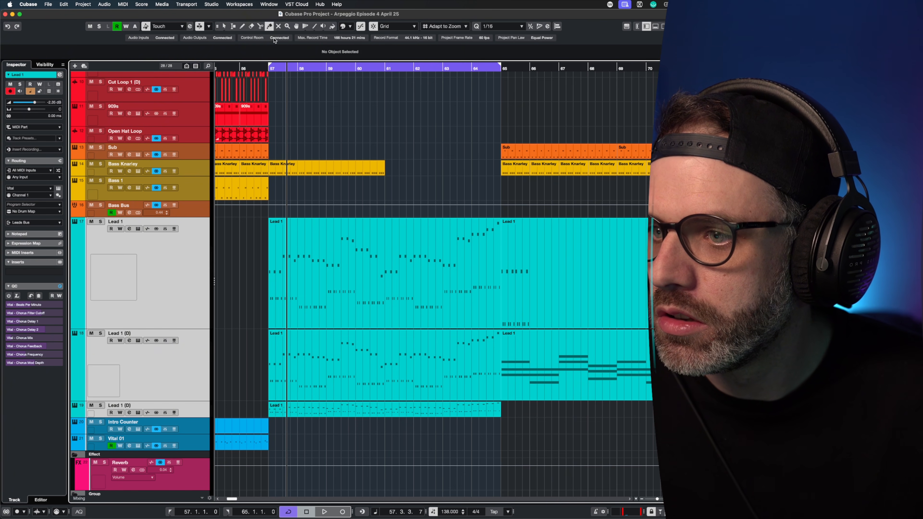
left_click(300, 175)
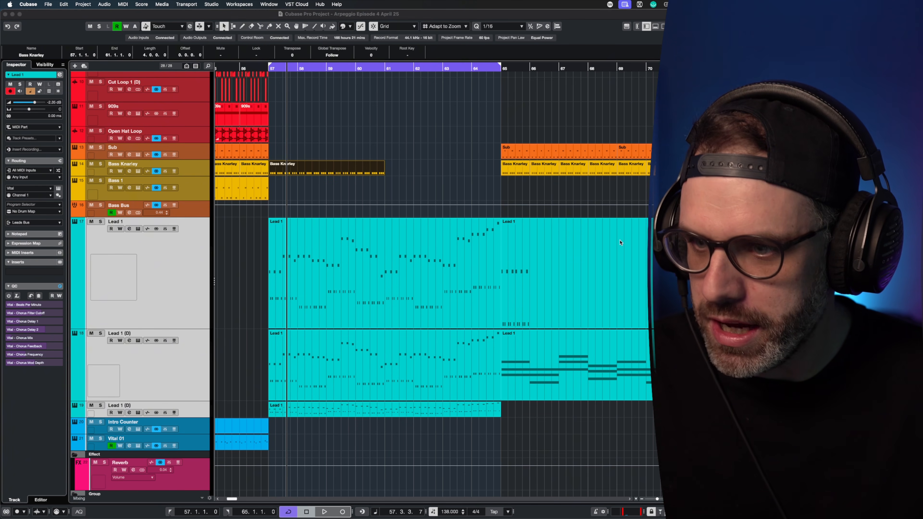
- Open the glued Bass Knarley part and move its notes from bar 58 onward to G#1
scroll(485, 278, "right", 4)
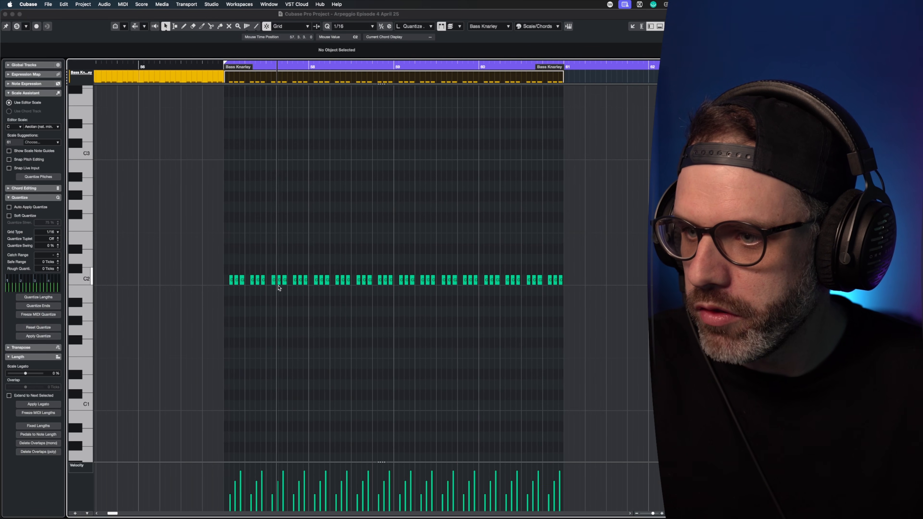
left_click_drag(312, 290, 314, 290)
key("Up")
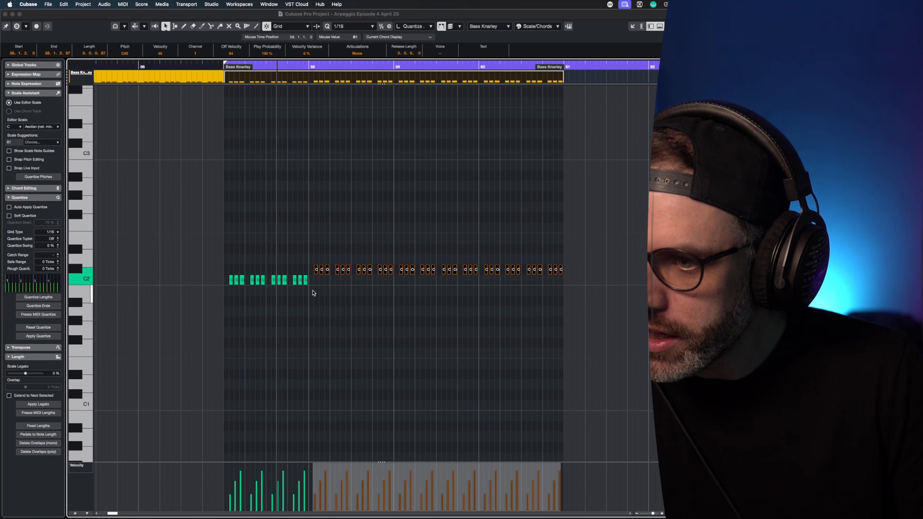
key("Up")
key("Down")
key("Down")
key("Down")
key("Down")
key("Down")
key("Down")
- Raise the Bass Knarley notes from bar 59 onward to D#2
left_click_drag(629, 295, 396, 331)
key("Up")
key("Up")
key("Up")
key("Up")
key("Up")
key("Up")
key("Up")
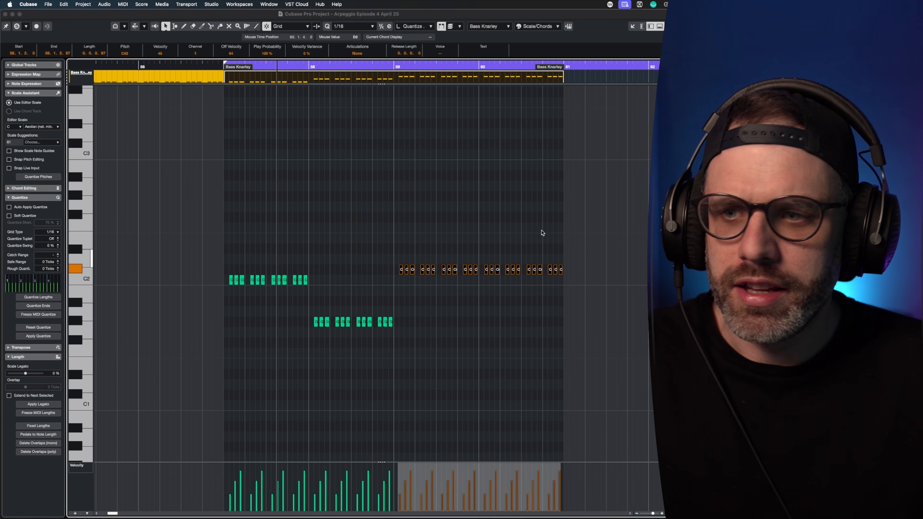
- Lower the Bass Knarley notes of bar 60 to A#1 and duplicate the four-bar part into bars 61 to 64
left_click_drag(585, 209, 479, 263)
key("Down")
key("Down")
key("Down")
key("Down")
key("Down")
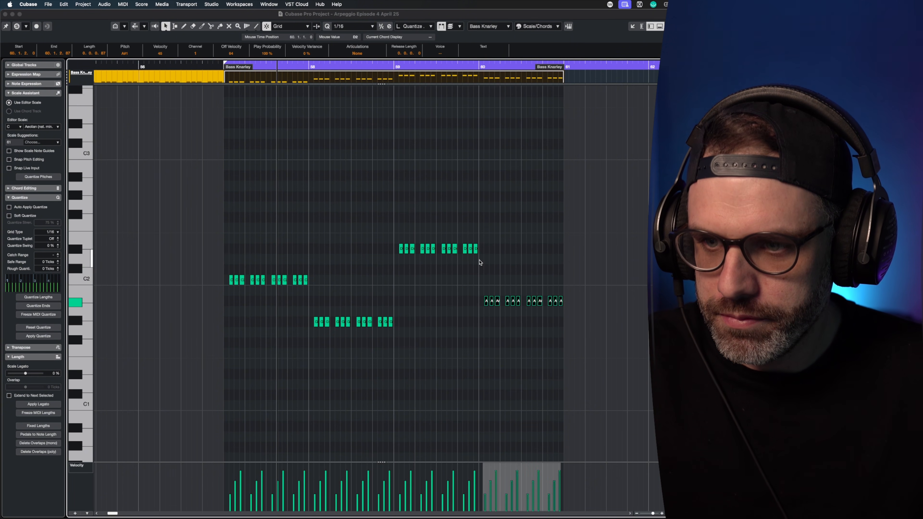
key("Return")
key("super+d")
- Raise the bar 64 notes of the duplicated Bass Knarley part to F2 and play the section with the leads
double_click(427, 170)
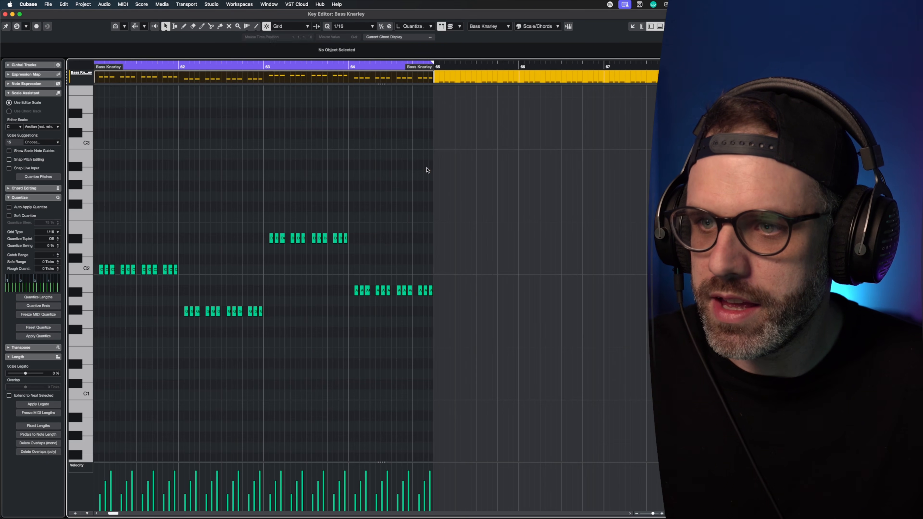
left_click_drag(468, 294, 340, 309)
key("Up")
key("Up")
key("Up")
key("Up")
key("Up")
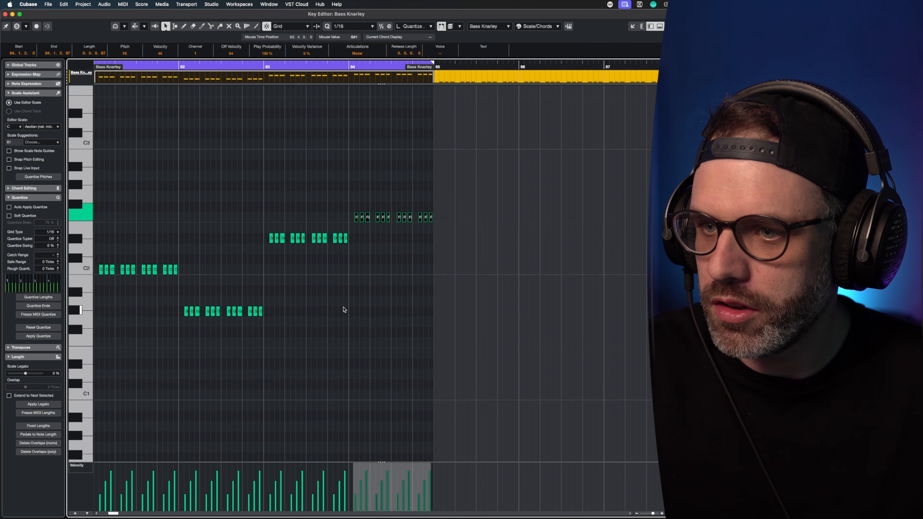
key("Return")
key("space")
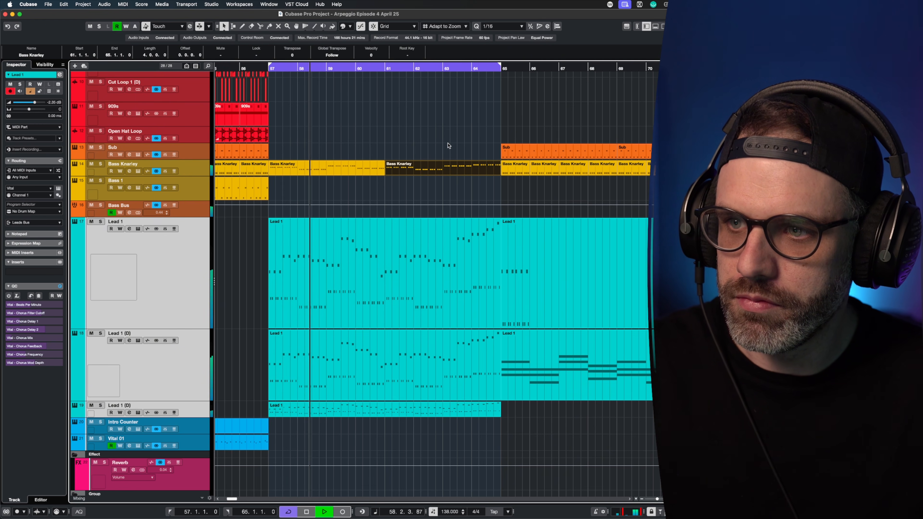
key("space")
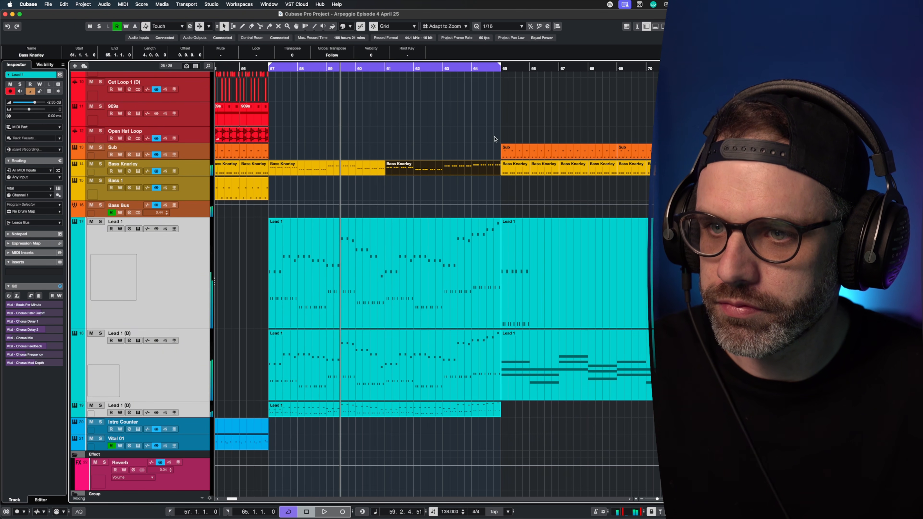
- Copy the four-bar Sub part to bar 57 and lower its notes from bar 58 onward by four semitones to G#1 and G#2
left_click_drag(540, 144, 305, 152)
double_click(305, 153)
left_click_drag(512, 178, 184, 359)
key("Down")
key("Down")
key("Down")
key("Down")
- Raise the Sub notes from bar 59 onward by seven semitones to D#2 and D#3
left_click_drag(629, 196, 263, 411)
key("Up")
key("Up")
key("Up")
key("Up")
key("Up")
key("Up")
key("Up")
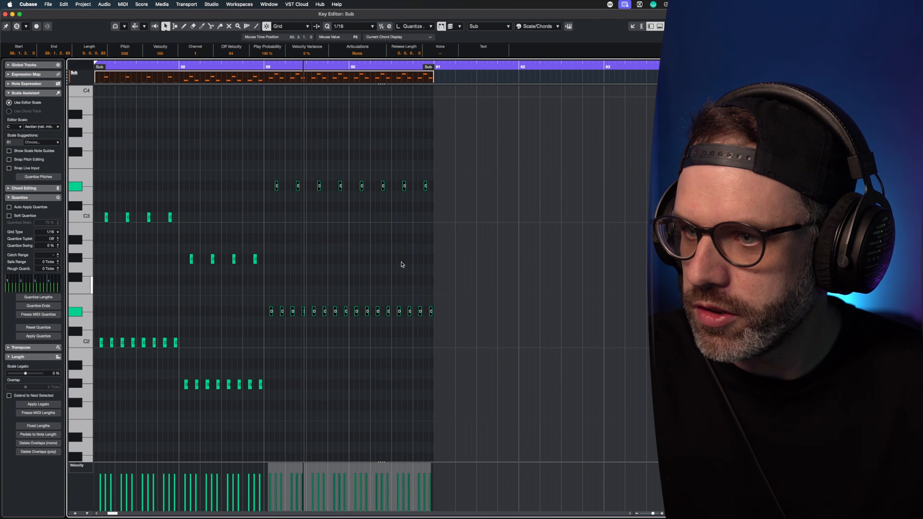
- Lower the Sub notes of bar 60 to A#1 and A#2, and duplicate the four-bar part into bars 61 to 64
left_click_drag(499, 172, 351, 348)
key("Down")
key("Down")
key("Down")
key("Down")
key("Down")
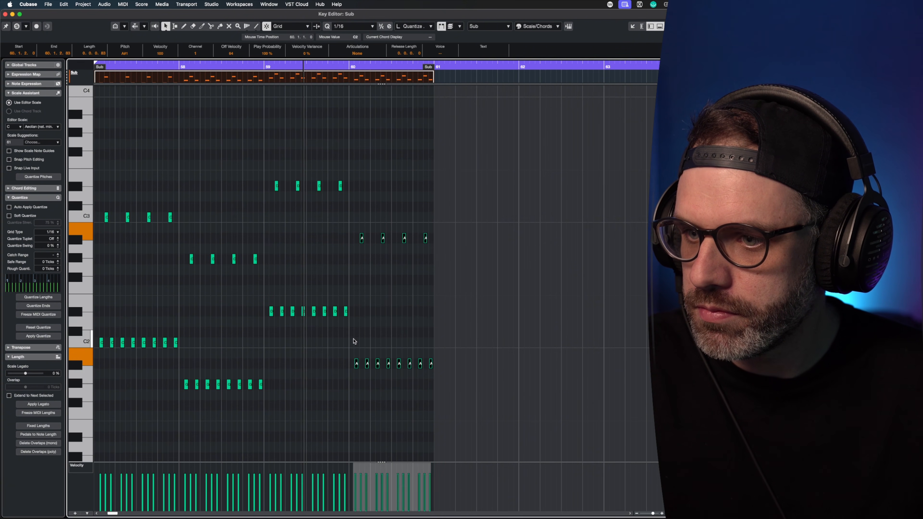
key("Return")
key("super+d")
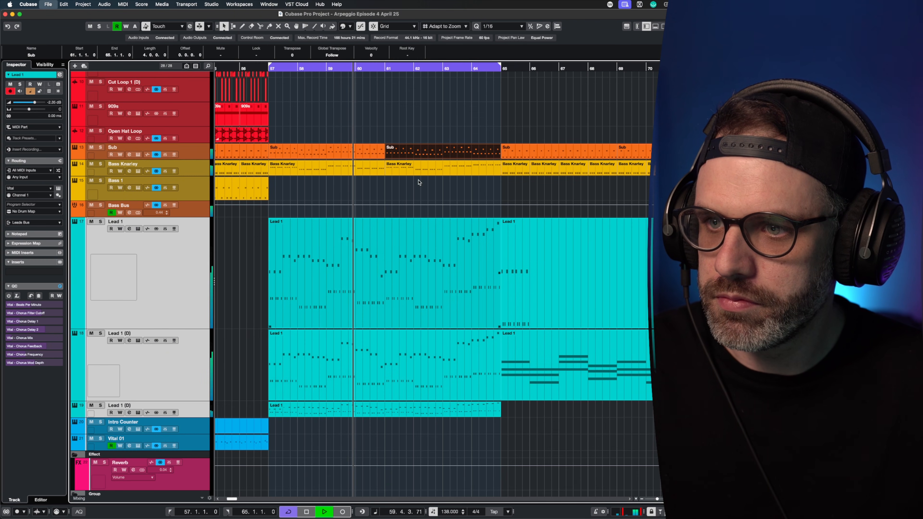
- Check the notes of the duplicated Sub part at bar 61 and replay the section from bar 57
double_click(418, 150)
left_click_drag(476, 190, 351, 363)
key("Return")
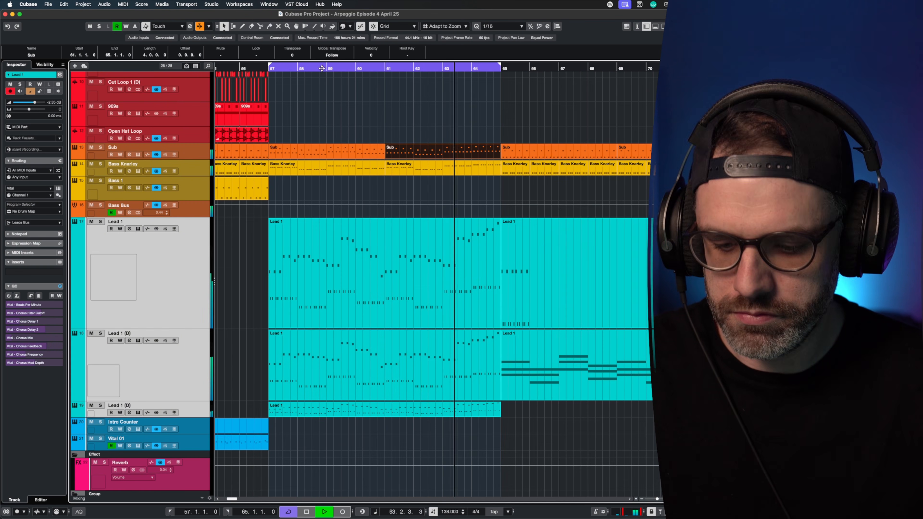
left_click_drag(324, 96, 323, 60)
scroll(222, 134, "left", 3)
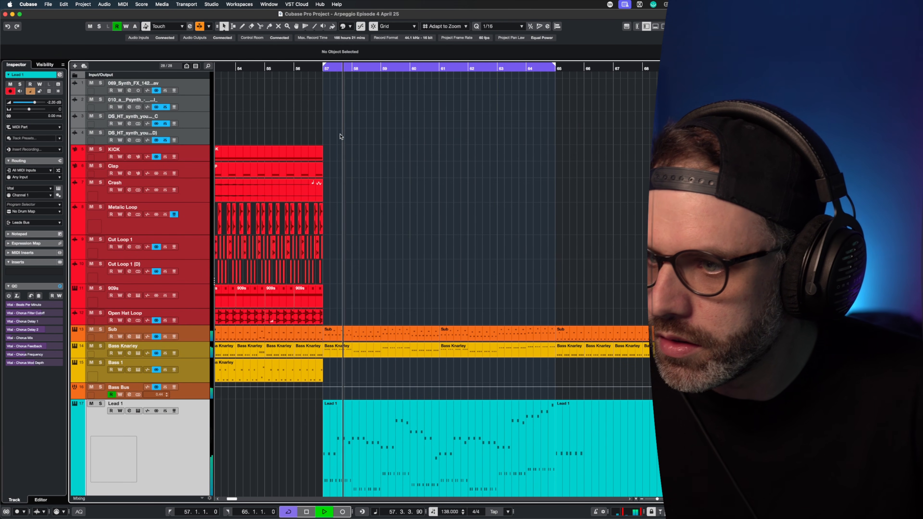
- Copy the drum parts of bars 53 to 56 across bars 57 to 64, and delete the copied KICK and Clap parts
left_click_drag(341, 132, 217, 132)
left_click_drag(388, 116, 245, 321)
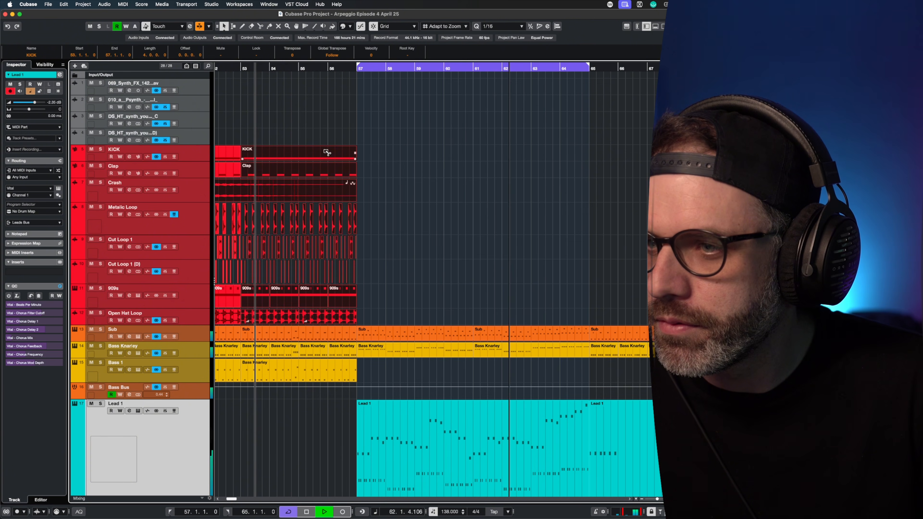
left_click_drag(254, 160, 394, 166)
left_click_drag(386, 120, 422, 177)
key("Delete")
key("Delete")
left_click_drag(589, 223, 384, 316)
key("space")
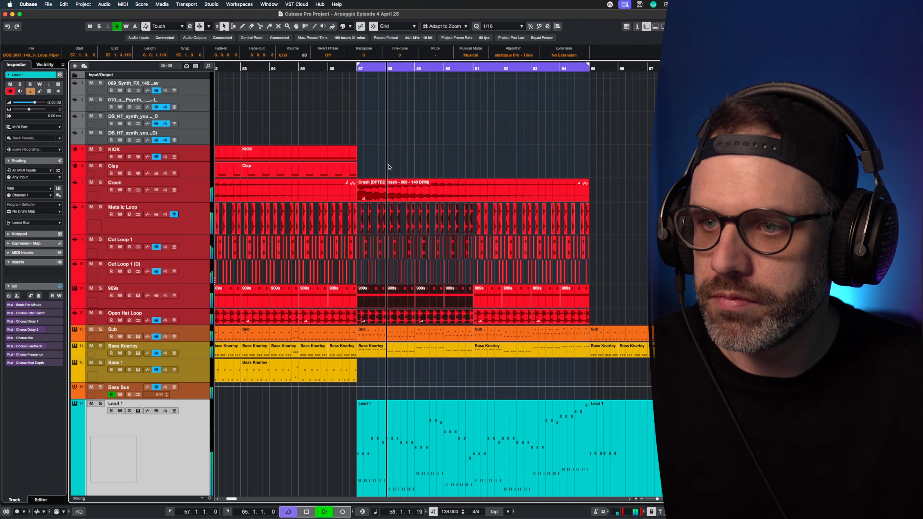
- Duplicate the four-bar Clap part from bar 53 into bars 57 to 60 and 61 to 64, and save the project
left_click(333, 172)
key("super+d")
key("super+d")
key("super+s")
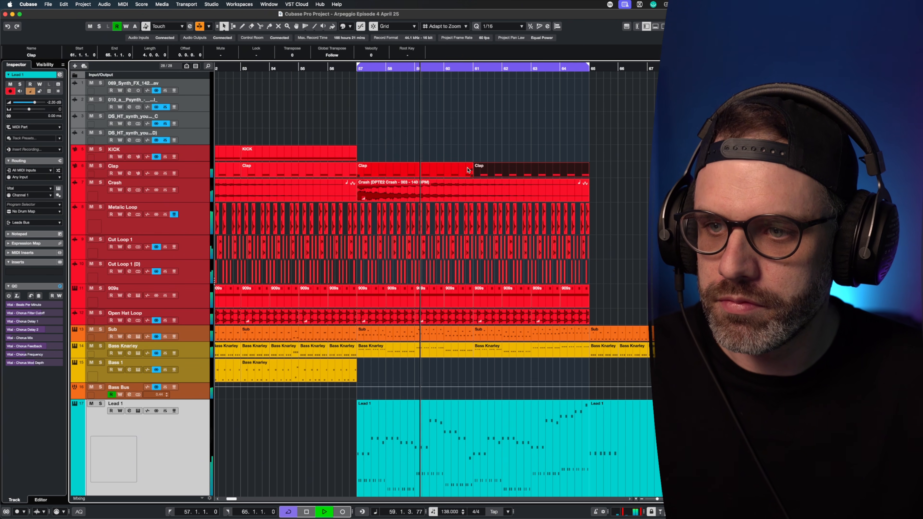
- Mute the Metalic Loop track and play bars 57 to 64 with the drums, leads and bass
left_click(92, 207)
scroll(392, 283, "down", 3)
left_click(394, 284)
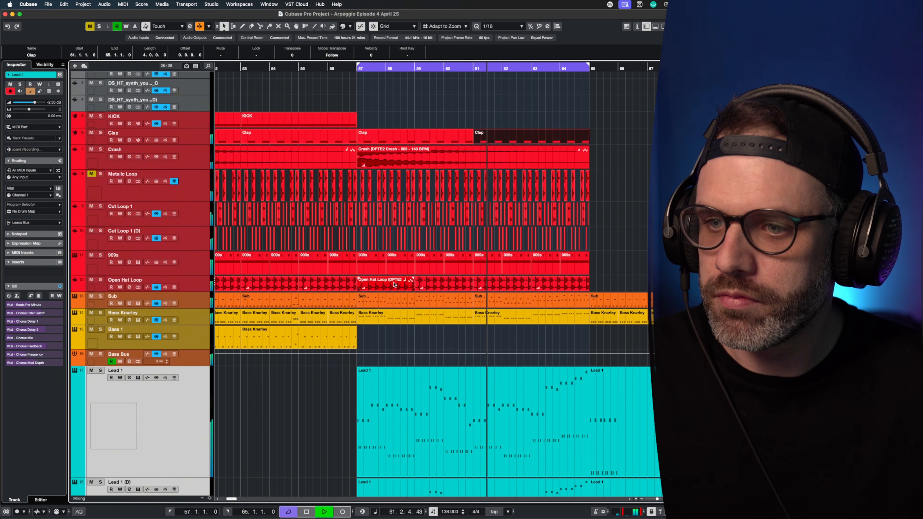
scroll(394, 285, "down", 1)
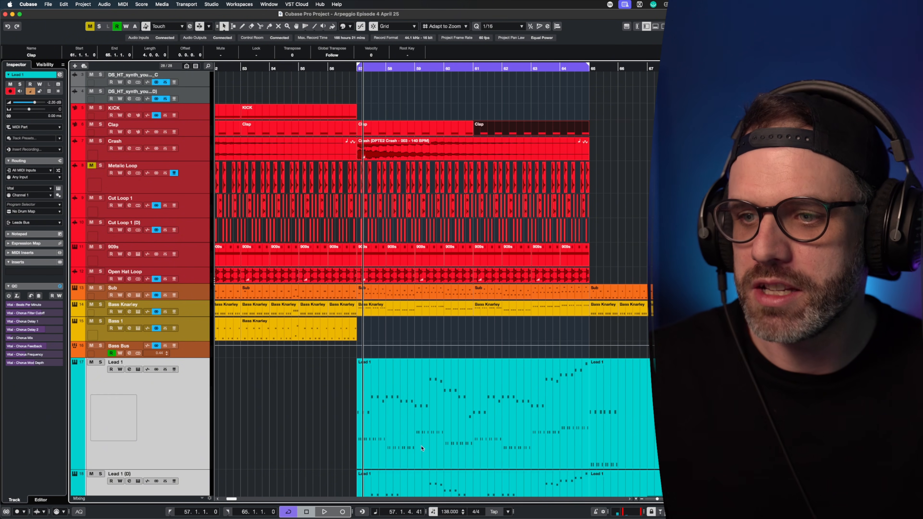
left_click(335, 404)
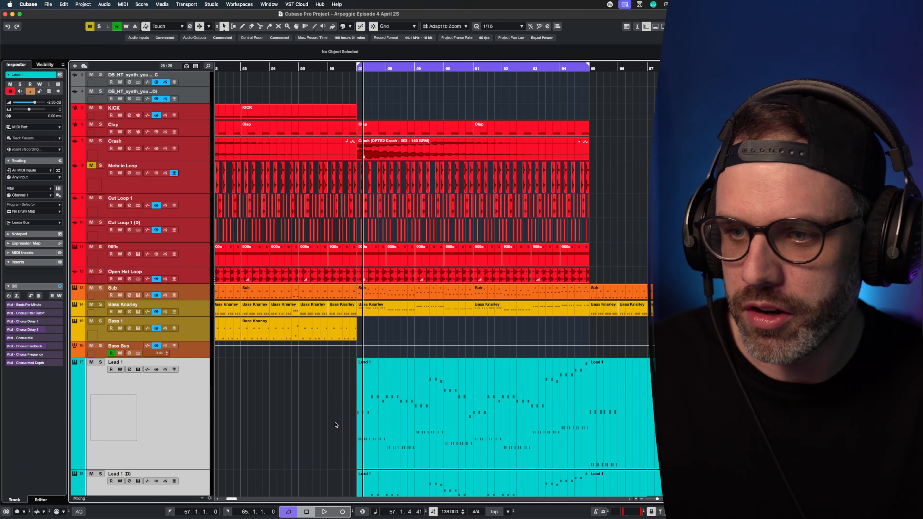
key("space")
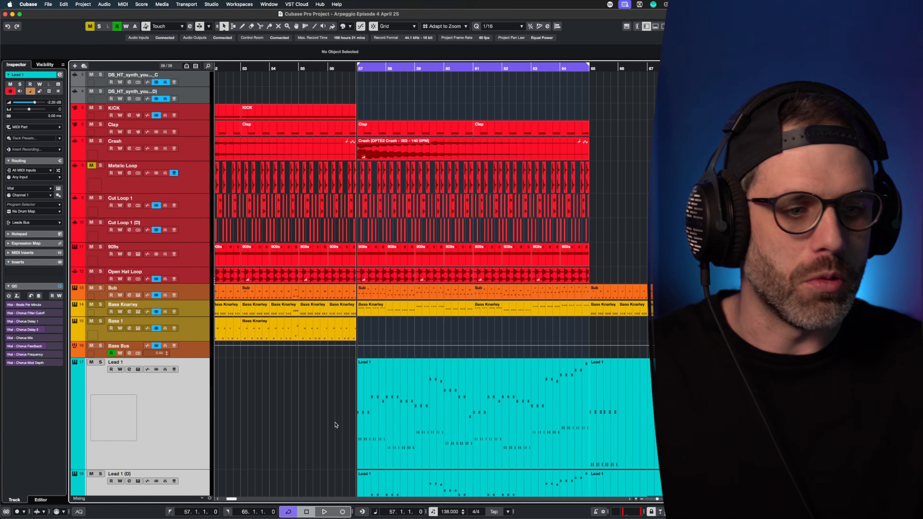